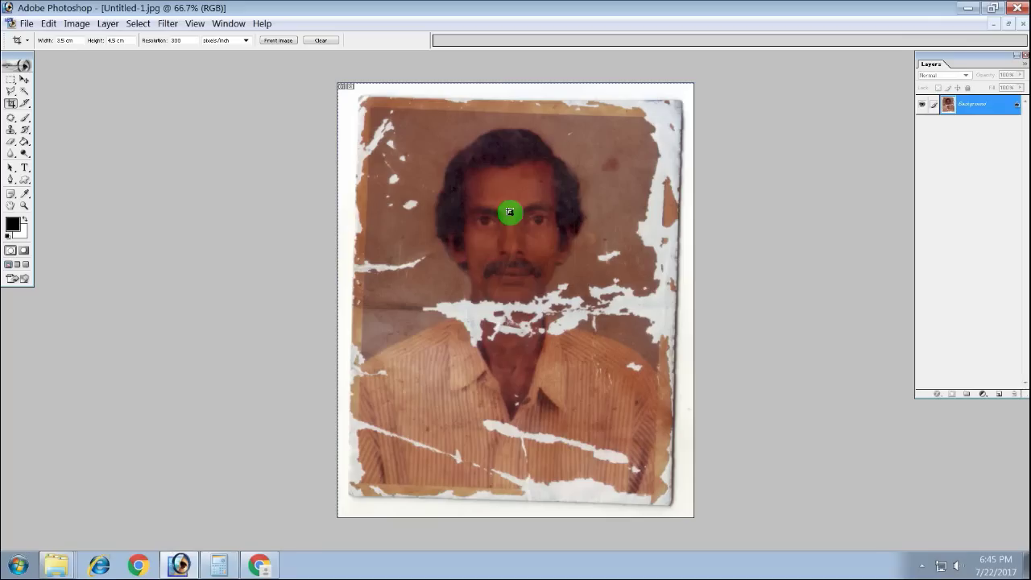
Set the crop width to 8 in and crop inside the torn border to 8 × 10 in
triple_click(81, 40)
type("8")
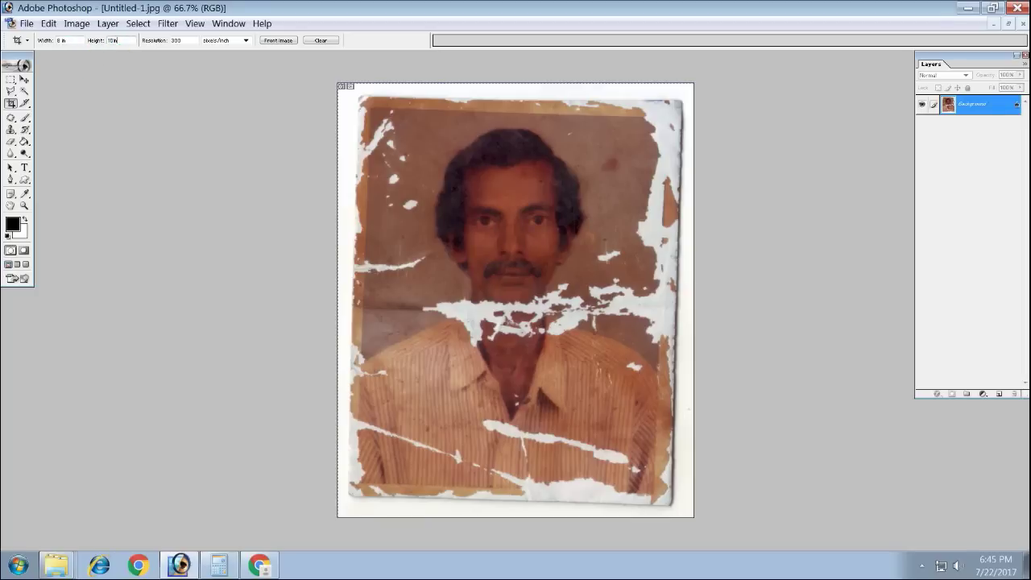
key("ctrl+t")
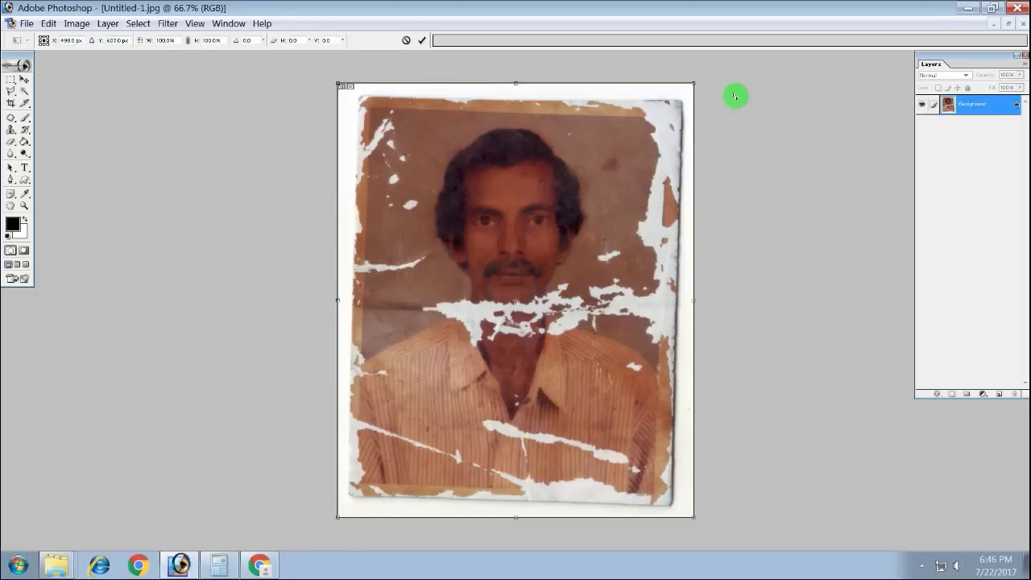
key("Return")
key("c")
left_click_drag(371, 111, 769, 483)
left_click_drag(612, 425, 602, 425)
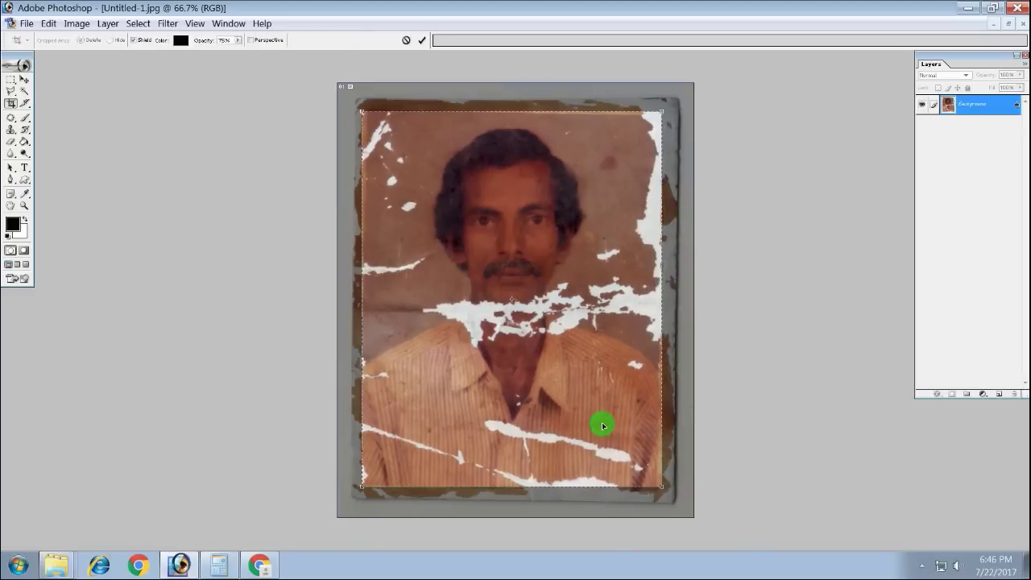
key("Return")
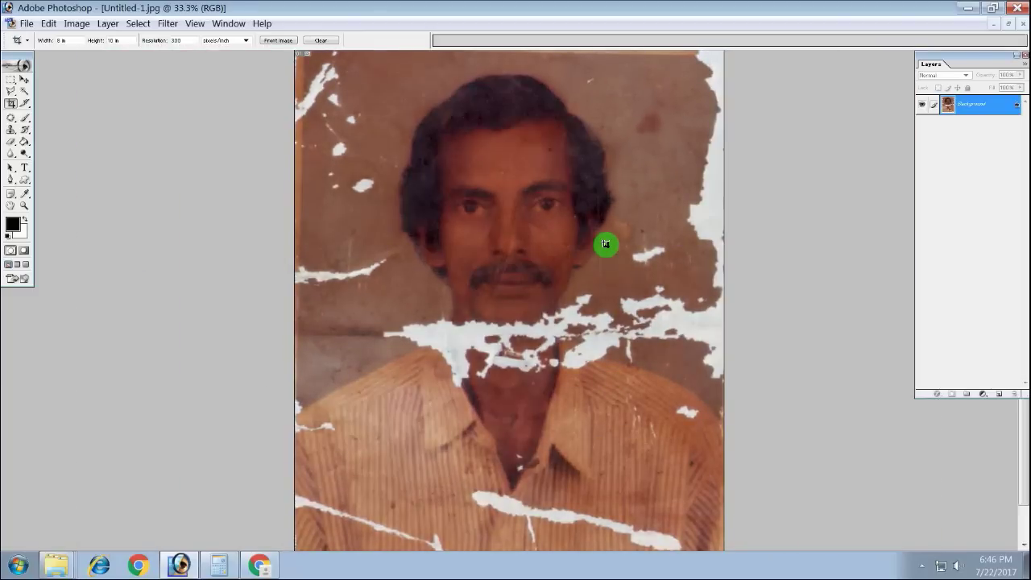
Select the white tones with Color Range, apply Auto Contrast, and deselect
key("q")
key("q")
key("w")
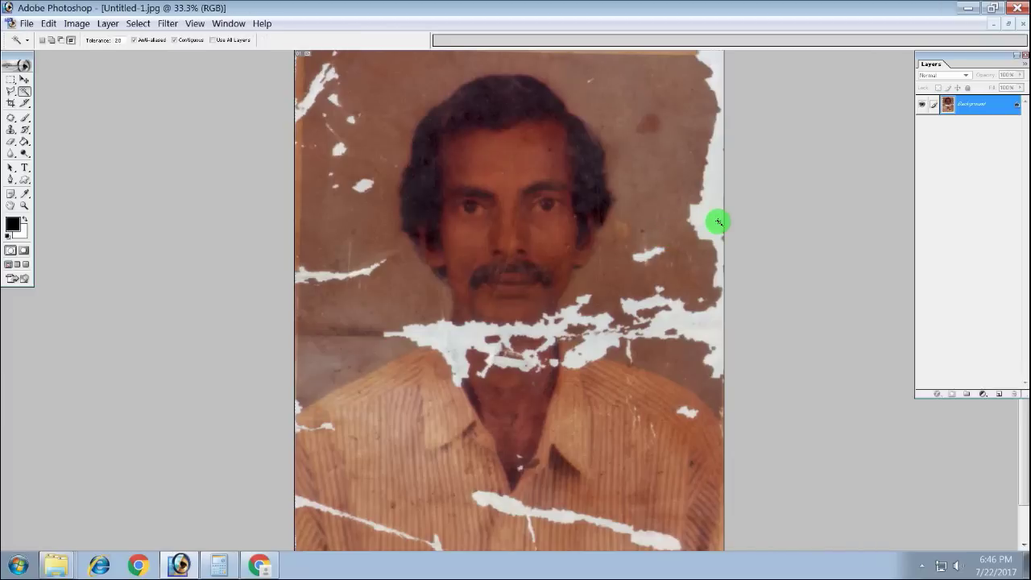
left_click_drag(740, 187, 714, 187)
left_click(779, 163)
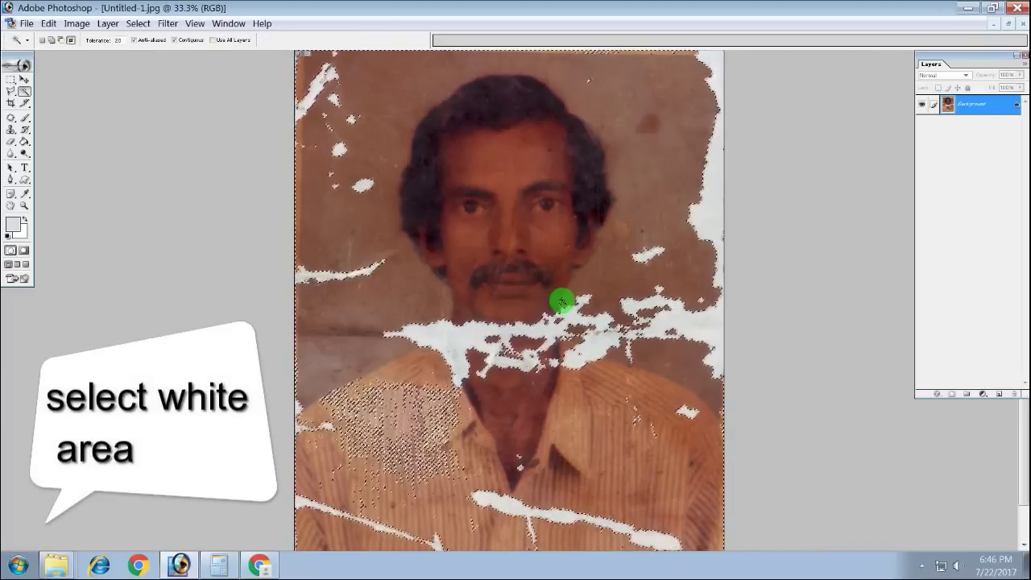
key("ctrl+shift+l")
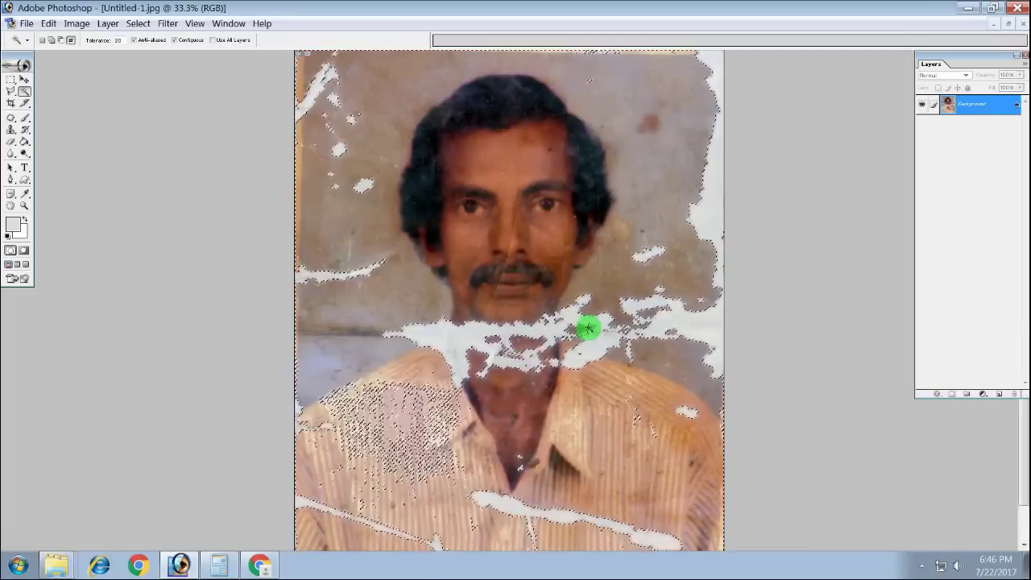
key("ctrl+d")
Revert to the unadjusted photo, duplicate it onto Layer 1, and compare brightness
key("c")
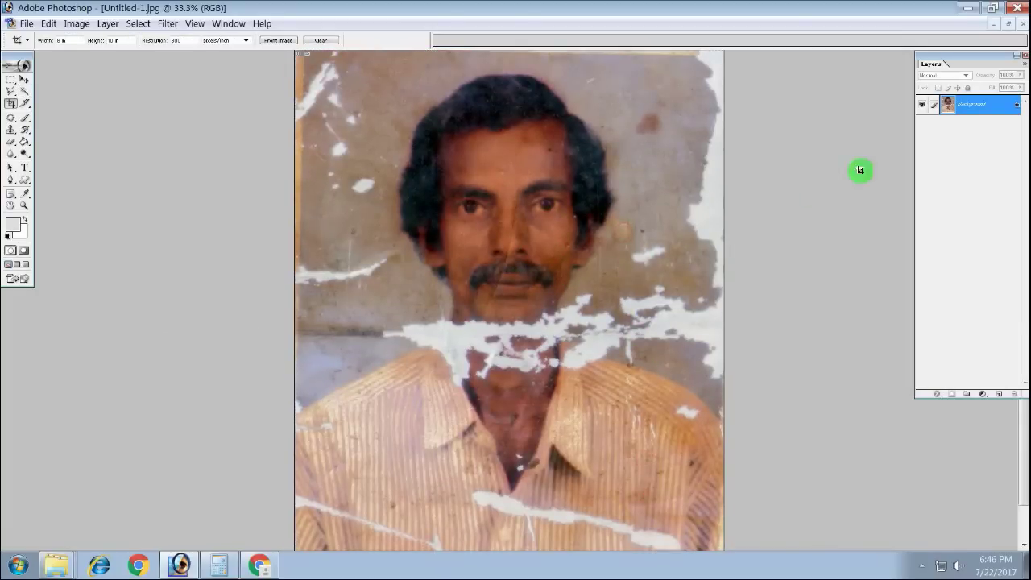
key("ctrl+alt+shift+l")
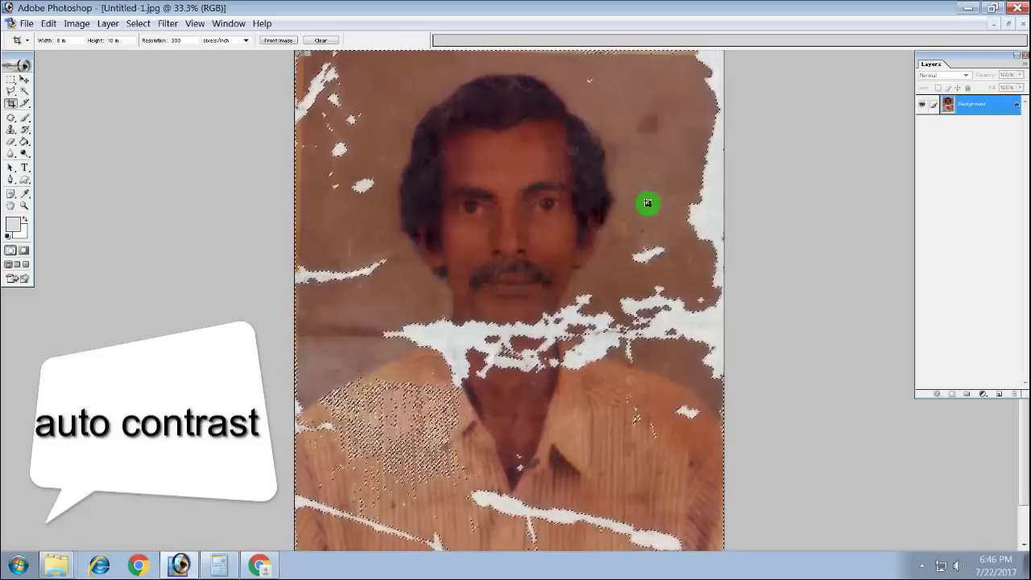
left_click(649, 205)
key("ctrl+j")
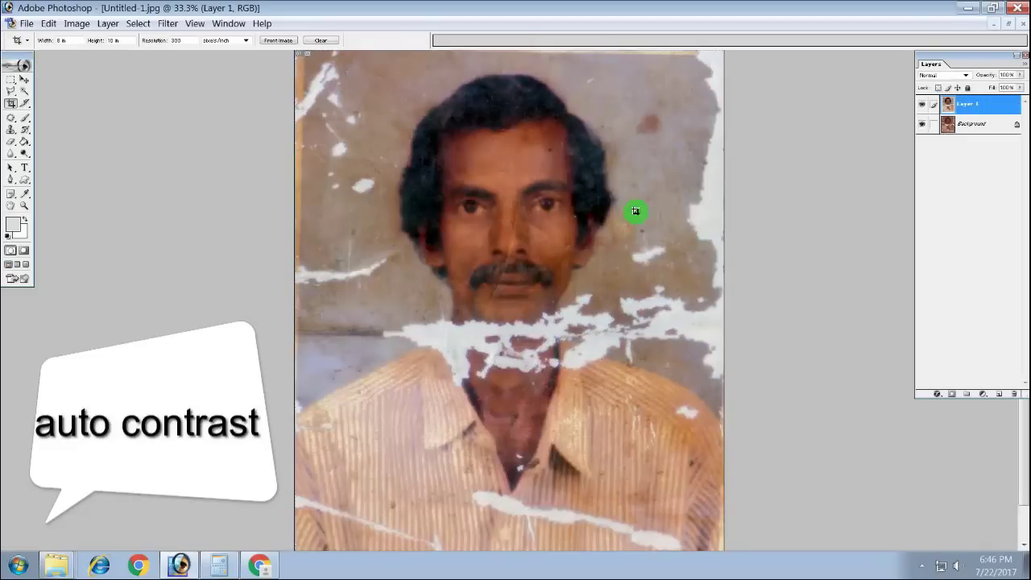
left_click(922, 105)
left_click(921, 105)
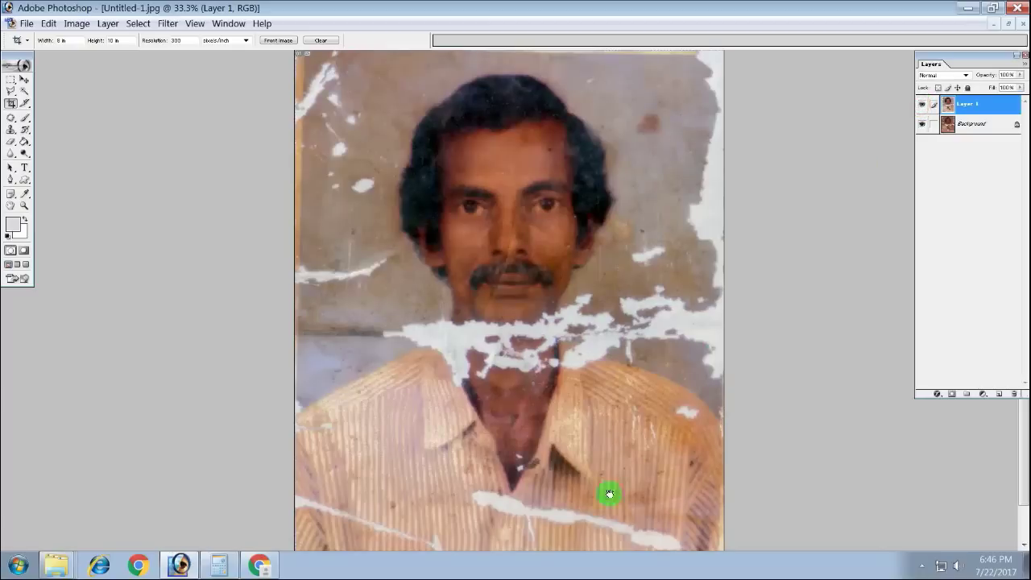
Merge the brightened Layer 1 down into the background
scroll(630, 467, "down", 1)
scroll(602, 295, "up", 1)
scroll(598, 286, "up", 1)
scroll(598, 209, "down", 2)
scroll(598, 209, "down", 1)
scroll(608, 260, "down", 1)
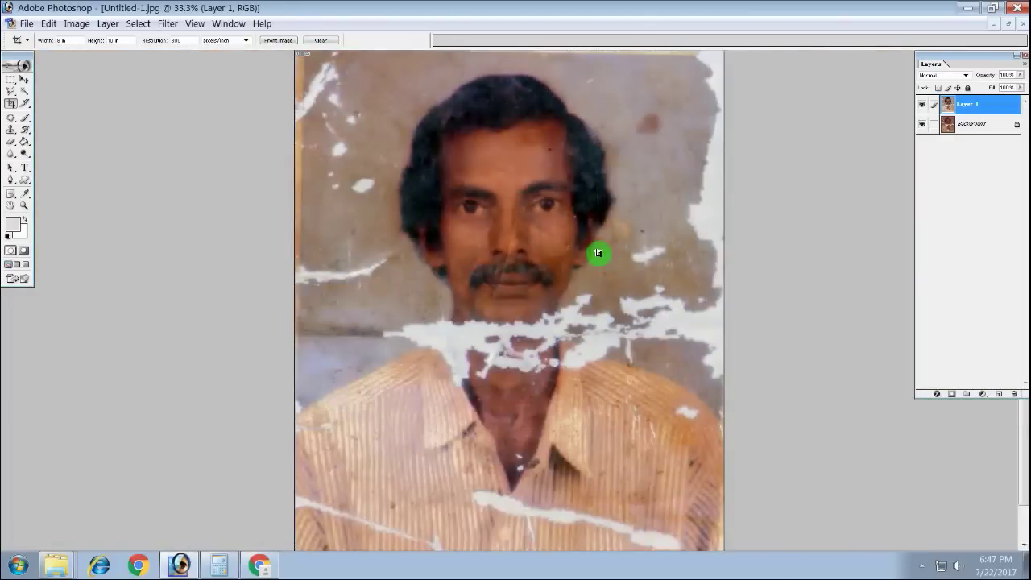
key("p")
key("ctrl+e")
Trace the Pen outline up the left shoulder, jaw and cheek and over the hair
left_click_drag(278, 459, 283, 433)
mouse_move(326, 395)
left_mouse_down()
mouse_move(368, 379)
mouse_move(399, 326)
mouse_move(335, 401)
left_mouse_up()
key("ctrl+plus")
key("ctrl+plus")
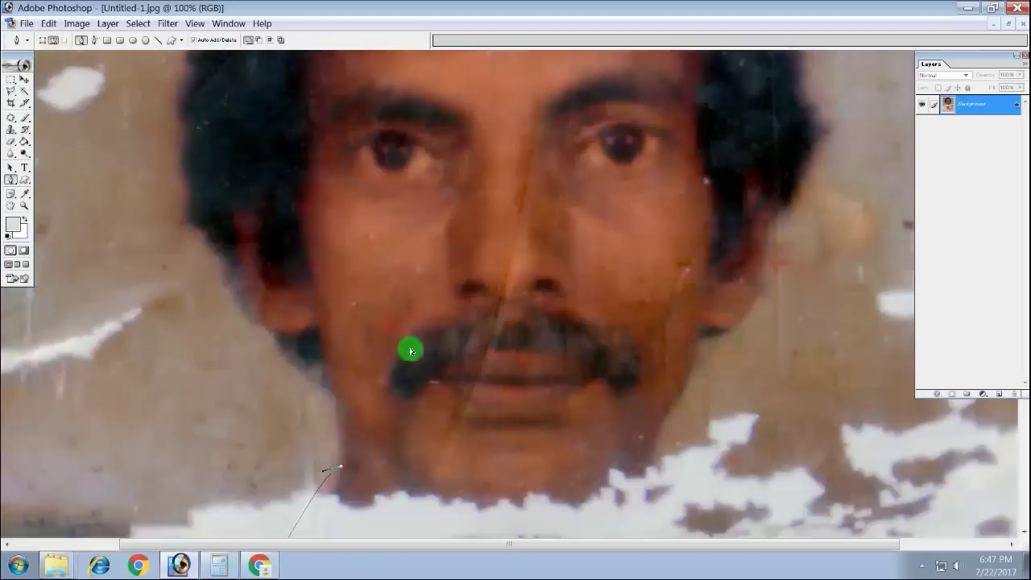
left_click(265, 366)
left_click(273, 333)
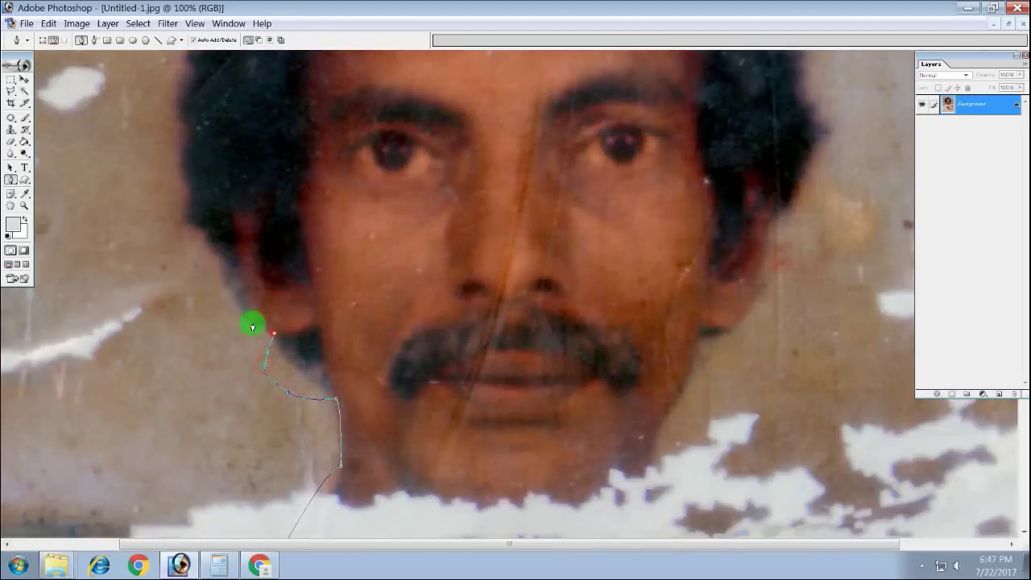
scroll(256, 322, "up", 3)
scroll(249, 288, "up", 5)
left_click(763, 160)
left_click(803, 221)
left_click(699, 333)
Continue the outline down the right cheek, neck and right shoulder
scroll(677, 355, "down", 5)
left_click(702, 274)
left_click(625, 343)
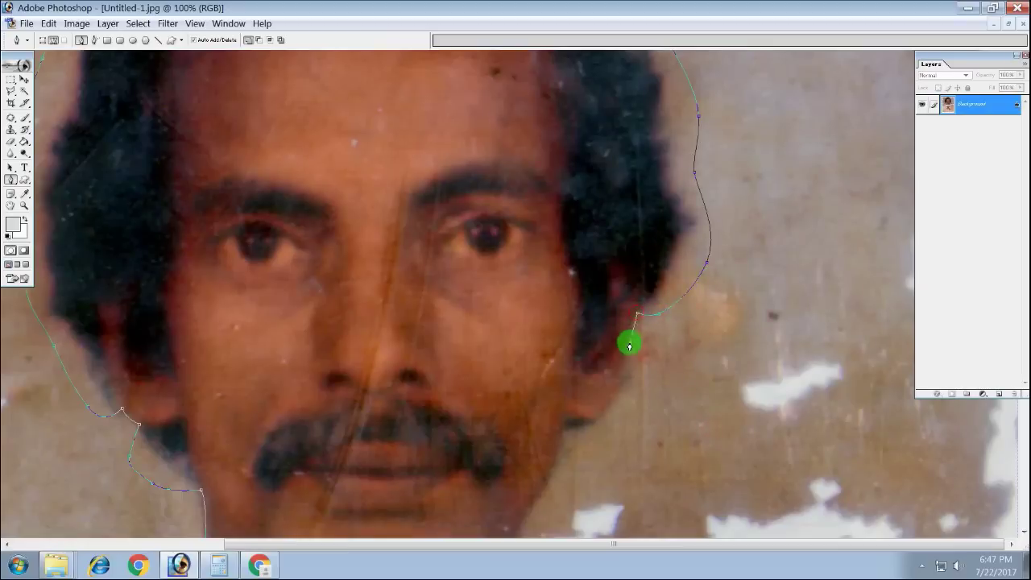
scroll(596, 294, "down", 3)
mouse_move(600, 293)
left_mouse_down()
mouse_move(581, 298)
mouse_move(526, 416)
left_mouse_up()
scroll(525, 417, "down", 3)
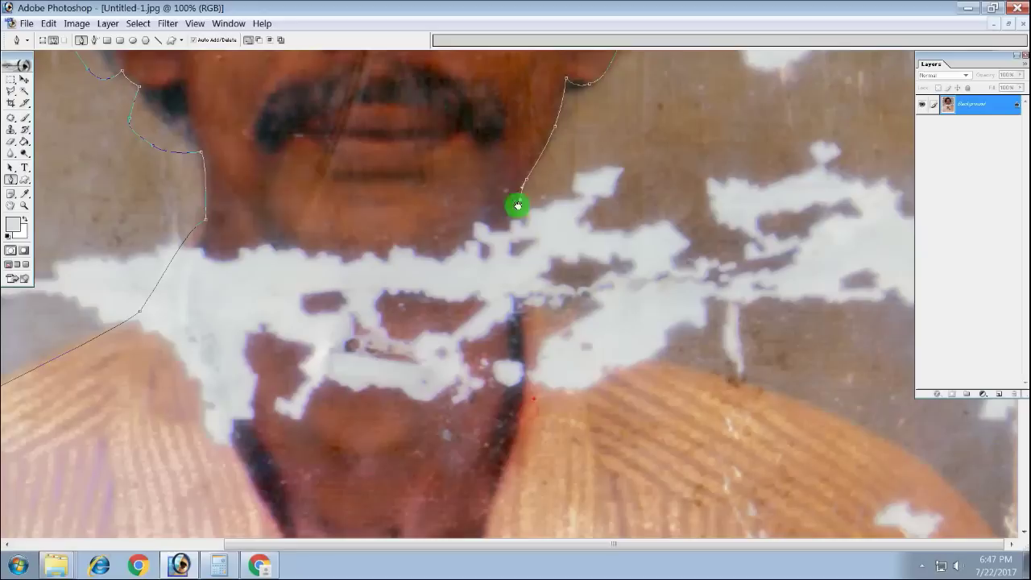
left_click_drag(515, 268, 578, 331)
left_click_drag(537, 292, 603, 346)
scroll(507, 207, "down", 2)
key("ctrl+minus")
left_click_drag(845, 410, 867, 460)
key("ctrl+minus")
key("ctrl+minus")
key("ctrl+minus")
Carry the path along the bottom edge and up the left side to close it
left_click(633, 464)
left_click(576, 487)
left_click(403, 469)
left_click_drag(383, 448, 375, 423)
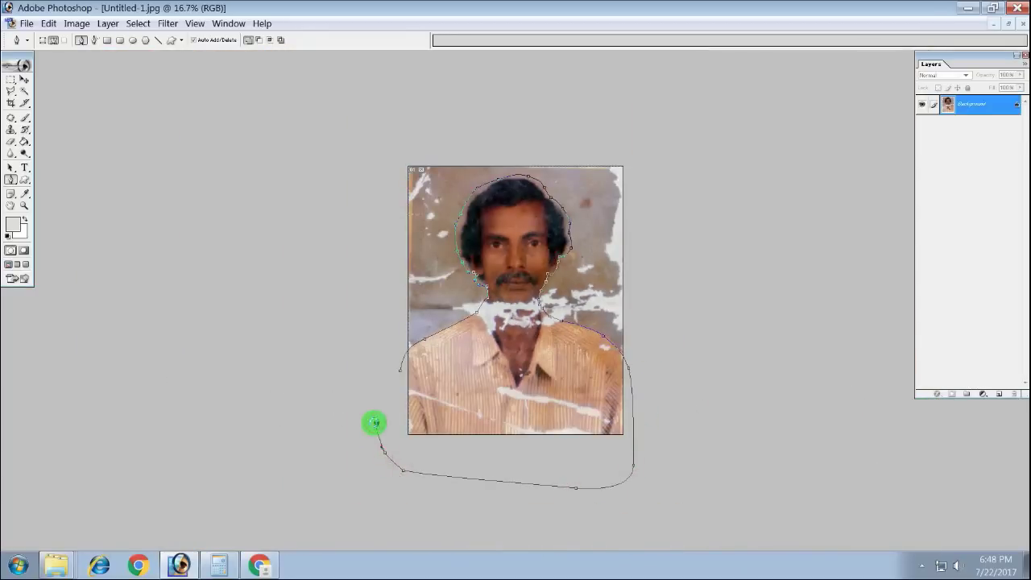
Load the path as a feathered selection, copy the figure to Layer 1, and hide the background
key("ctrl+Return")
key("ctrl+alt+d")
key("Return")
key("ctrl+j")
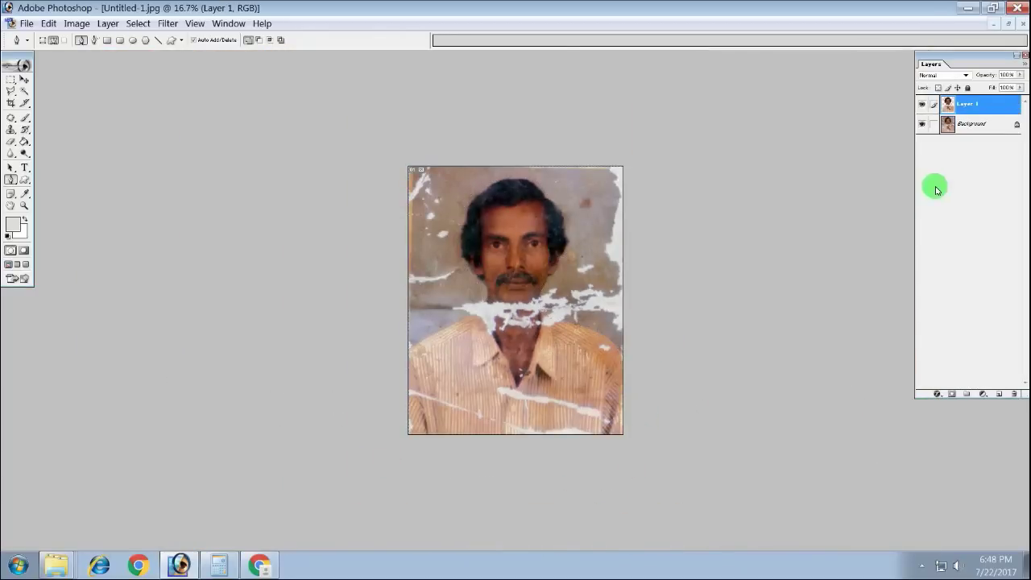
left_click(922, 123)
Set the foreground colour to blue #2D71CE
key("ctrl+plus")
key("ctrl+plus")
key("ctrl+plus")
scroll(403, 245, "up", 3)
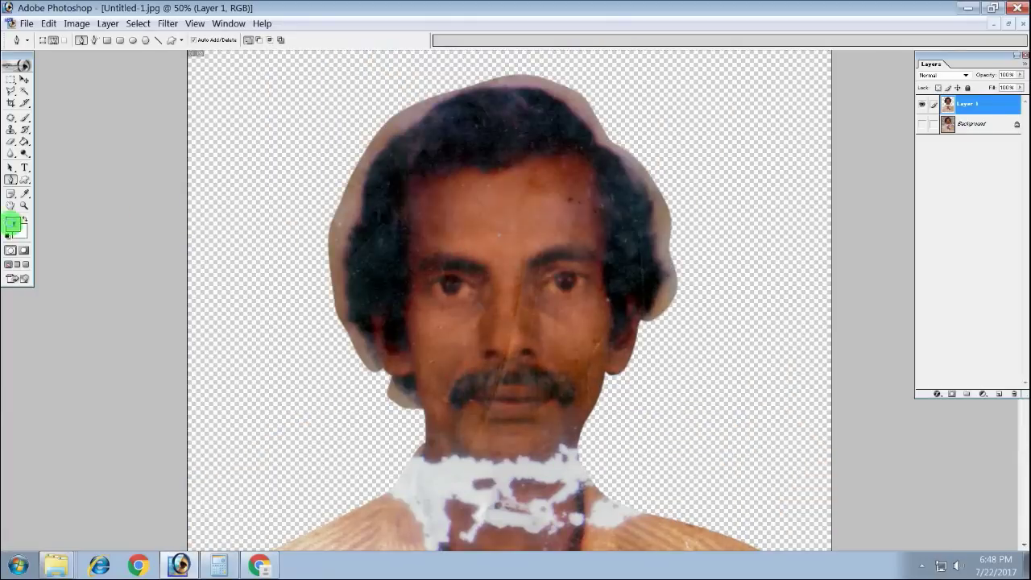
left_click(13, 228)
left_click(795, 298)
left_click(748, 281)
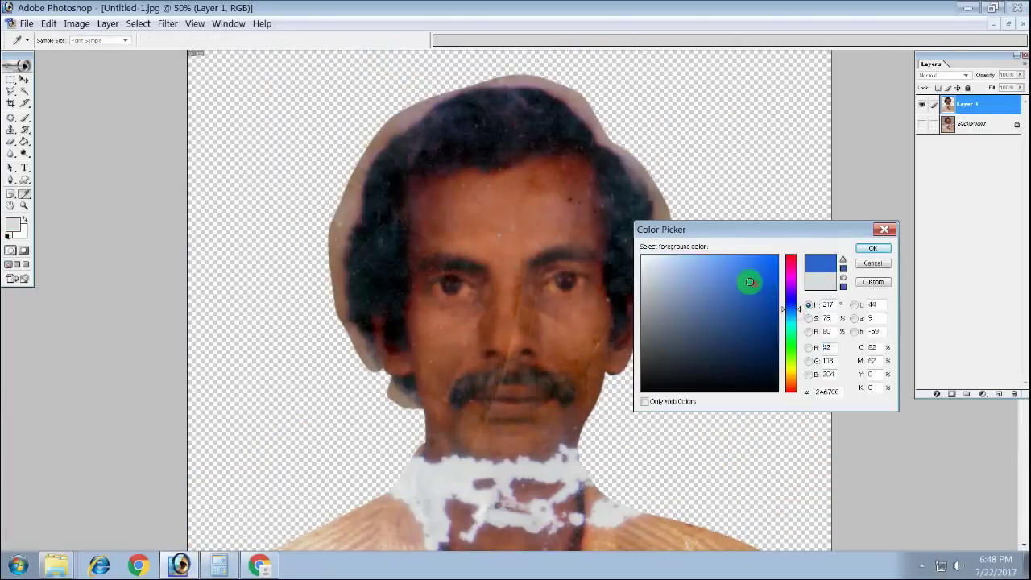
left_click(872, 248)
Fill a new Layer 2 with blue and move it beneath the figure
key("g")
left_click(687, 280)
key("ctrl+z")
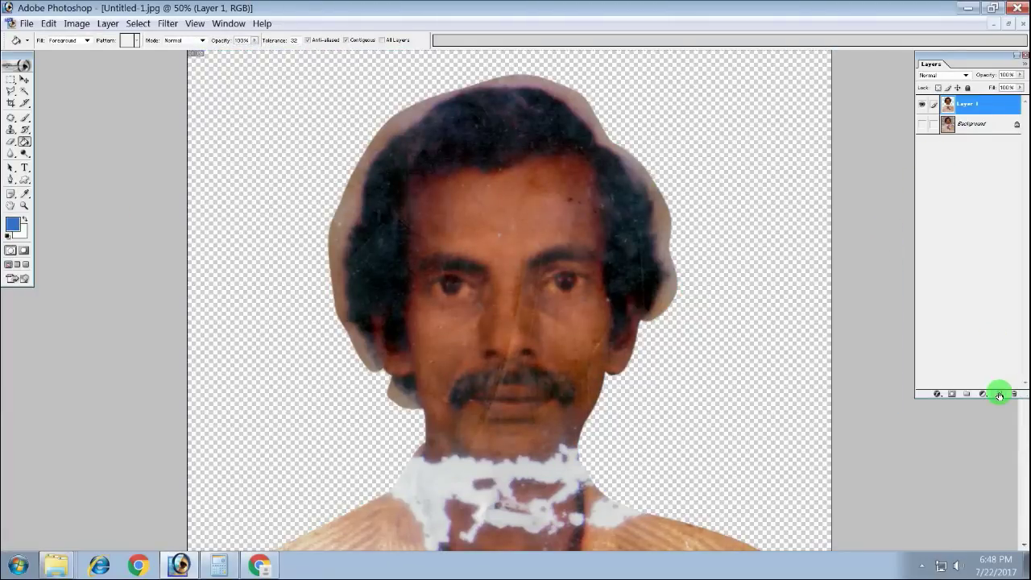
left_click(999, 394)
left_click(604, 201)
left_click_drag(967, 103, 971, 129)
key("c")
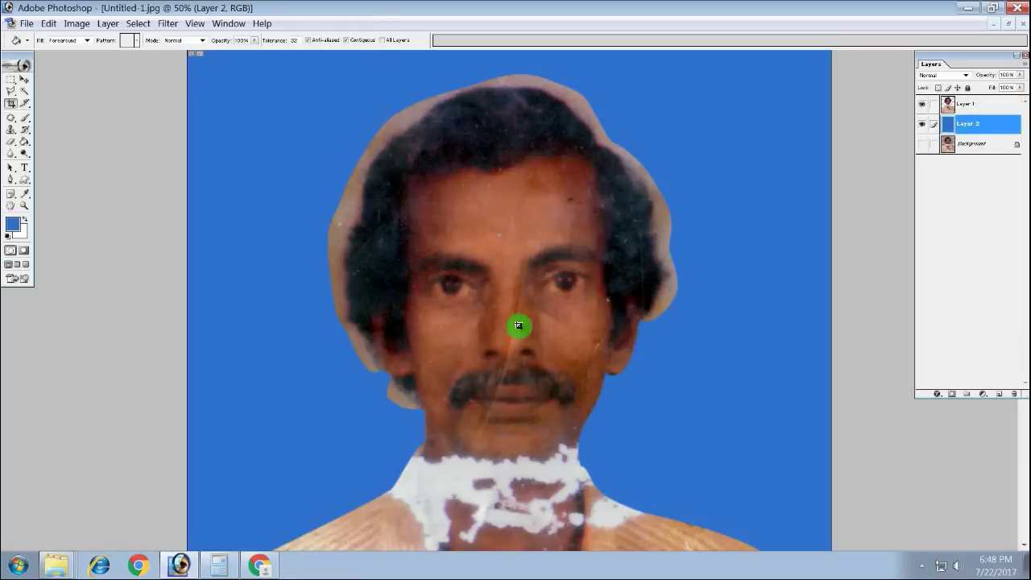
Add an Omni Lighting Effects glow behind the head on the blue layer
left_click(167, 23)
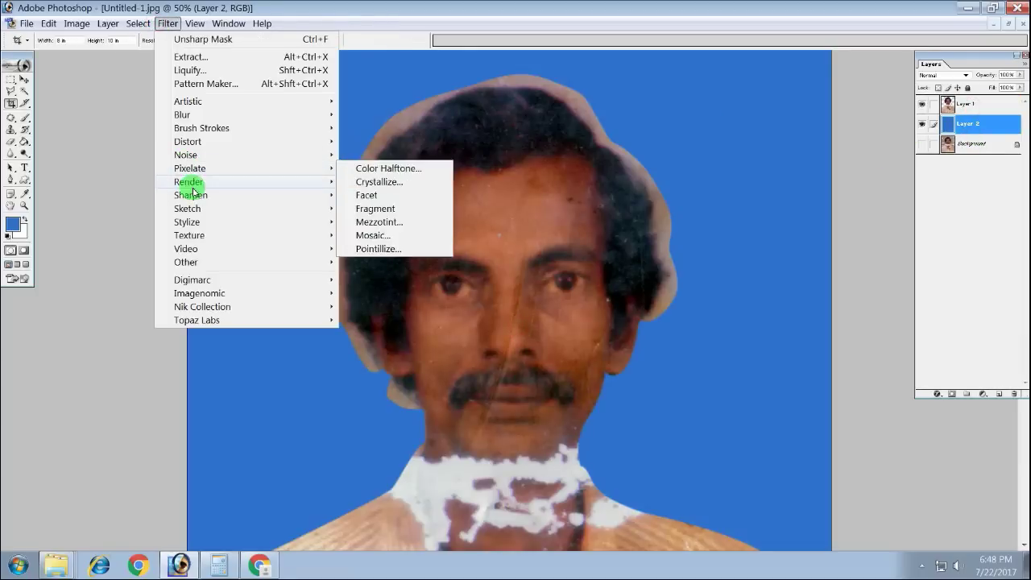
left_click(368, 233)
left_click(588, 215)
left_click(582, 233)
left_click_drag(416, 280, 416, 251)
left_click(669, 178)
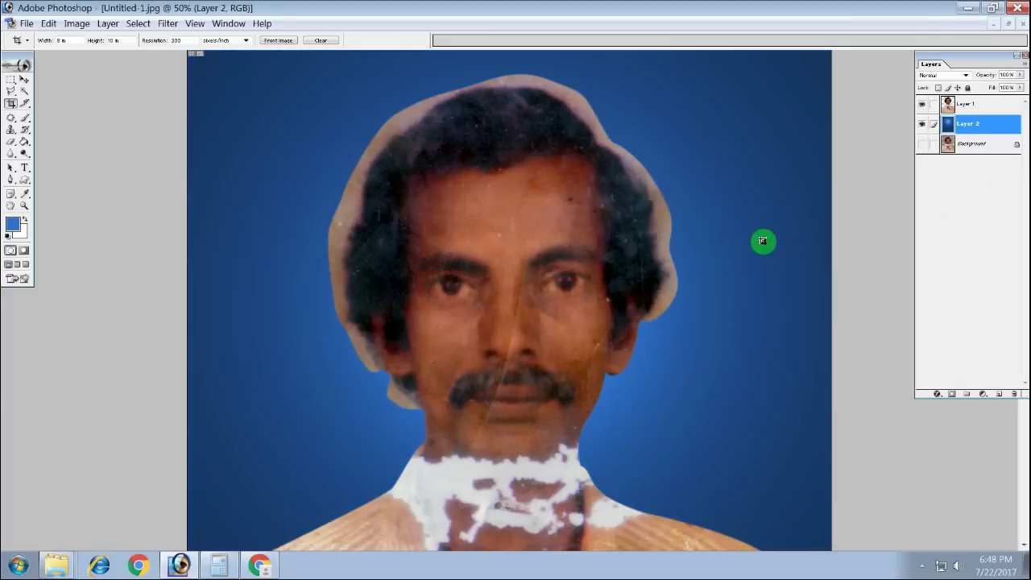
Brighten the midtones to 1.41 with Levels
key("ctrl+l")
left_click_drag(868, 178, 855, 183)
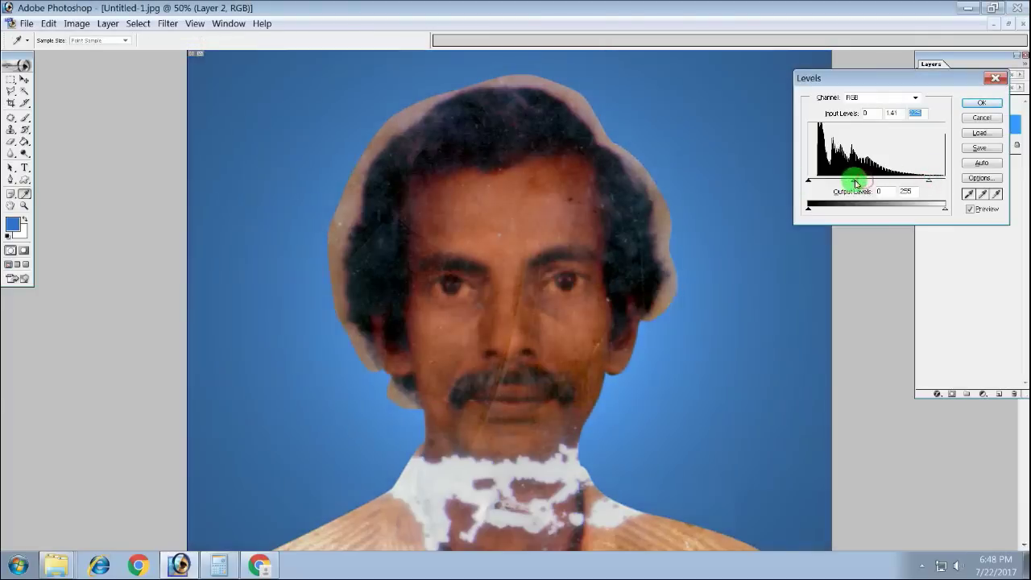
key("Return")
key("v")
key("ctrl+minus")
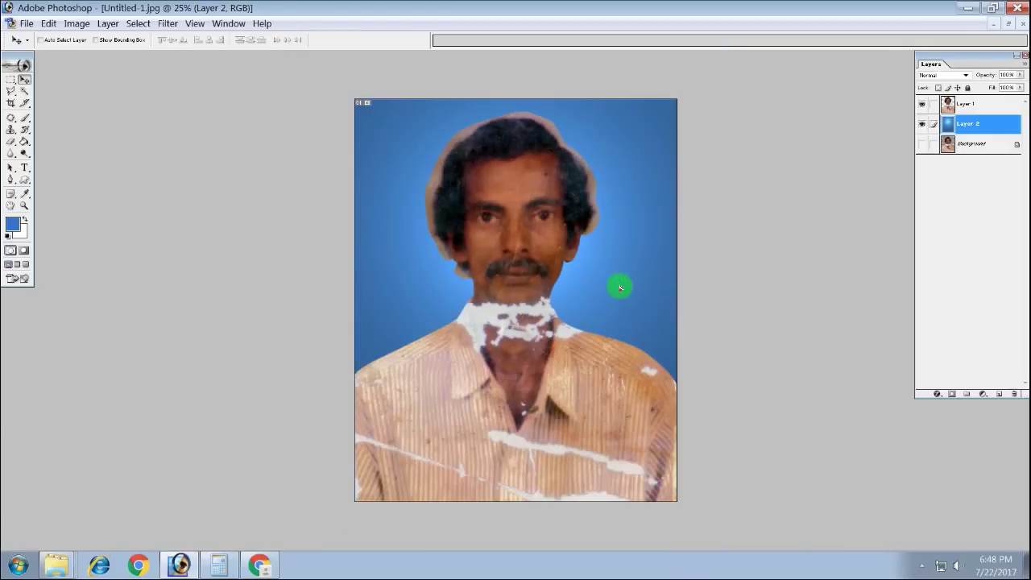
Set up the Clone Stamp on Layer 1 with locked transparency and 61% opacity
key("p")
key("ctrl+plus")
key("s")
key("ctrl+plus")
scroll(591, 145, "up", 2)
key("ctrl+plus")
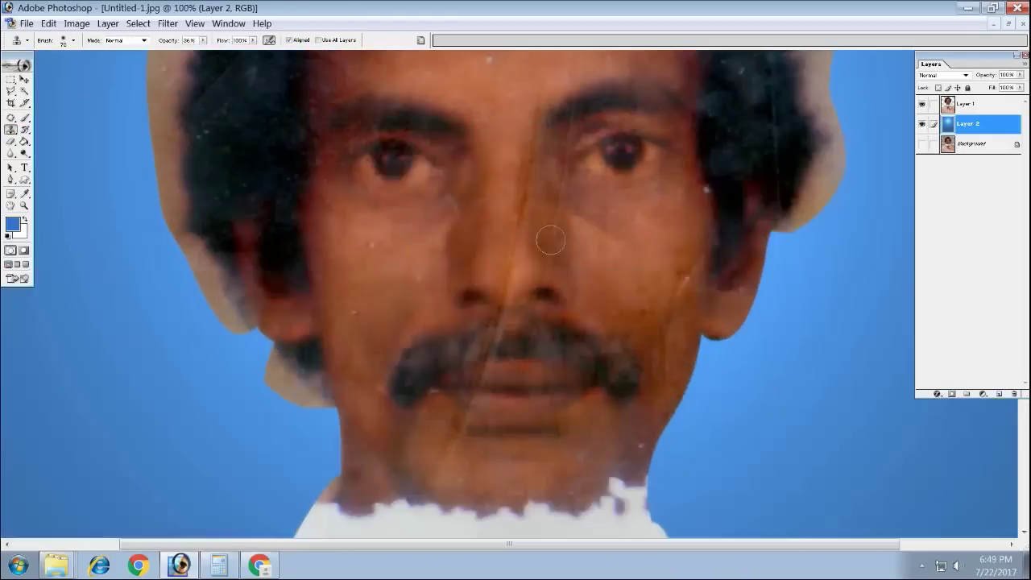
scroll(551, 239, "down", 3)
left_click(1000, 99)
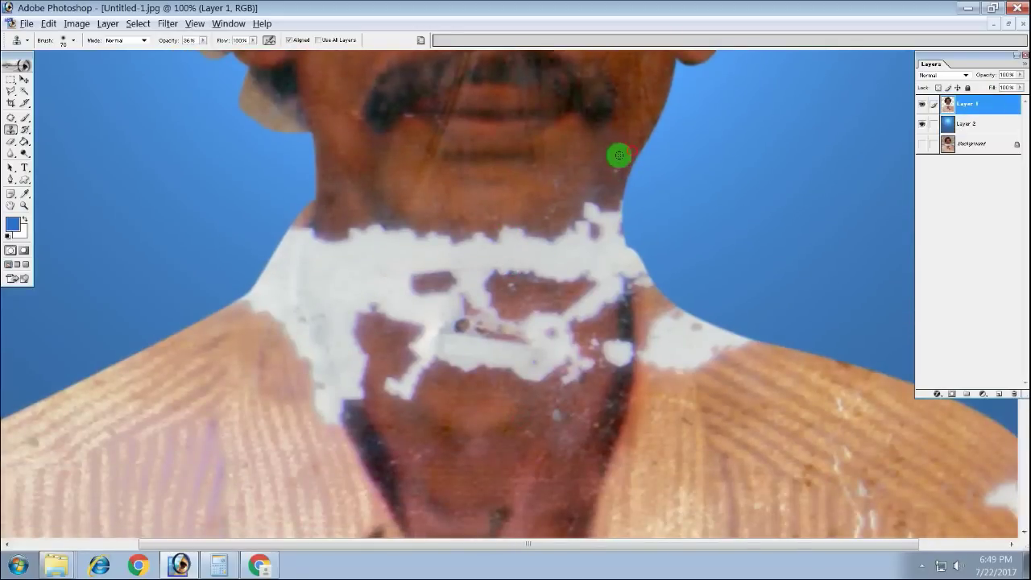
left_click(614, 197)
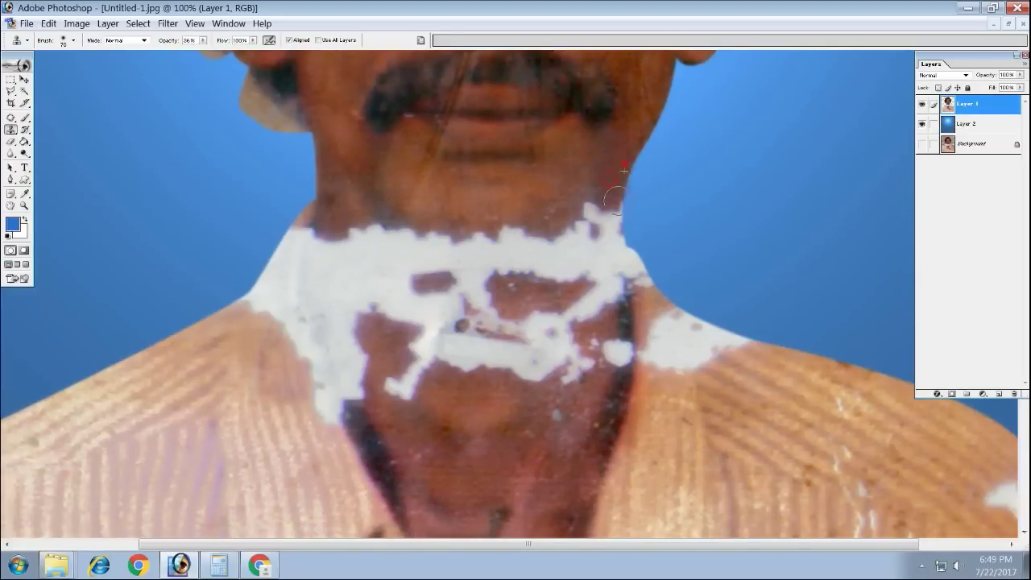
left_click(940, 87)
left_click_drag(202, 40, 213, 50)
Clone clean skin over the dark edges and blemishes of the lower neck above the collar
left_click_drag(621, 357, 598, 413)
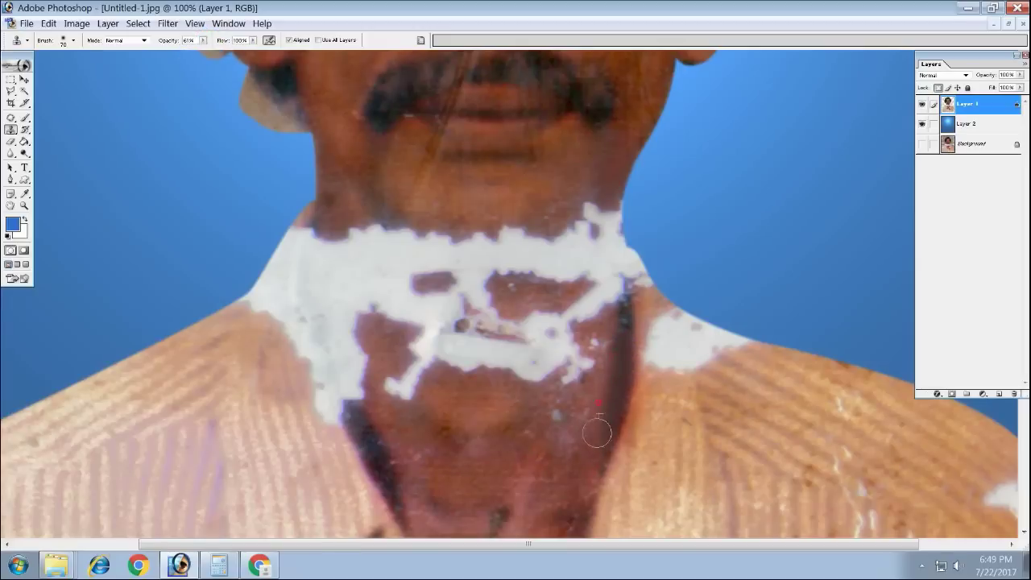
scroll(592, 451, "down", 3)
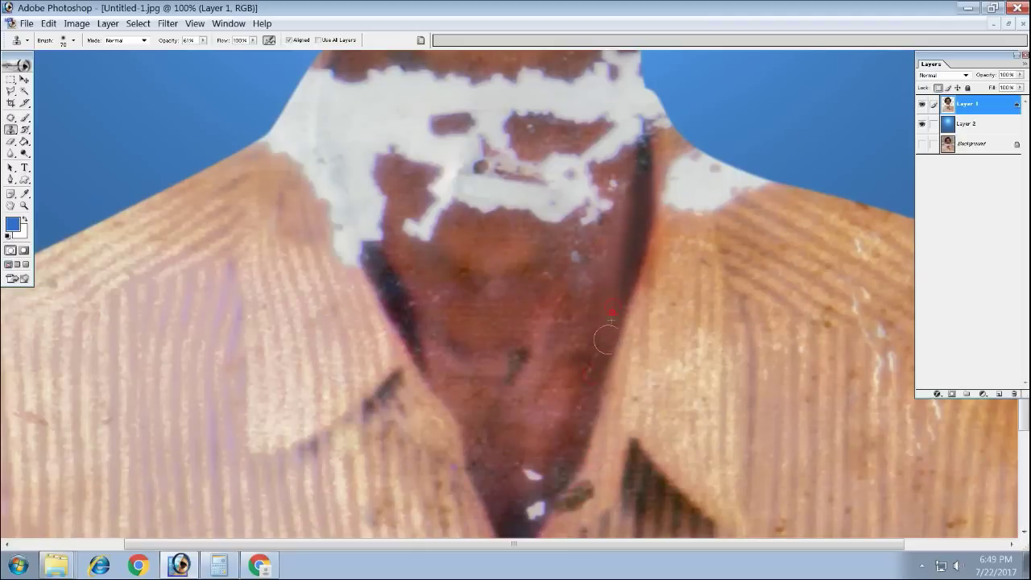
left_click_drag(582, 431, 574, 433)
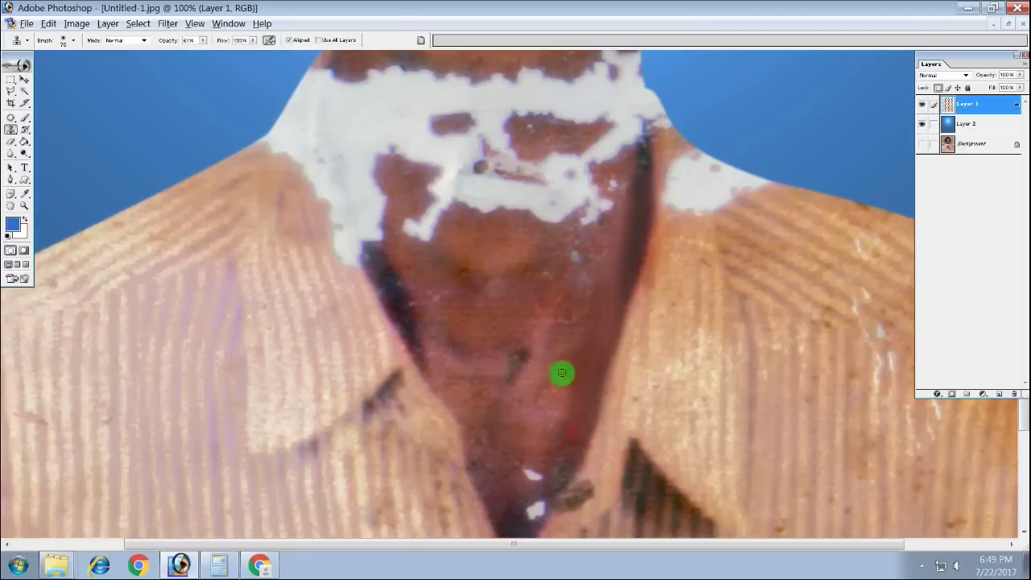
left_click_drag(534, 287, 531, 271)
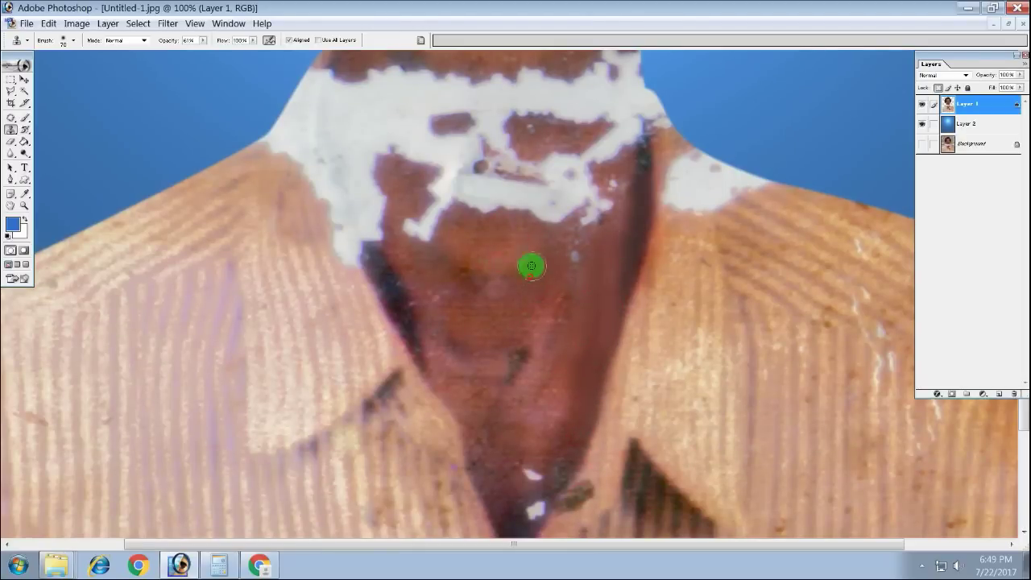
left_click_drag(465, 262, 457, 251)
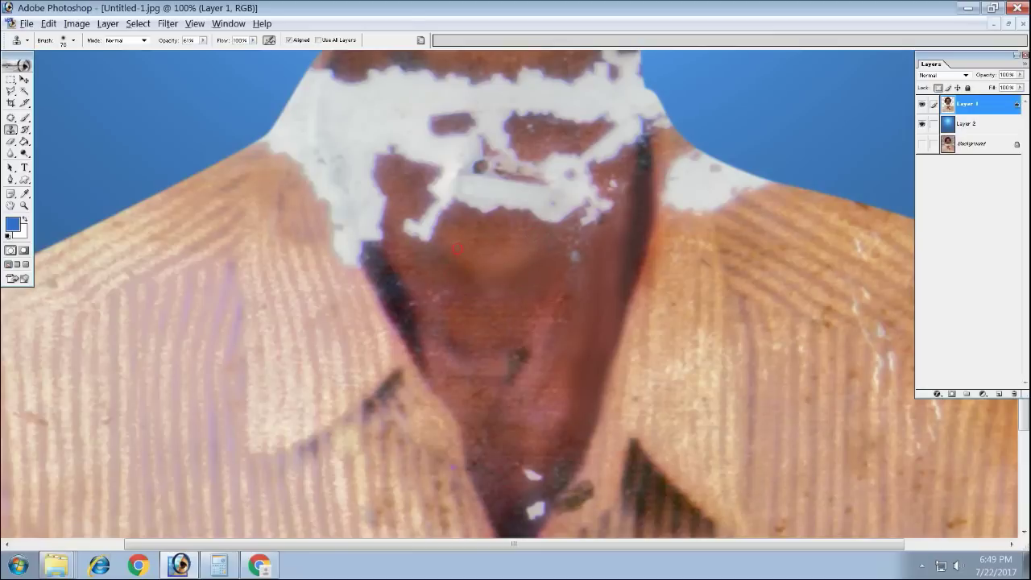
left_click_drag(531, 304, 529, 311)
Clone clean skin over the lower neck and the white specks beside the shirt opening
left_click(559, 319)
left_click(536, 362)
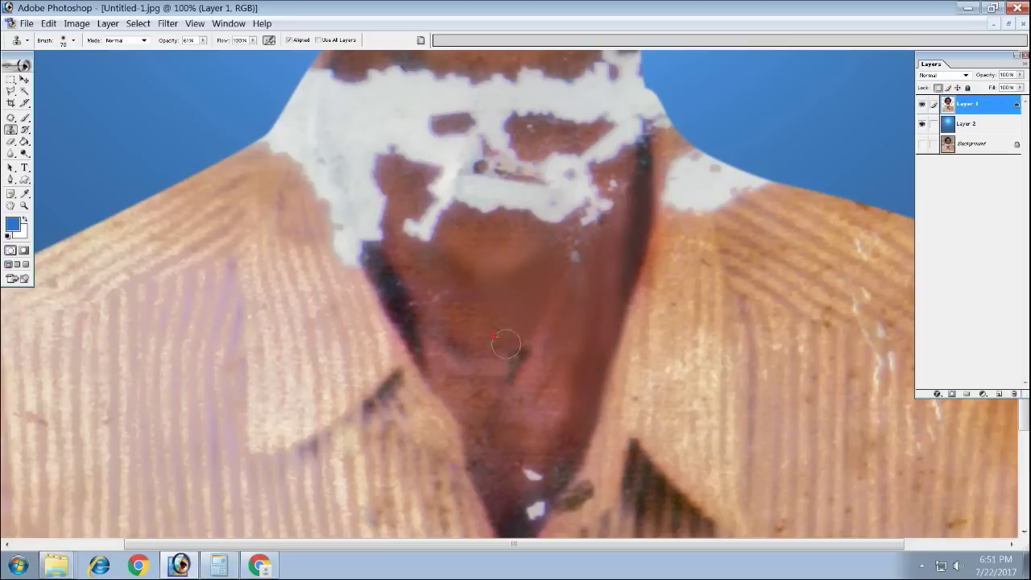
left_click_drag(520, 343, 533, 345)
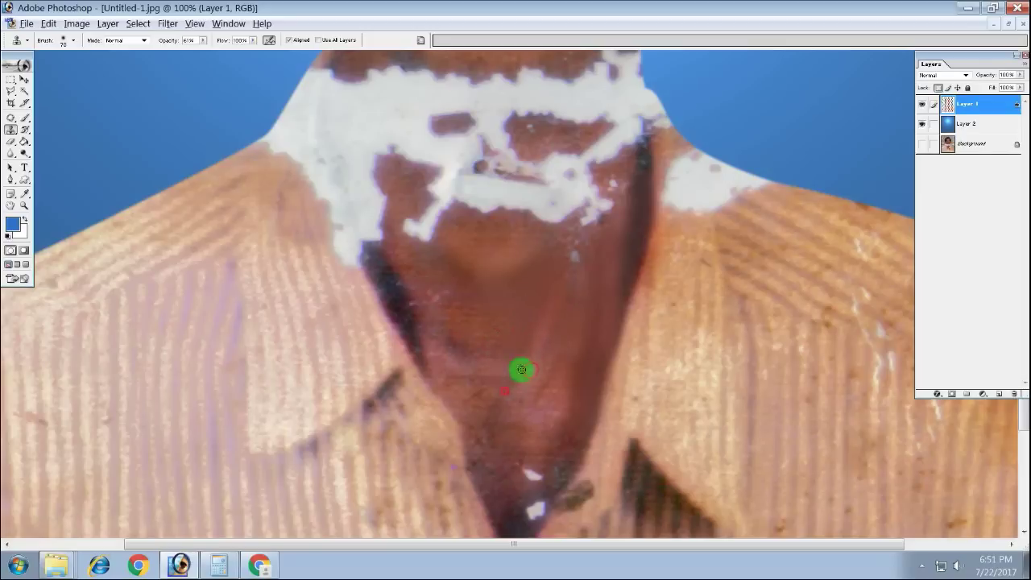
left_click_drag(548, 390, 564, 267)
left_click(599, 295)
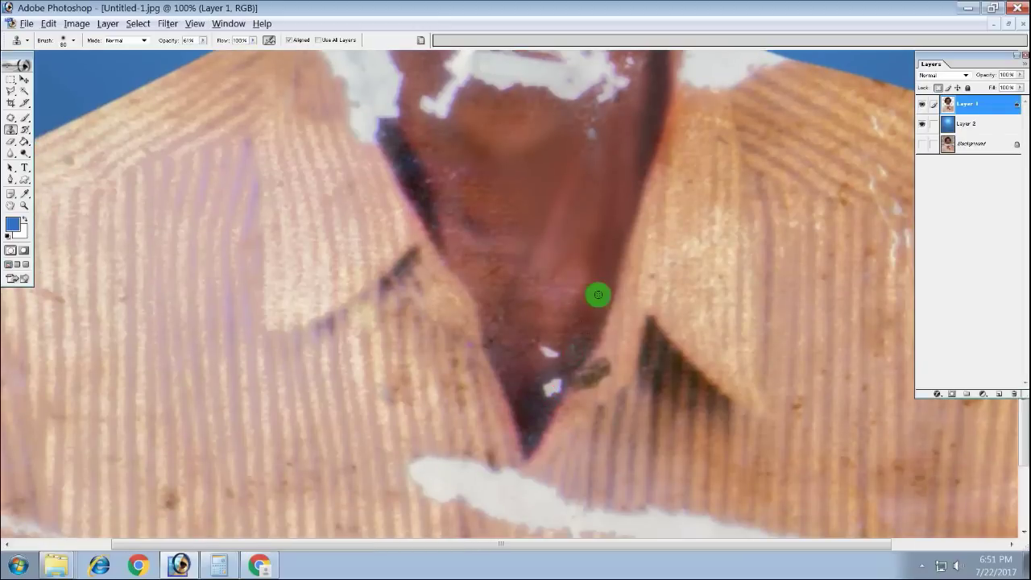
left_click(547, 385)
left_click(575, 347)
left_click(536, 430)
Even out and darken the skin inside the shirt's V-neck with clone dabs
left_click(524, 397)
left_click(495, 350)
left_click(516, 379)
left_click(492, 326)
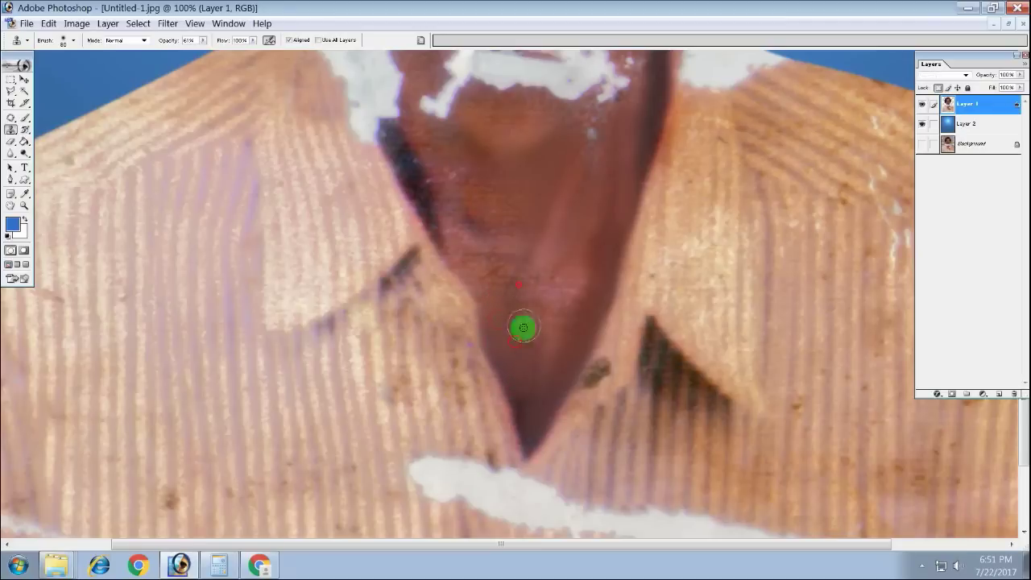
left_click_drag(503, 277, 492, 278)
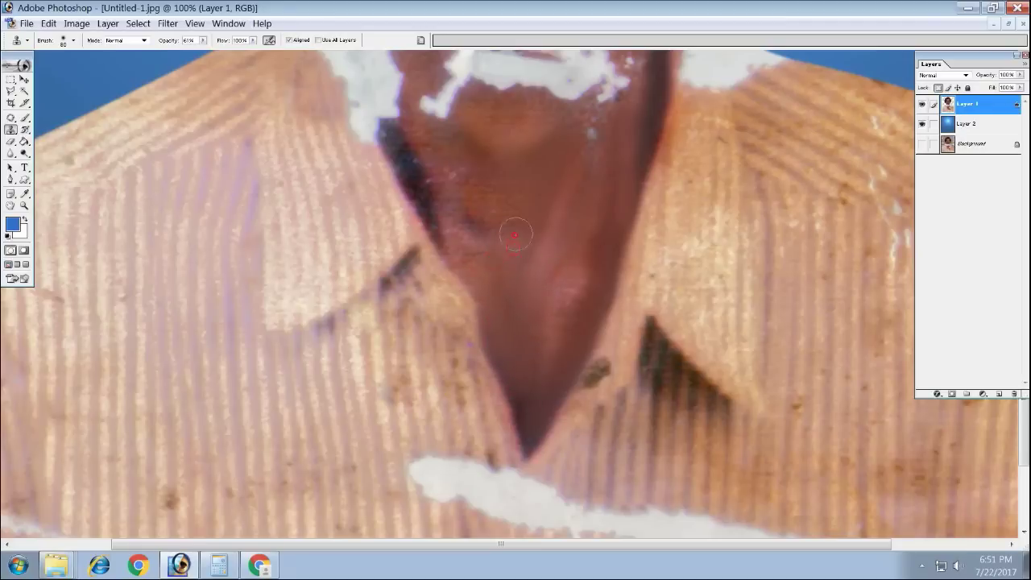
key("ctrl+minus")
key("ctrl+minus")
left_click(559, 339, "ctrl")
left_click(523, 179, "ctrl")
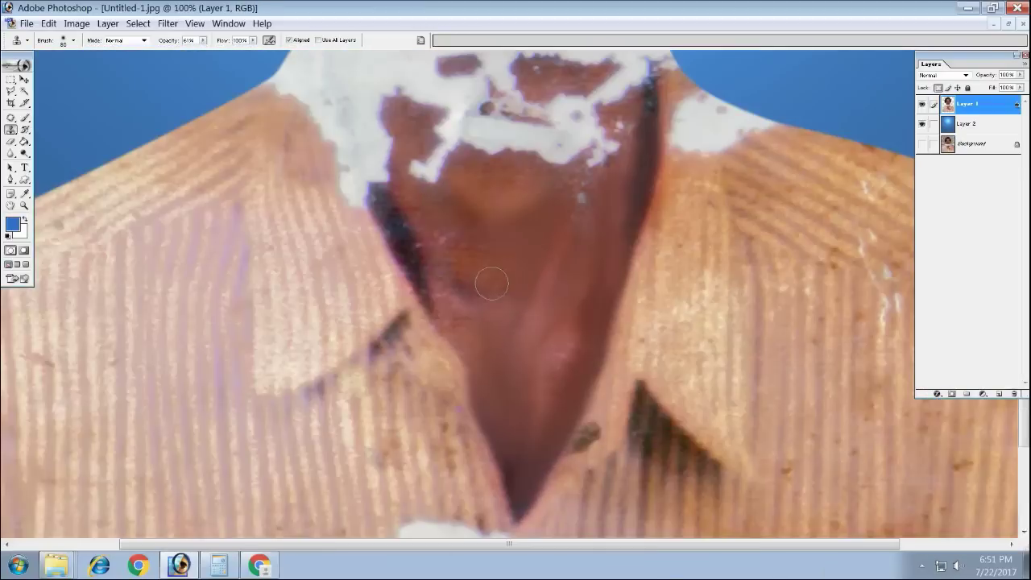
left_click_drag(487, 281, 492, 278)
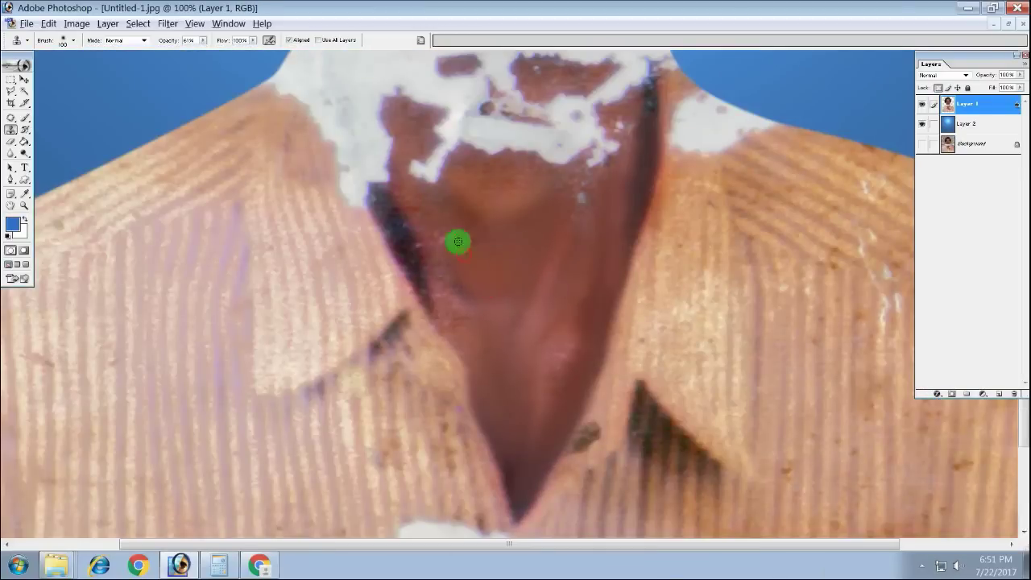
Smooth the skin along the collar edge and across the upper neck
left_click_drag(426, 265, 457, 322)
left_click_drag(534, 382, 564, 346)
left_click(567, 393)
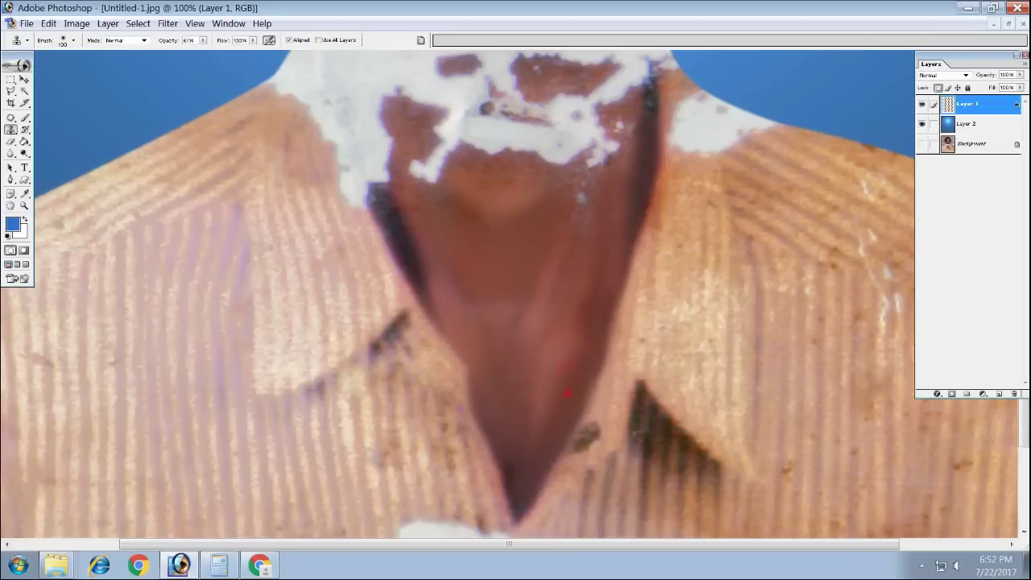
scroll(568, 335, "up", 3)
left_click_drag(575, 368, 553, 352)
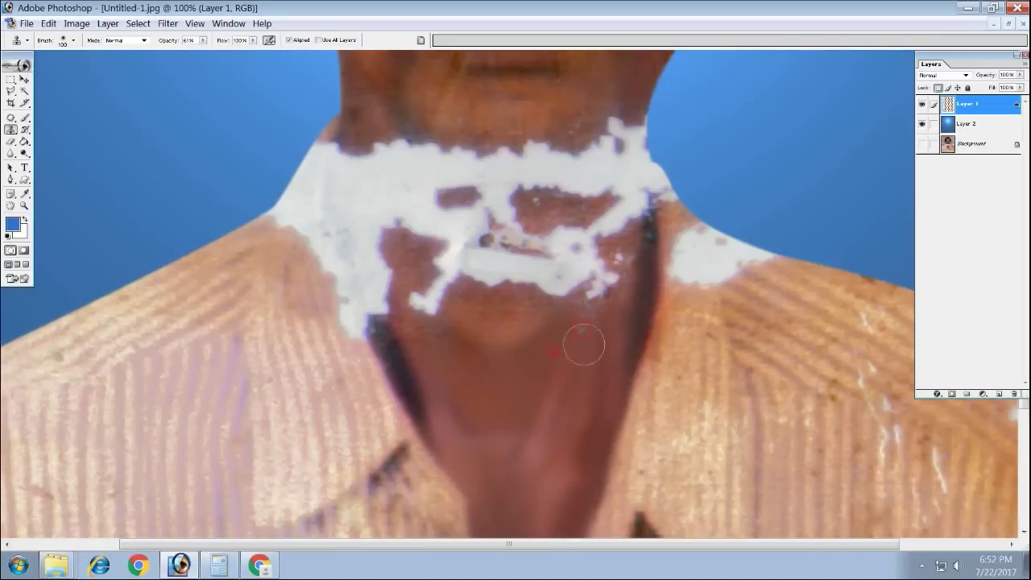
left_click_drag(594, 381, 616, 347)
Rebuild the dark collar edge over the white damage patches up the neck
mouse_move(407, 340)
left_mouse_down()
mouse_move(376, 309)
mouse_move(341, 231)
left_mouse_up()
mouse_move(398, 271)
left_mouse_down()
mouse_move(423, 302)
mouse_move(405, 311)
mouse_move(354, 226)
left_mouse_up()
left_click_drag(504, 146, 534, 289)
key("ctrl+0")
key("ctrl+plus")
key("ctrl+plus")
key("ctrl+plus")
left_click_drag(378, 291, 359, 224)
left_click(373, 347)
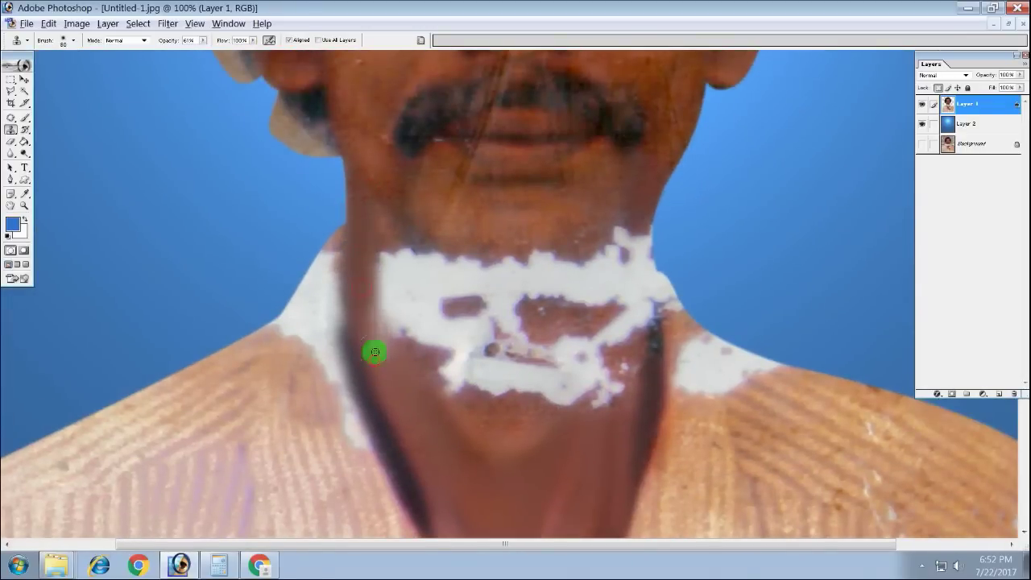
Shrink the clone brush to 70 and darken the damaged chin and neck edges
key("ctrl+minus")
key("ctrl+minus")
key("ctrl+plus")
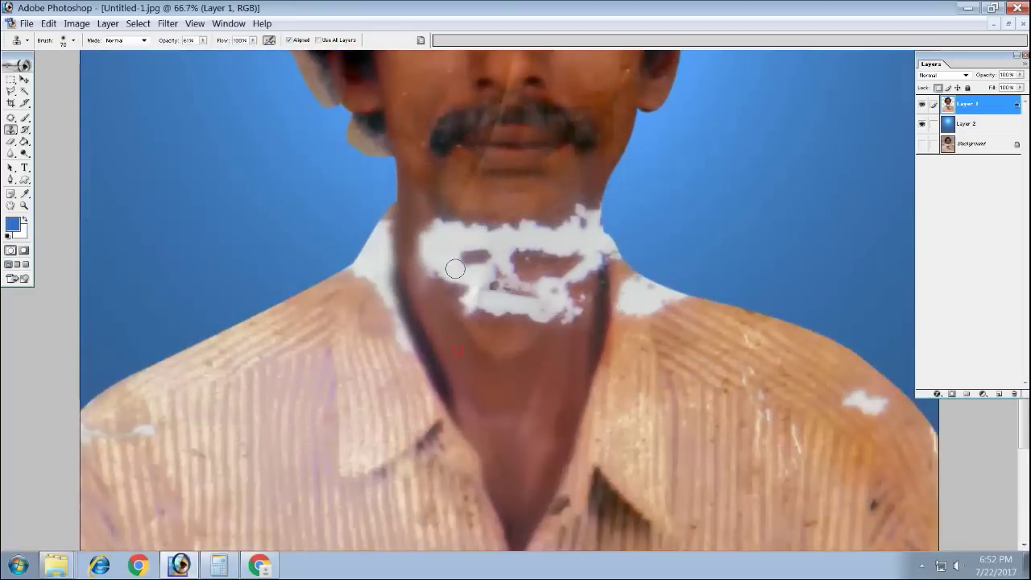
key("ctrl+plus")
left_click(467, 336)
key("bracketleft")
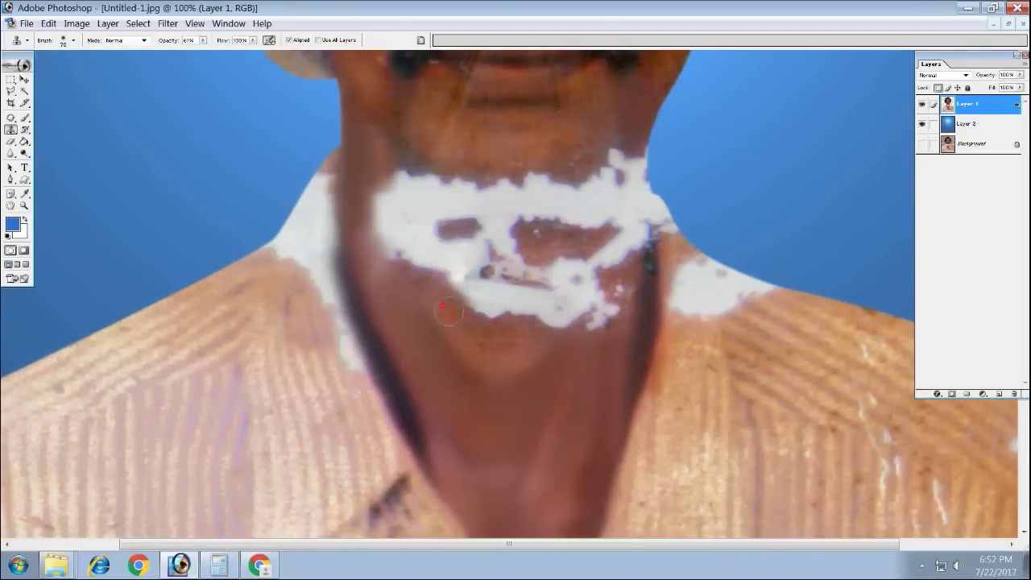
left_click(428, 296)
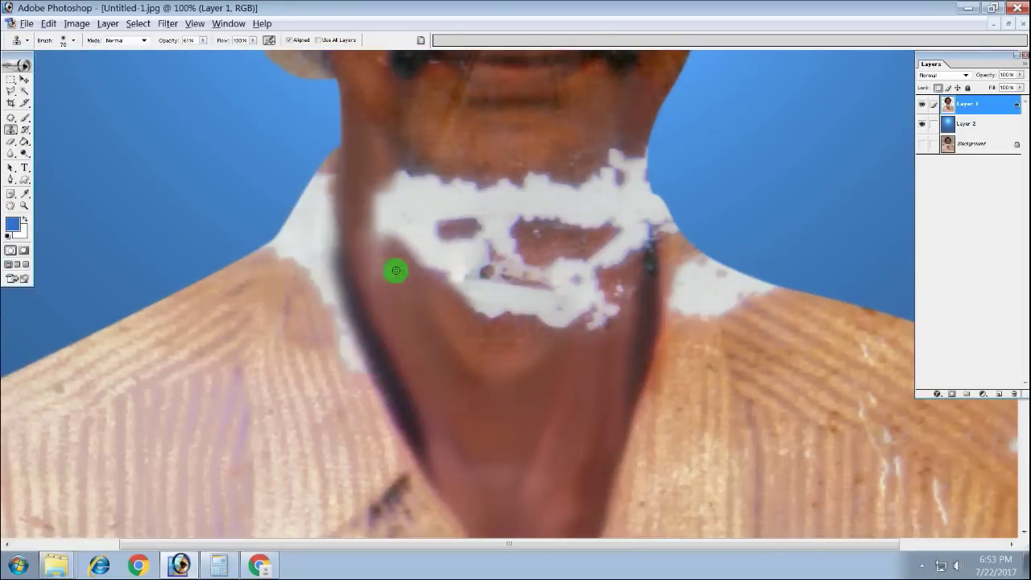
left_click_drag(404, 259, 366, 209)
left_click_drag(614, 162, 625, 252)
left_click(617, 242)
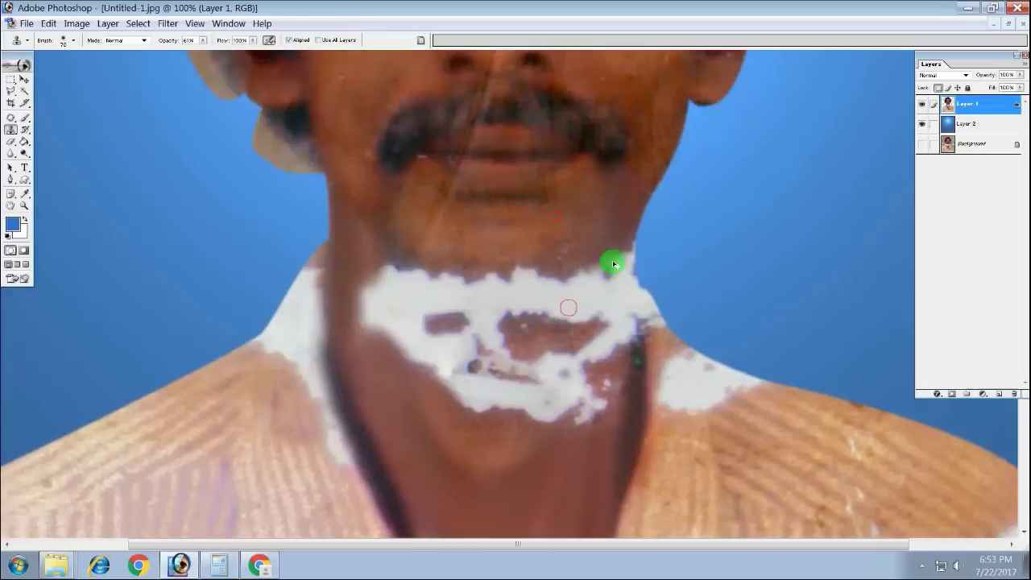
Bring the forehead into view and clone over the blemish between the eyebrows
key("ctrl+minus")
key("ctrl+minus")
key("ctrl+plus")
left_click_drag(481, 146, 488, 256)
left_click(515, 253)
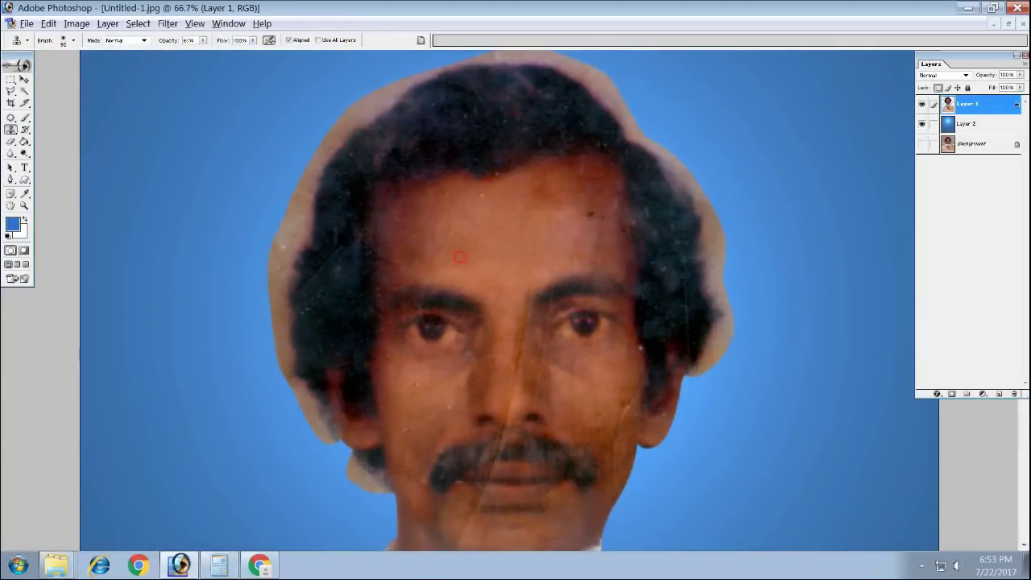
left_click(461, 227)
mouse_move(456, 253)
left_mouse_down()
mouse_move(479, 180)
mouse_move(516, 255)
left_mouse_up()
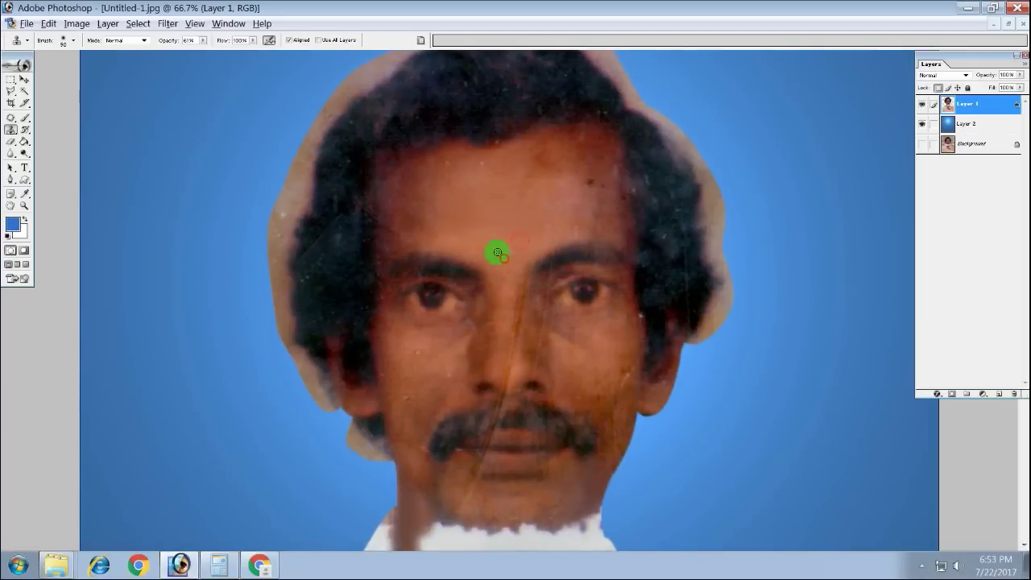
Run Imagenomic Noiseware Professional with luminance noise level +12 and colour noise level +14
left_click(167, 24)
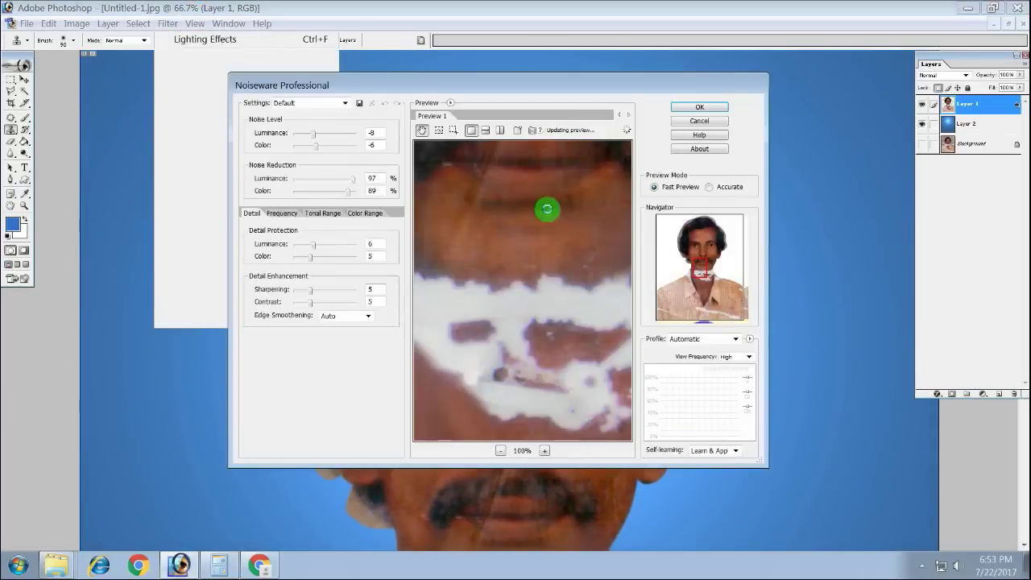
left_click_drag(330, 145, 342, 146)
mouse_move(502, 252)
left_mouse_down()
mouse_move(515, 283)
mouse_move(580, 242)
left_mouse_up()
left_click_drag(341, 146, 349, 146)
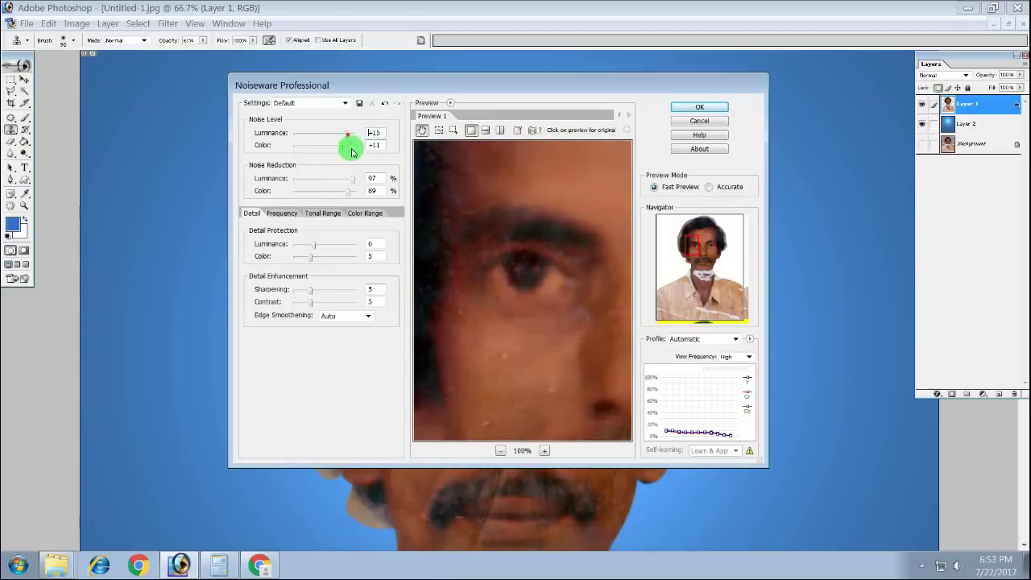
left_click_drag(490, 164, 539, 259)
left_click_drag(346, 132, 351, 133)
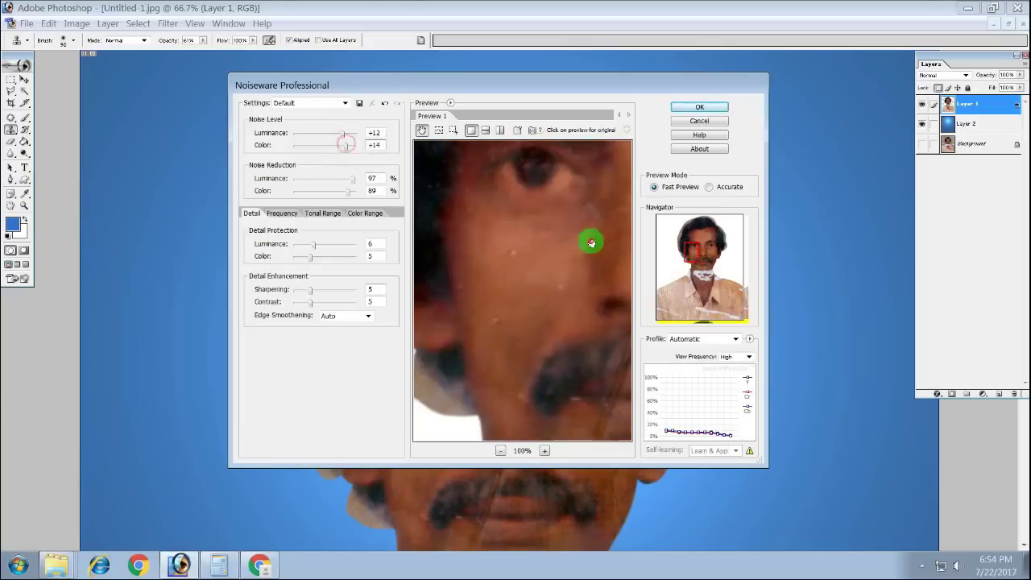
left_click(716, 106)
scroll(580, 273, "down", 3)
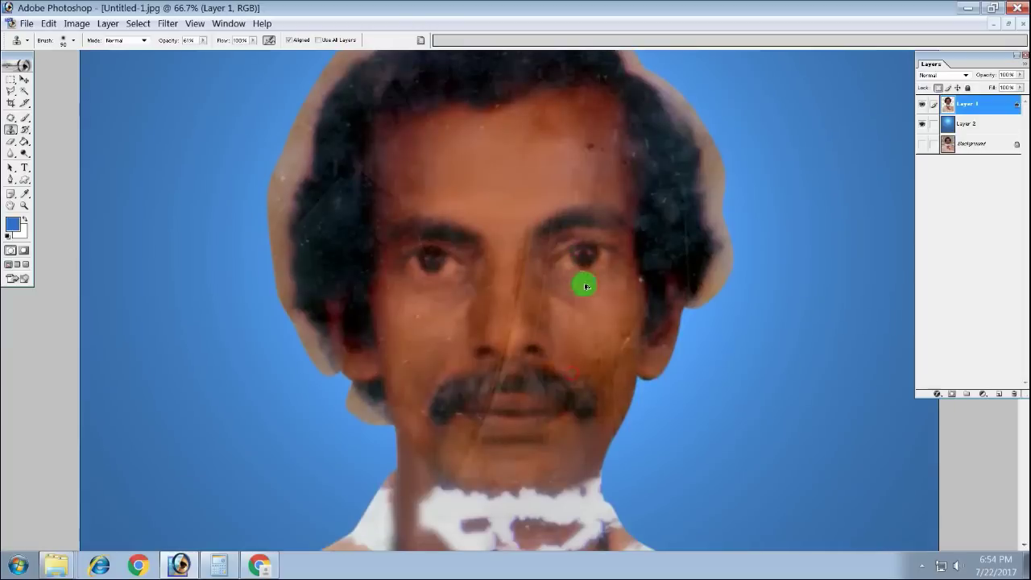
Clone over the blemishes, crease and crack between the eyes at 100% zoom
key("ctrl+plus")
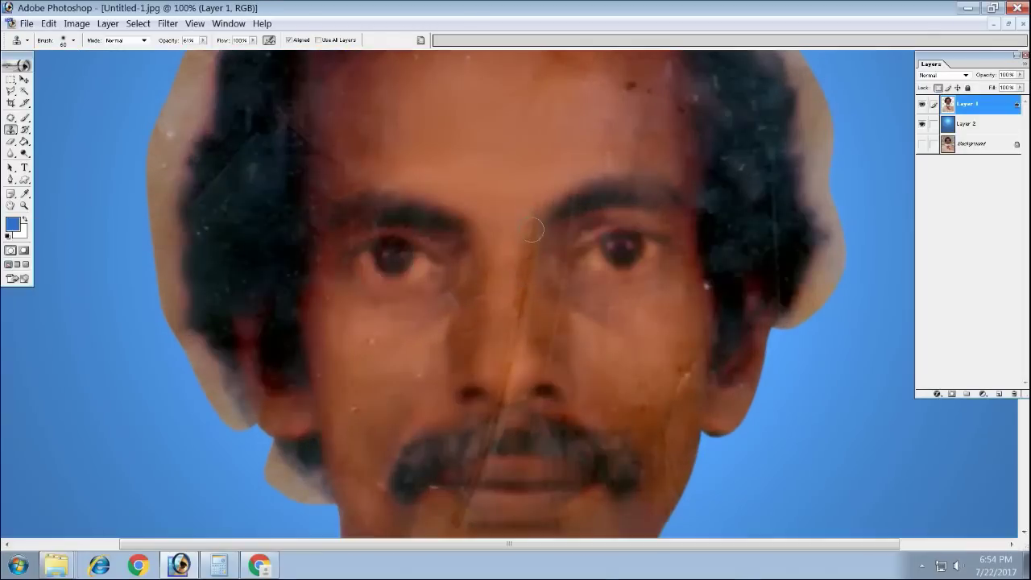
left_click_drag(538, 245, 525, 250)
left_click(525, 266)
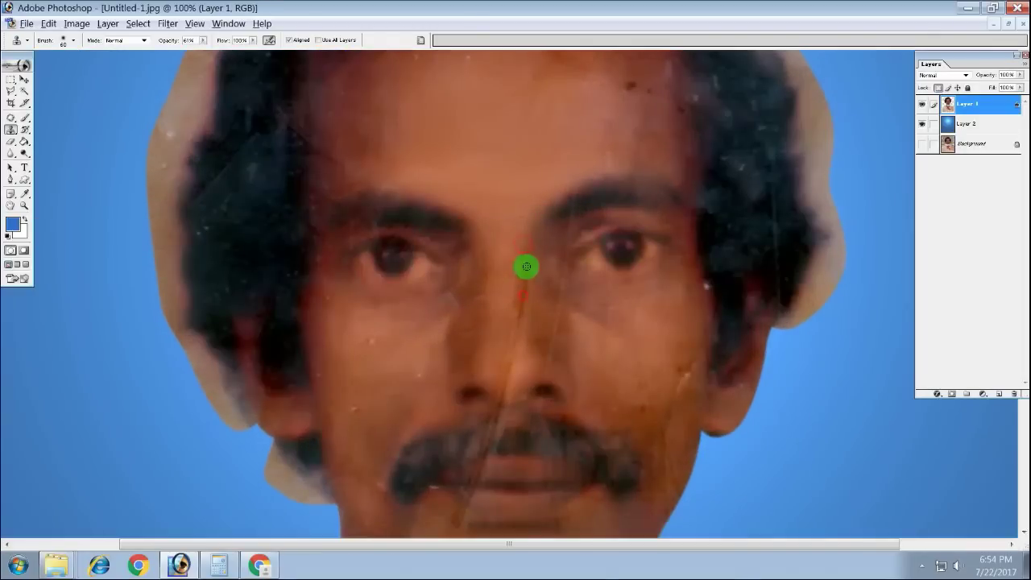
key("j")
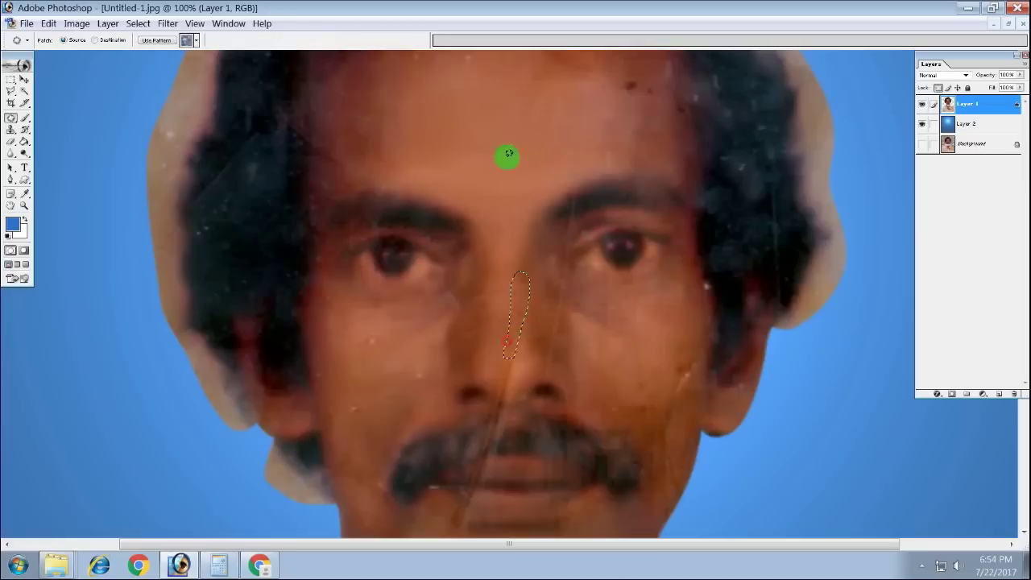
key("s")
left_click(520, 256)
left_click(522, 309)
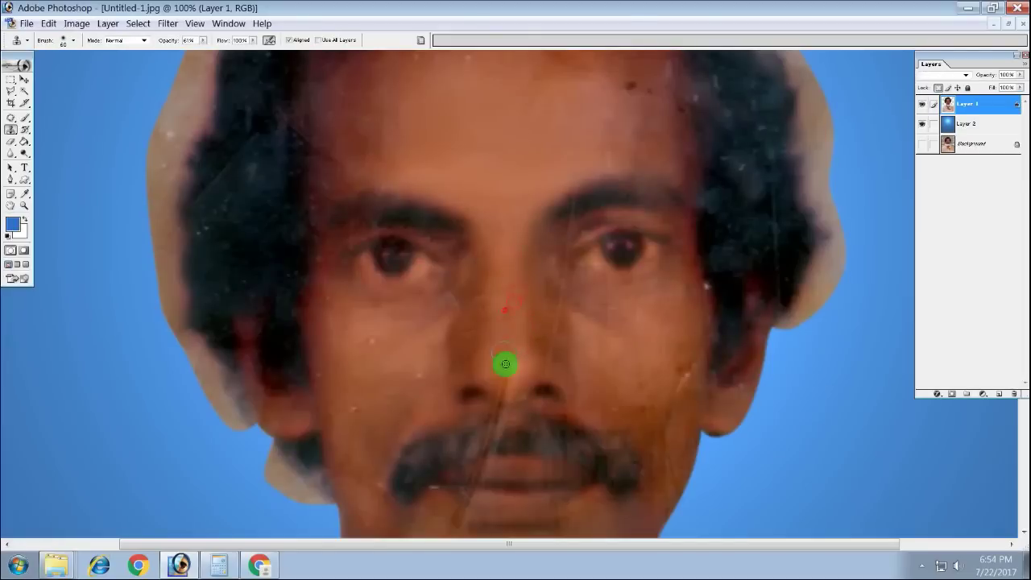
Cover the cracks on the nose tip and under the nose, and spots across the moustache
scroll(512, 360, "down", 3)
left_click(537, 315)
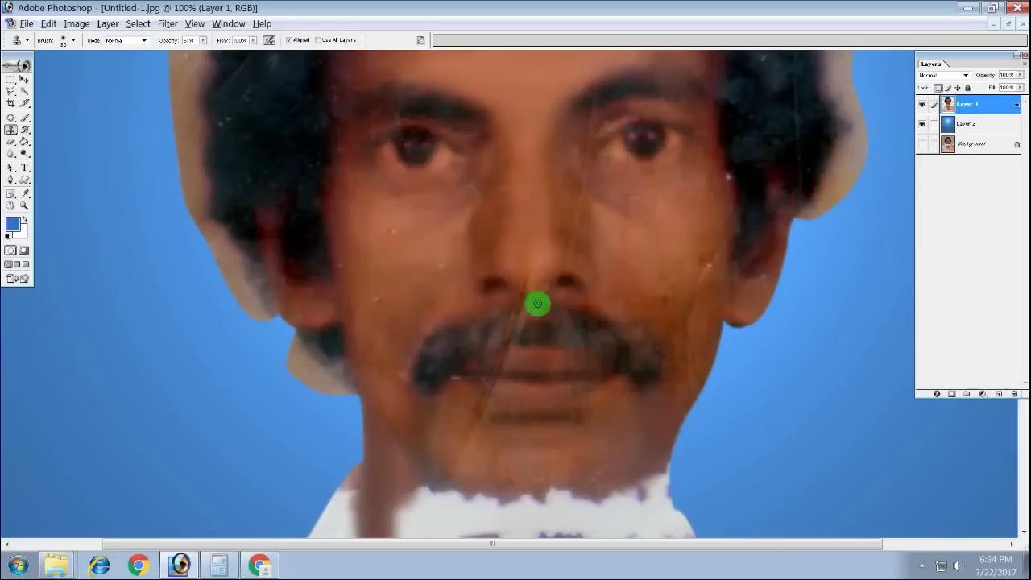
left_click(500, 302)
left_click(509, 334)
left_click(531, 330)
scroll(531, 336, "down", 2)
left_click(500, 280)
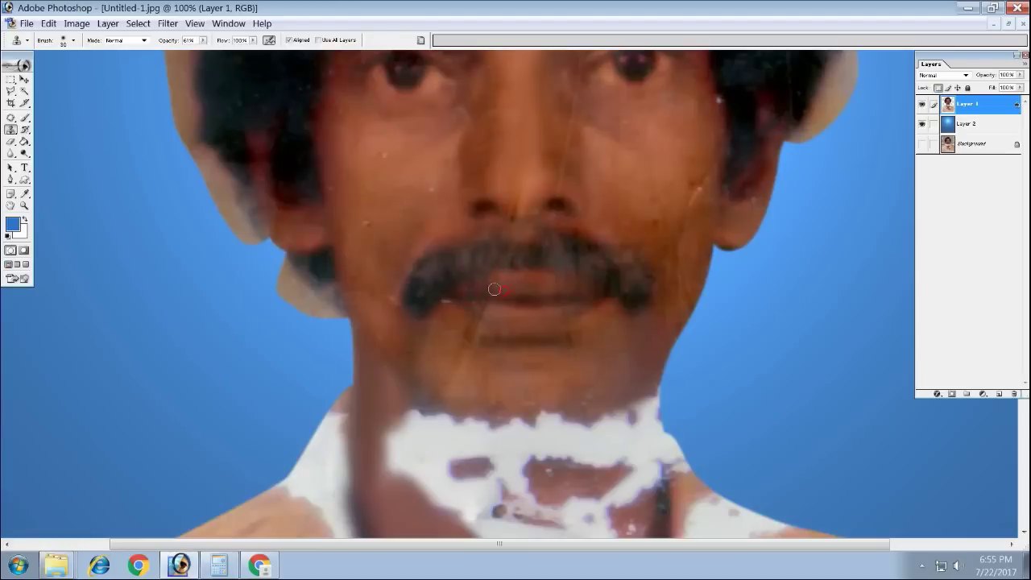
left_click(522, 260)
left_click(492, 258)
left_click(463, 298)
Enlarge the clone brush to 60 and resample skin near the nose
left_click(497, 218)
key("ctrl+minus")
key("ctrl+minus")
key("ctrl+plus")
key("ctrl+plus")
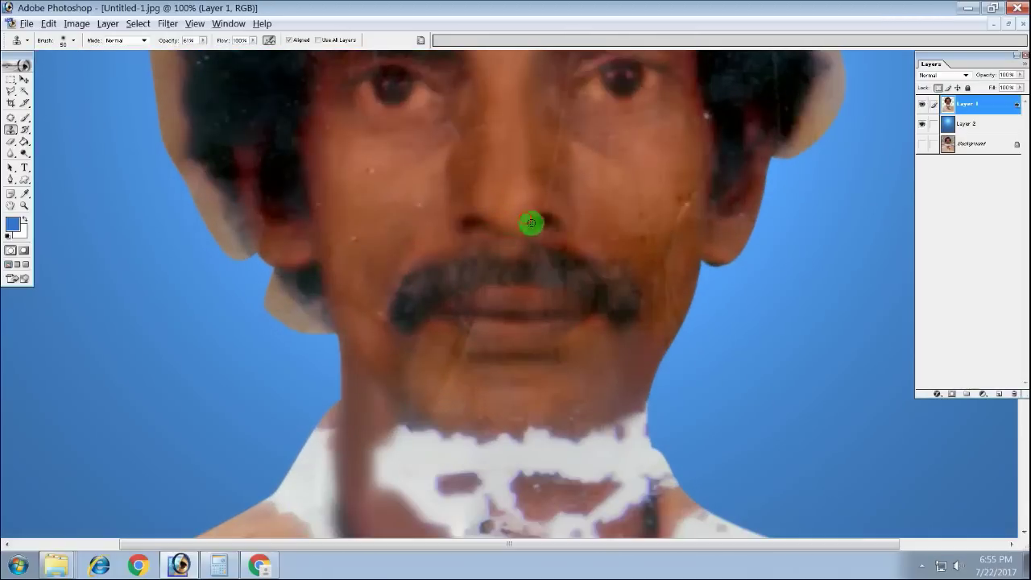
left_click_drag(529, 223, 549, 195)
scroll(511, 210, "down", 2)
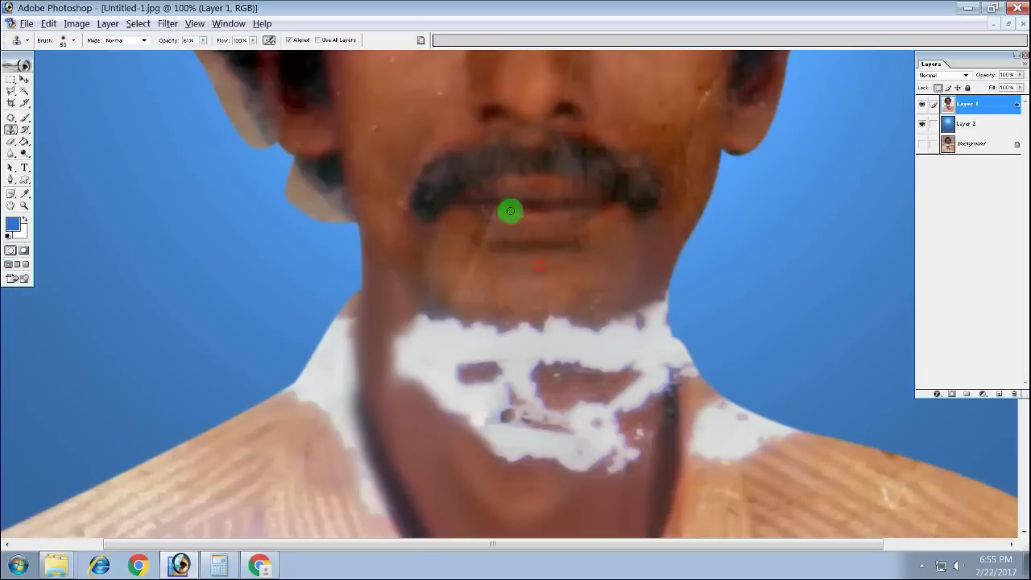
left_click(478, 214, "alt")
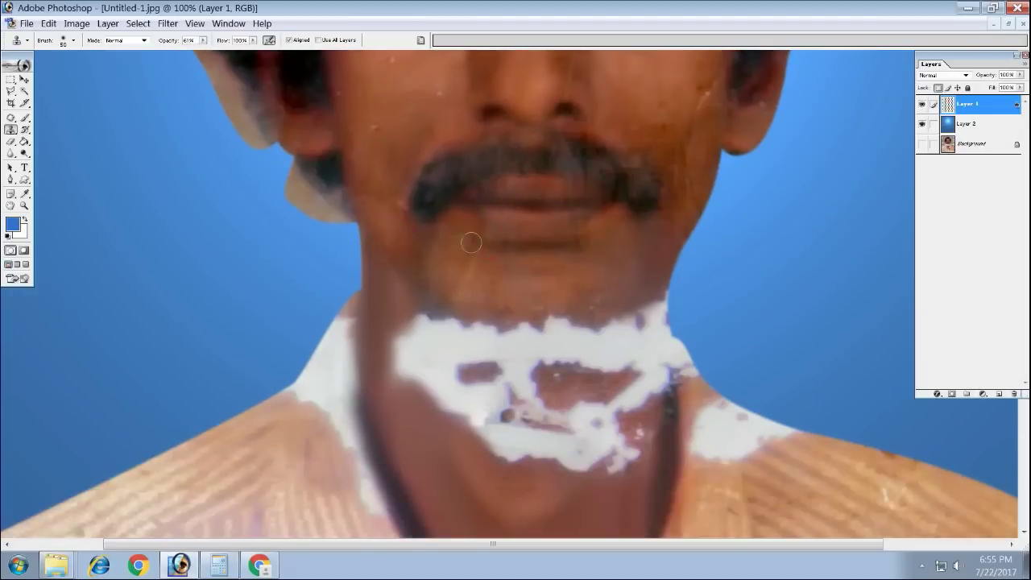
scroll(478, 209, "down", 2)
scroll(559, 193, "down", 1)
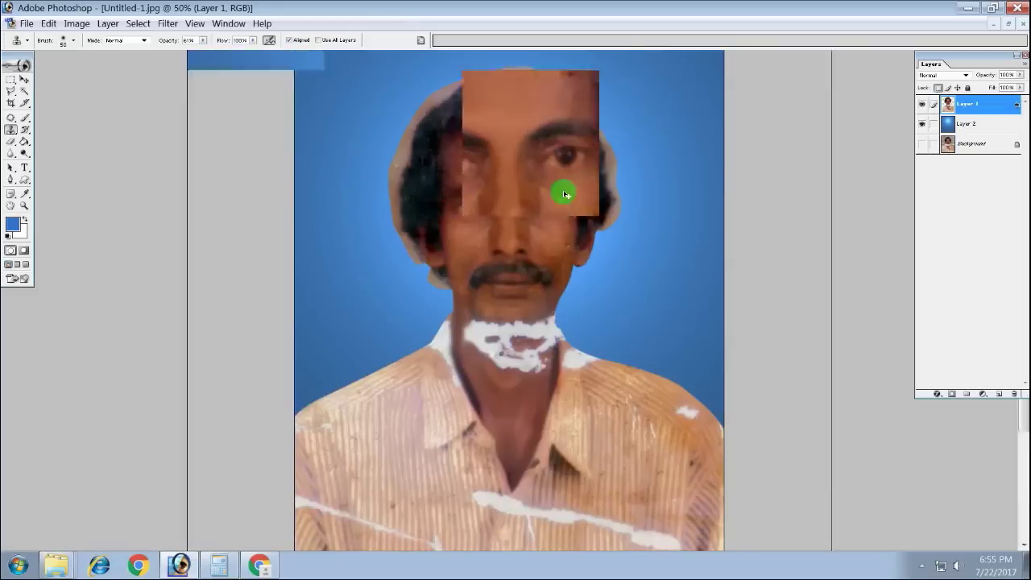
scroll(559, 193, "up", 2)
scroll(463, 184, "up", 1)
Retouch the nose bridge, the cheek beside the nose, and a cheek blemish
left_click(448, 199)
left_click(458, 220)
left_click(462, 193)
left_click_drag(439, 234, 392, 271)
left_click(346, 278)
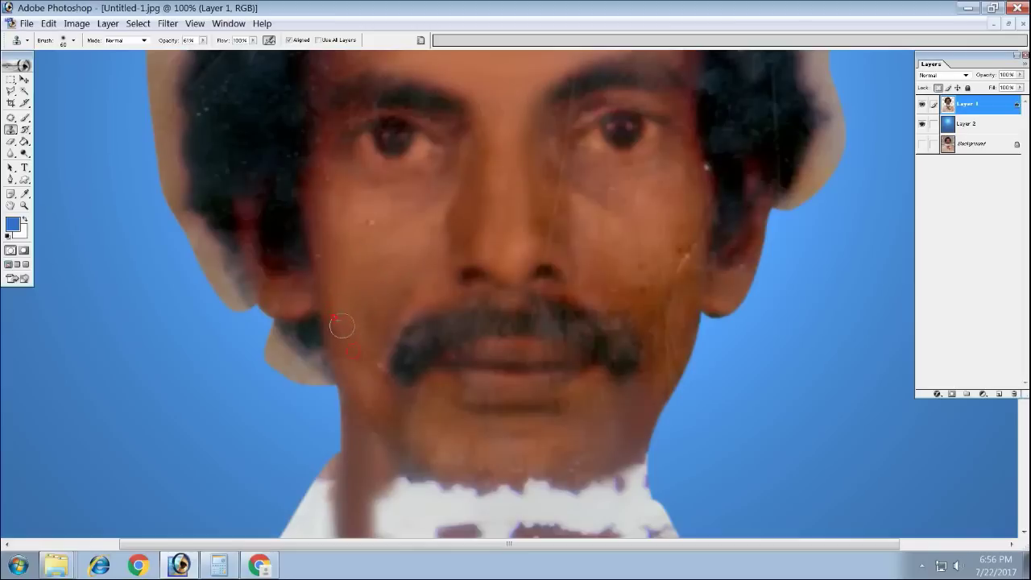
scroll(364, 238, "up", 3)
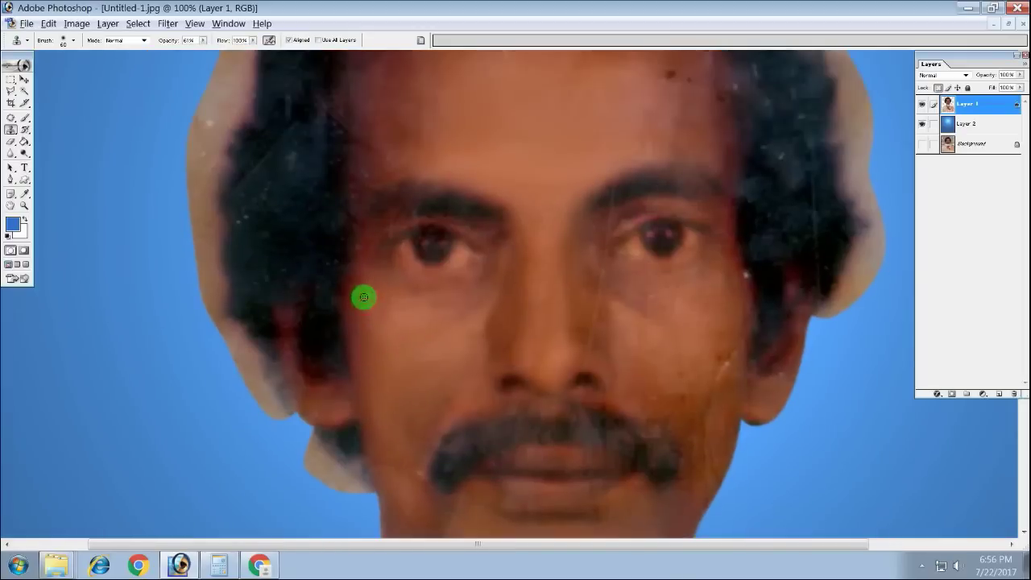
scroll(363, 248, "down", 1)
scroll(363, 248, "down", 2)
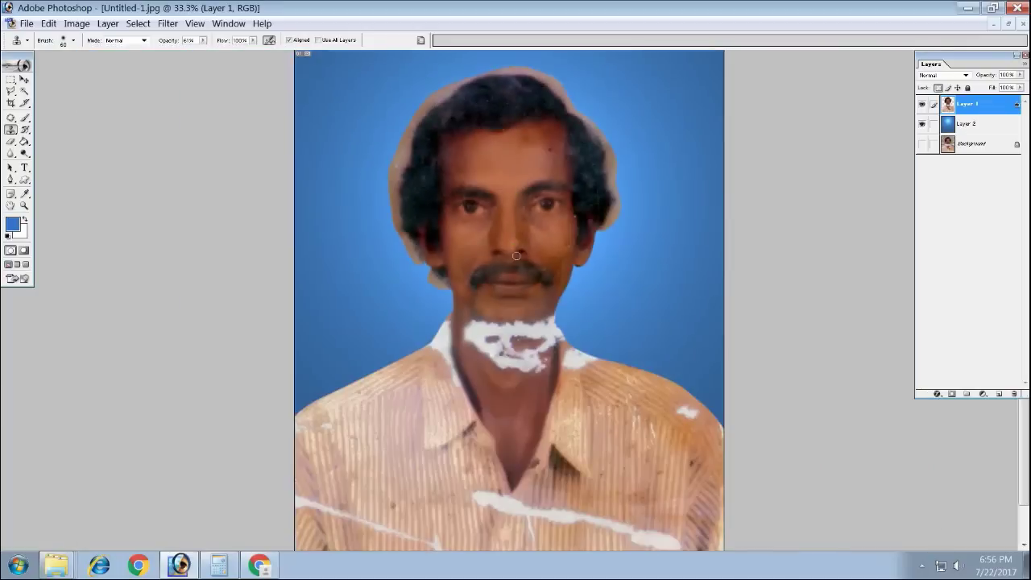
scroll(472, 289, "up", 1)
scroll(452, 323, "up", 1)
scroll(452, 323, "up", 1)
Clone left-cheek skin along the jaw line and over the left part of the white chin patch
left_click(375, 328)
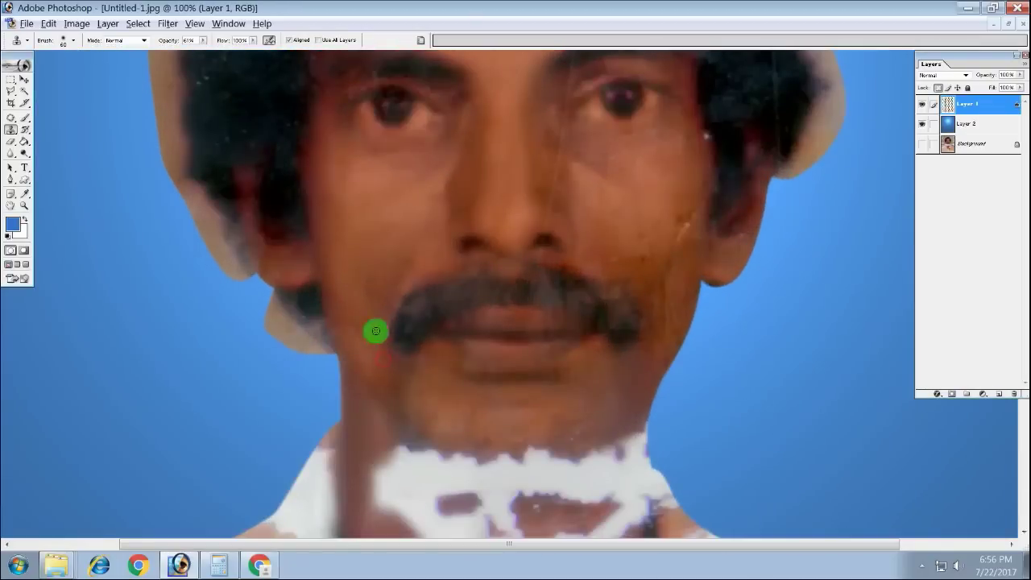
left_click_drag(345, 324, 391, 385)
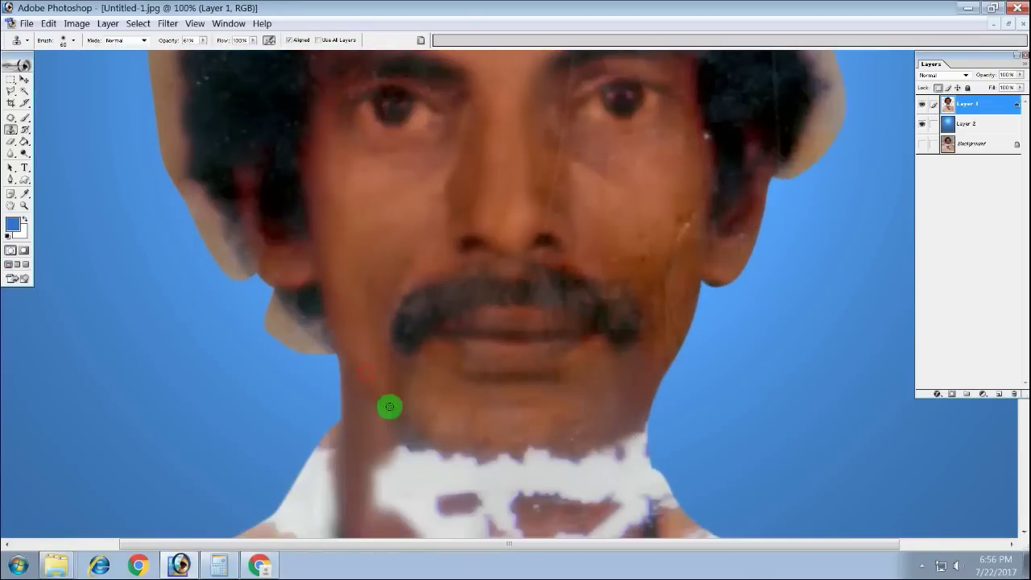
scroll(391, 385, "down", 3)
left_click(375, 295)
left_click(396, 313)
mouse_move(384, 325)
left_mouse_down()
mouse_move(396, 403)
mouse_move(363, 296)
mouse_move(372, 315)
mouse_move(367, 367)
left_mouse_up()
scroll(371, 387, "up", 1)
key("ctrl+minus")
key("ctrl+minus")
key("ctrl+minus")
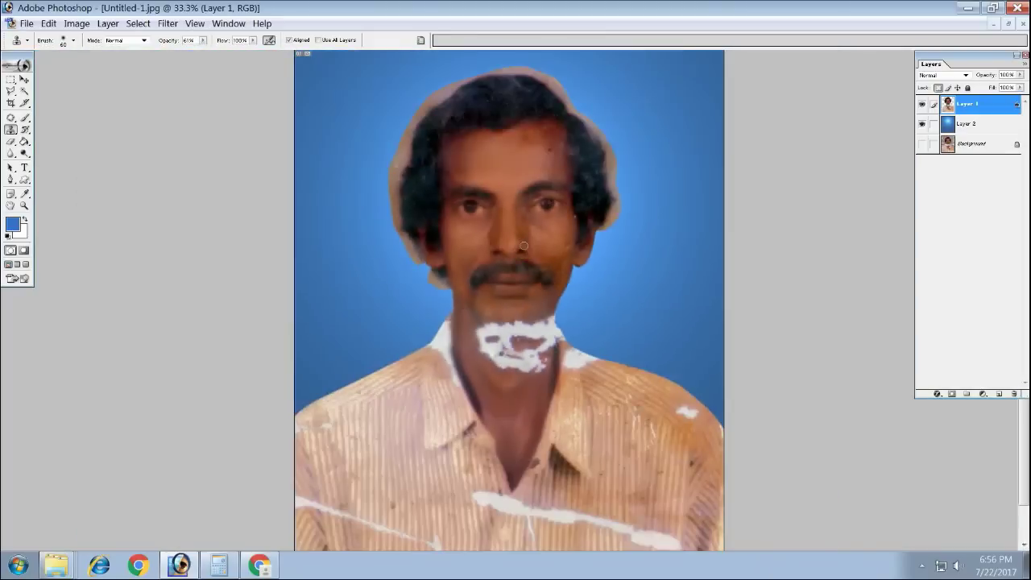
key("ctrl+minus")
key("ctrl+minus")
key("ctrl+plus")
key("ctrl+plus")
key("ctrl+plus")
key("ctrl+plus")
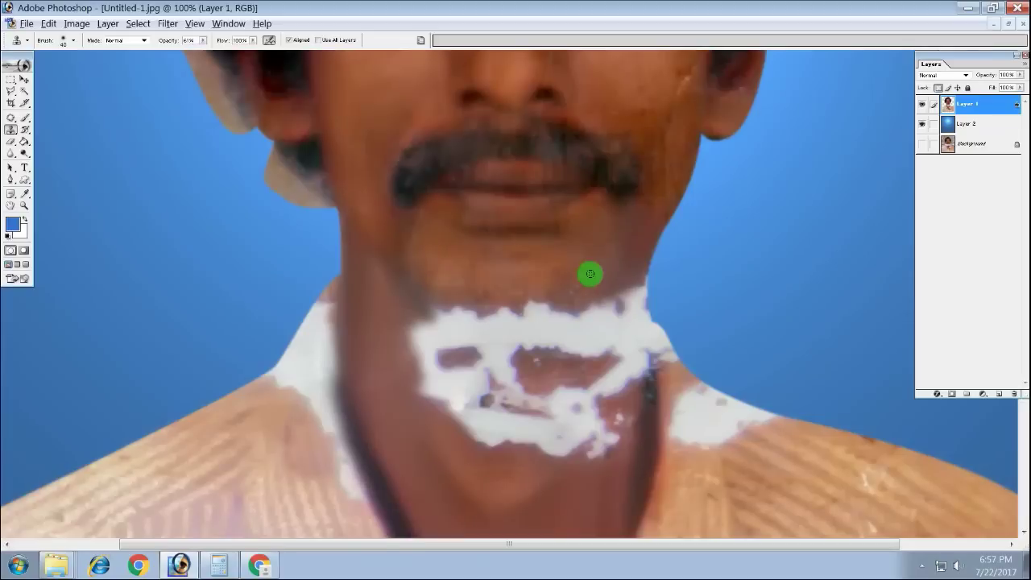
Clone skin over the chin spots and darken the neck's right edge
left_click(570, 272)
left_click(499, 295)
left_click(430, 282)
scroll(523, 343, "up", 2)
key("ctrl+minus")
key("ctrl+minus")
key("ctrl+plus")
key("ctrl+plus")
left_click(575, 450)
left_click(592, 411)
left_click_drag(599, 393, 601, 348)
left_click_drag(579, 408, 587, 420)
mouse_move(588, 377)
left_mouse_down()
mouse_move(596, 314)
mouse_move(586, 407)
mouse_move(584, 354)
left_mouse_up()
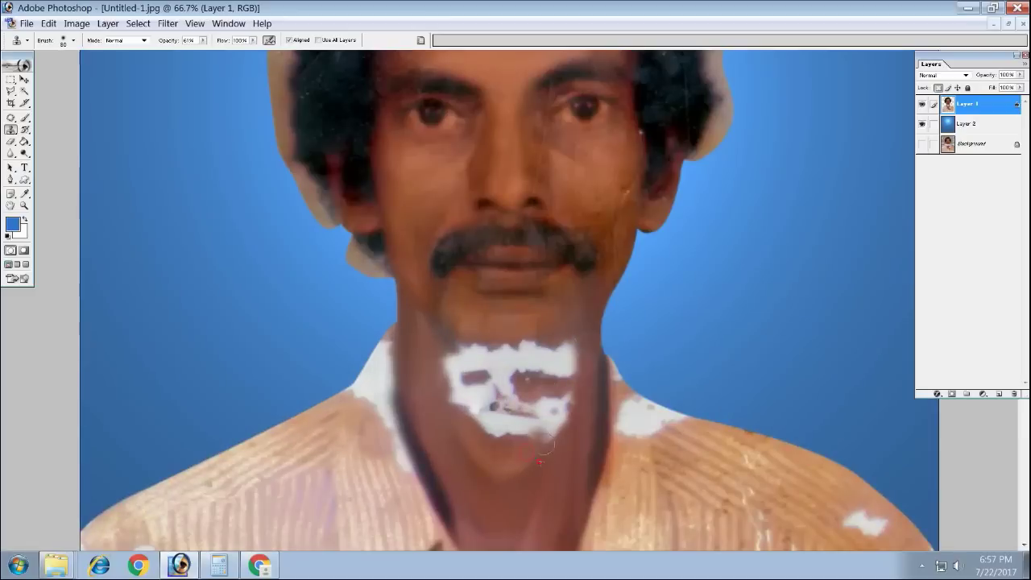
Raise clone opacity to 100% and paint skin along the neck's right side
left_click(206, 40)
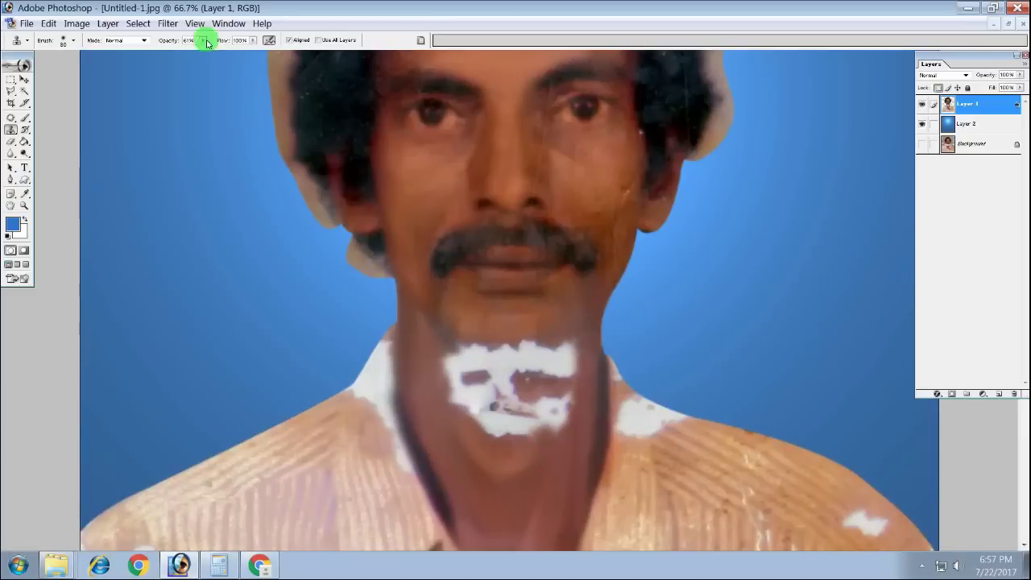
left_click_drag(201, 39, 233, 53)
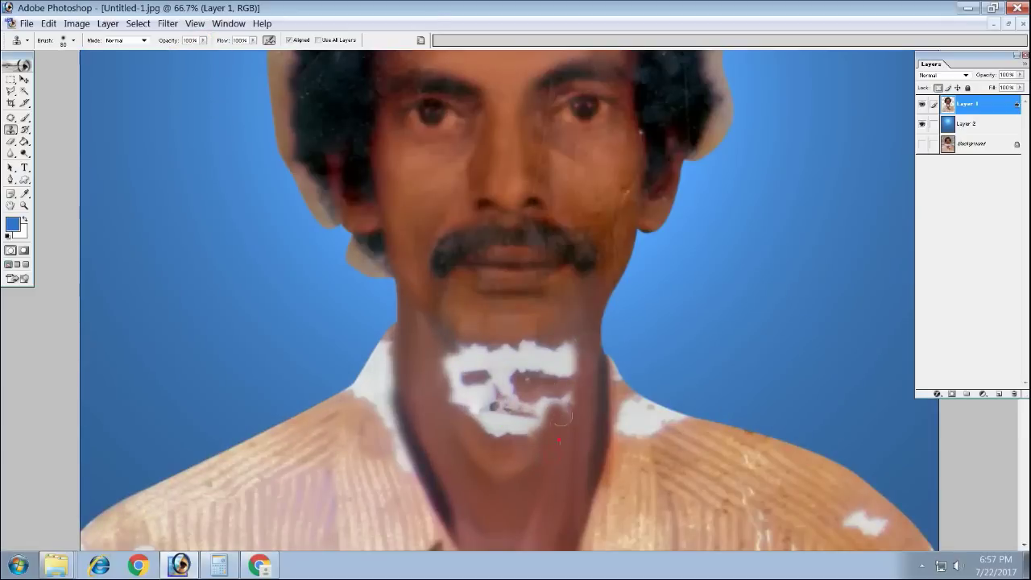
left_click_drag(550, 405, 553, 430)
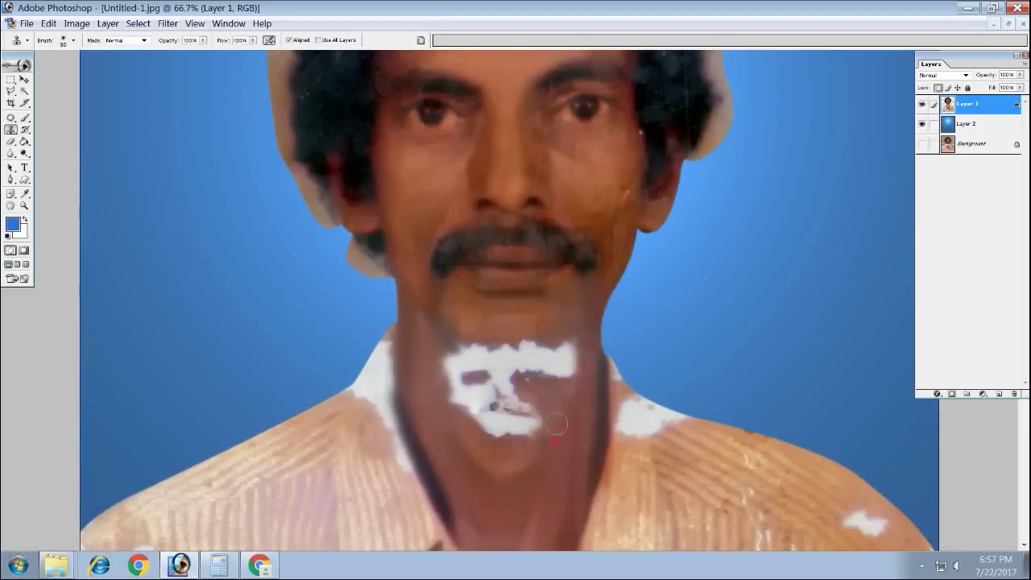
left_click_drag(559, 384, 580, 311)
mouse_move(561, 350)
left_mouse_down()
mouse_move(574, 377)
mouse_move(581, 363)
mouse_move(557, 355)
mouse_move(436, 423)
mouse_move(449, 490)
mouse_move(471, 497)
left_mouse_up()
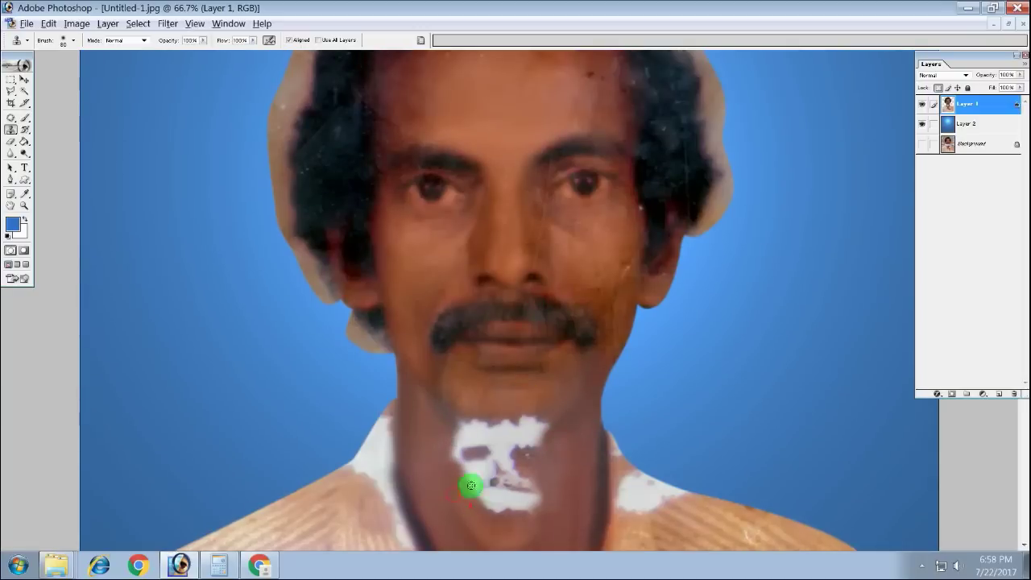
scroll(472, 497, "down", 3)
mouse_move(491, 405)
left_mouse_down()
mouse_move(480, 382)
mouse_move(526, 399)
mouse_move(495, 388)
mouse_move(528, 358)
left_mouse_up()
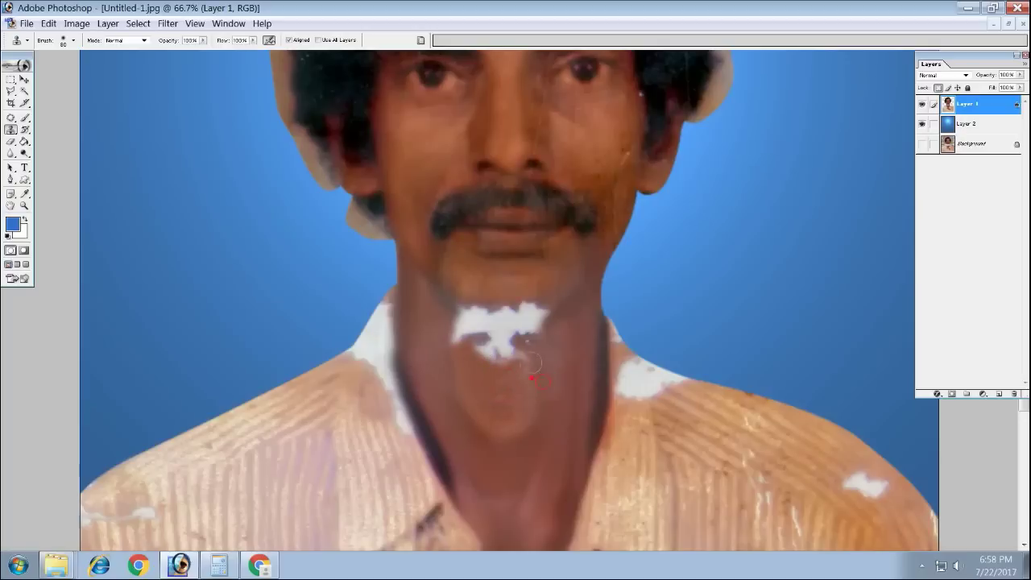
Cover the upper-left part of the white chin patch at 100% zoom
key("ctrl+minus")
key("ctrl+minus")
key("ctrl+minus")
key("ctrl+plus")
key("ctrl+plus")
key("ctrl+plus")
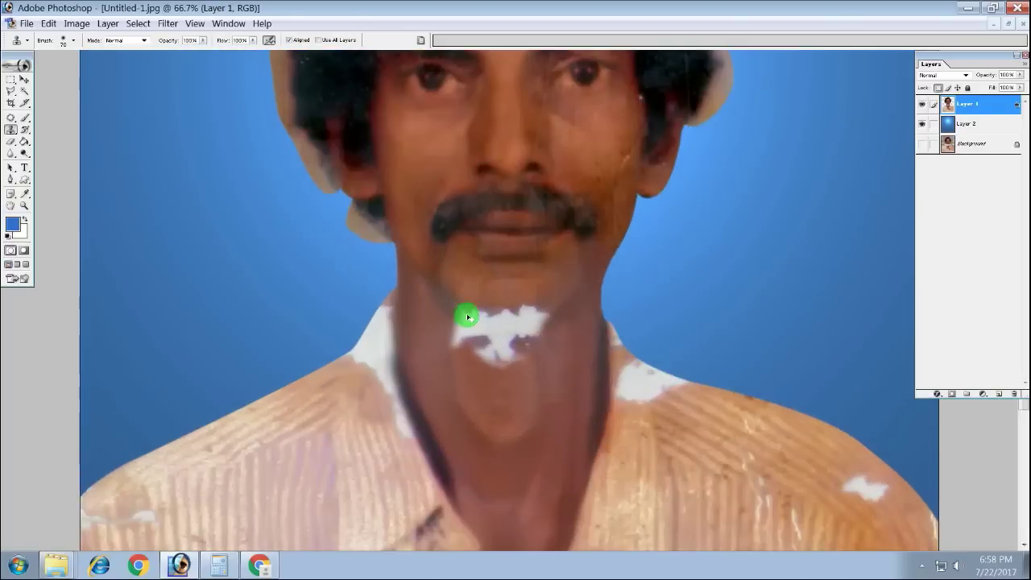
key("ctrl+plus")
mouse_move(432, 298)
left_mouse_down()
mouse_move(475, 318)
mouse_move(561, 304)
mouse_move(483, 308)
mouse_move(552, 304)
mouse_move(528, 309)
mouse_move(598, 311)
mouse_move(551, 338)
mouse_move(535, 314)
mouse_move(453, 306)
mouse_move(521, 308)
mouse_move(510, 314)
mouse_move(531, 349)
mouse_move(558, 352)
mouse_move(536, 366)
mouse_move(540, 397)
left_mouse_up()
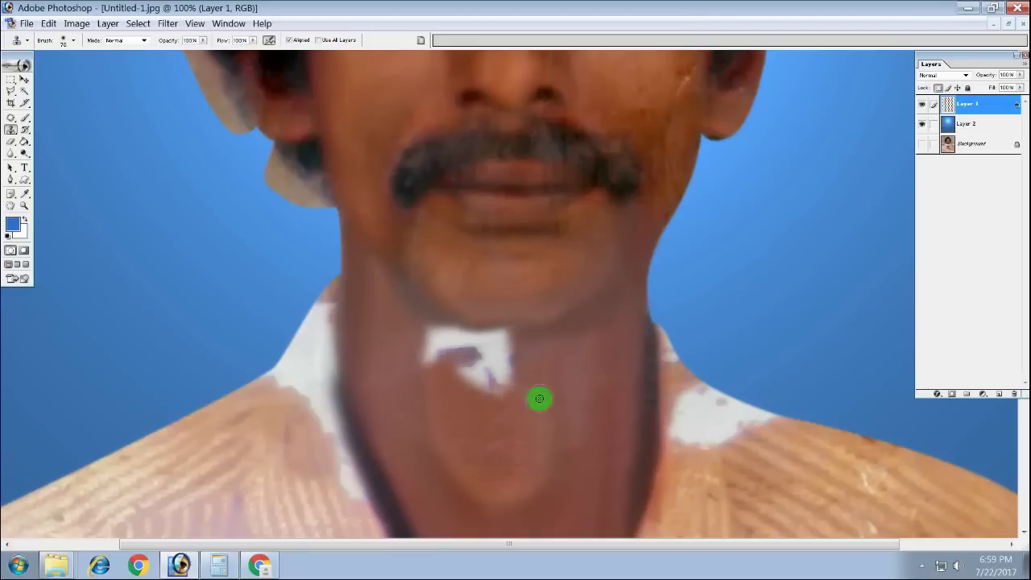
Sample neck skin and paint it down the neck and over the left of the chin patch
key("ctrl+minus")
key("ctrl+minus")
key("ctrl+minus")
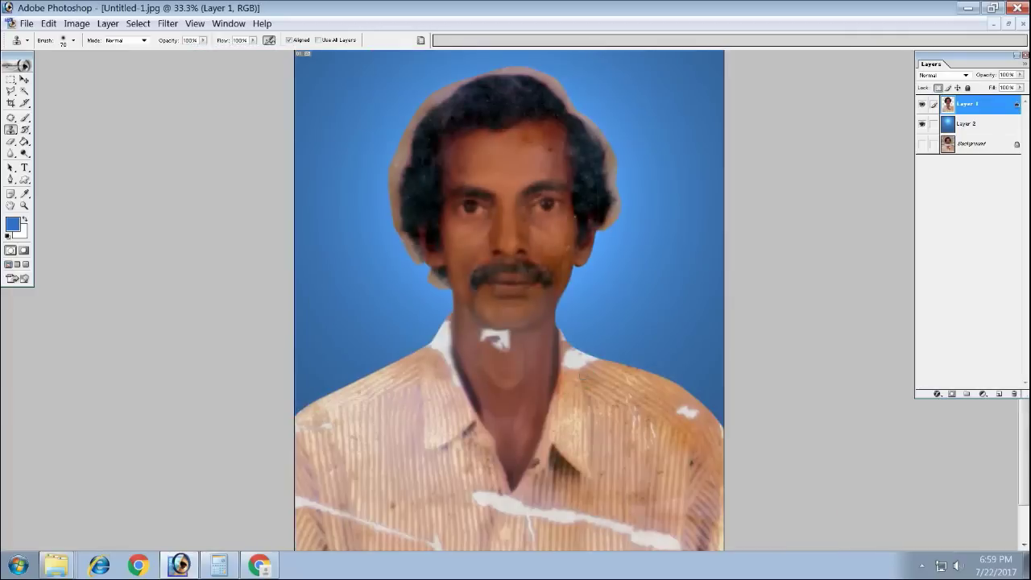
key("ctrl+plus")
key("ctrl+plus")
key("ctrl+plus")
left_click(590, 345, "alt")
left_click(609, 332)
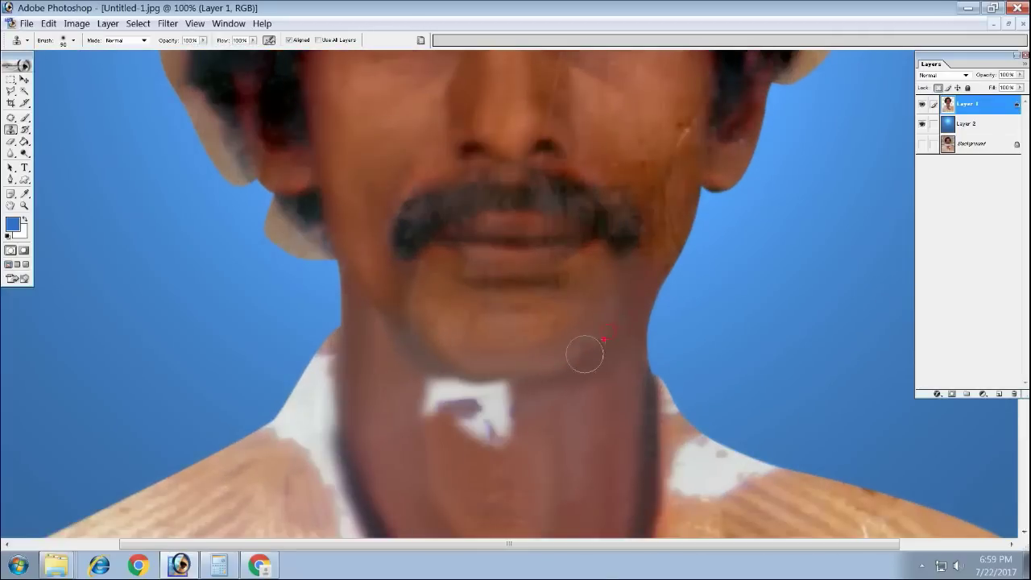
left_click(593, 356)
left_click_drag(561, 389, 498, 467)
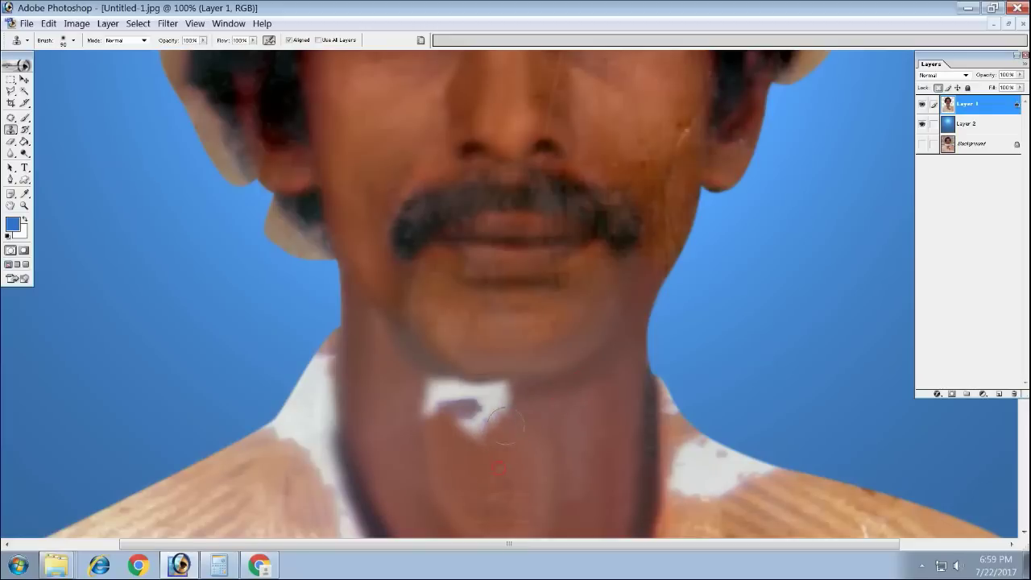
mouse_move(405, 396)
left_mouse_down()
mouse_move(436, 380)
mouse_move(481, 422)
mouse_move(475, 406)
left_mouse_up()
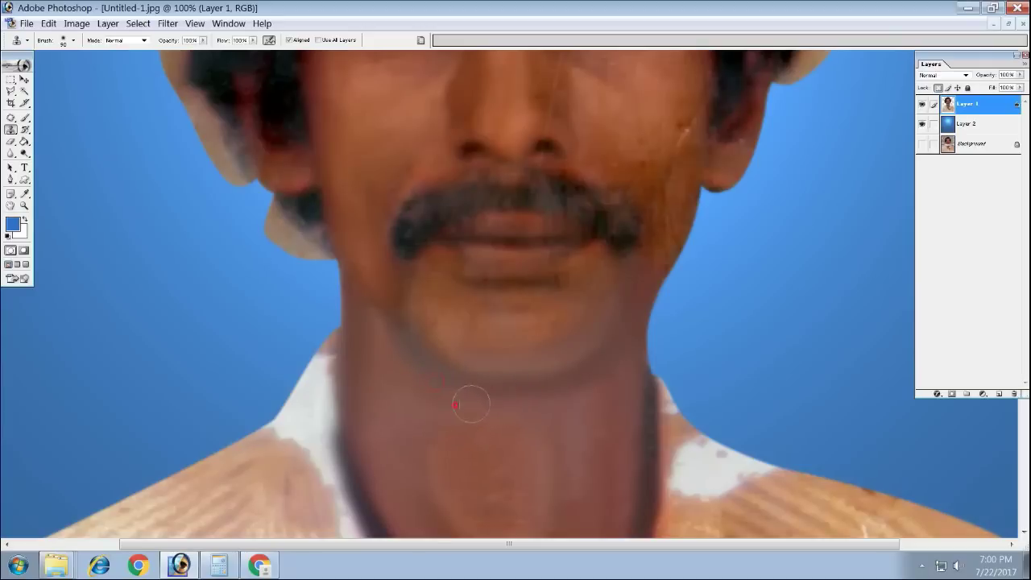
key("ctrl+minus")
key("ctrl+minus")
Toggle layer visibility to compare the retouched portrait with the damaged original photo
left_click(922, 144)
left_click(922, 123)
left_click(923, 105)
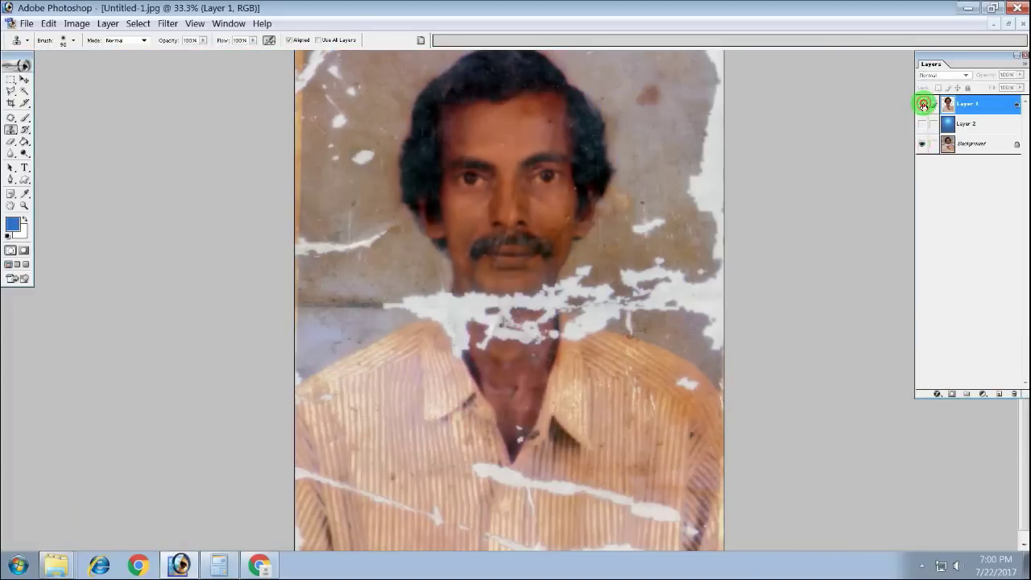
left_click(923, 104)
left_click(923, 105)
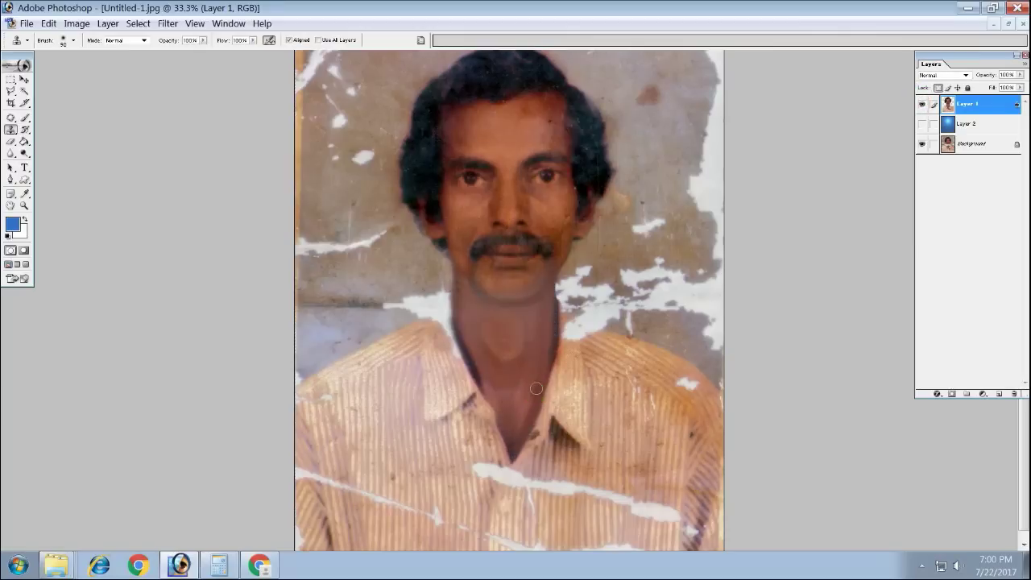
key("o")
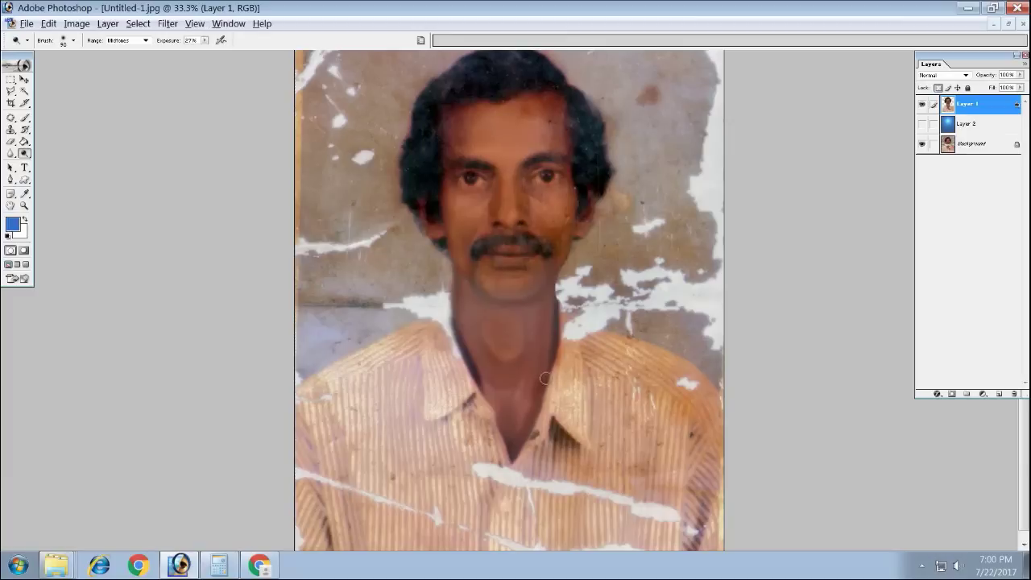
left_click(920, 108)
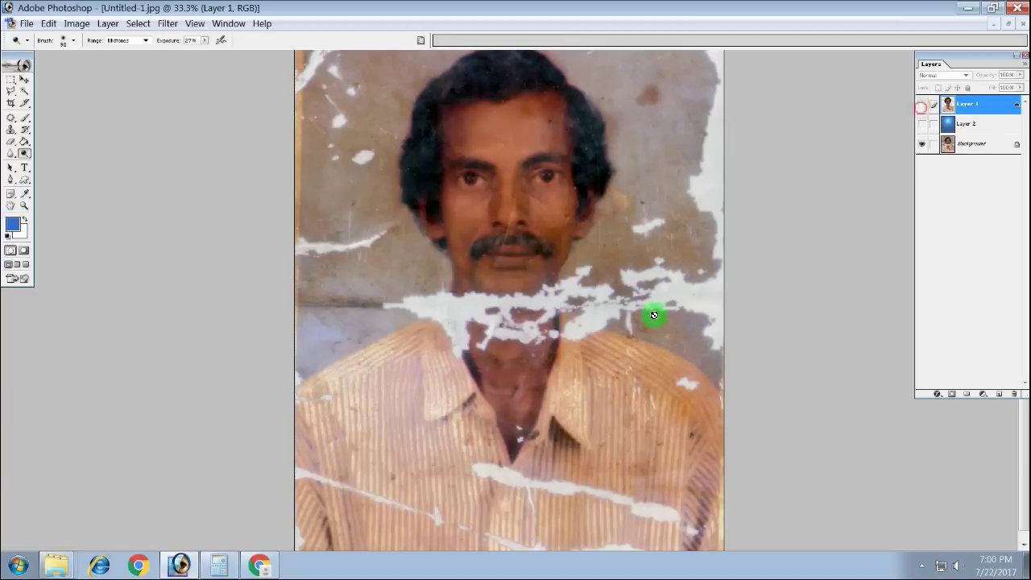
left_click(923, 106)
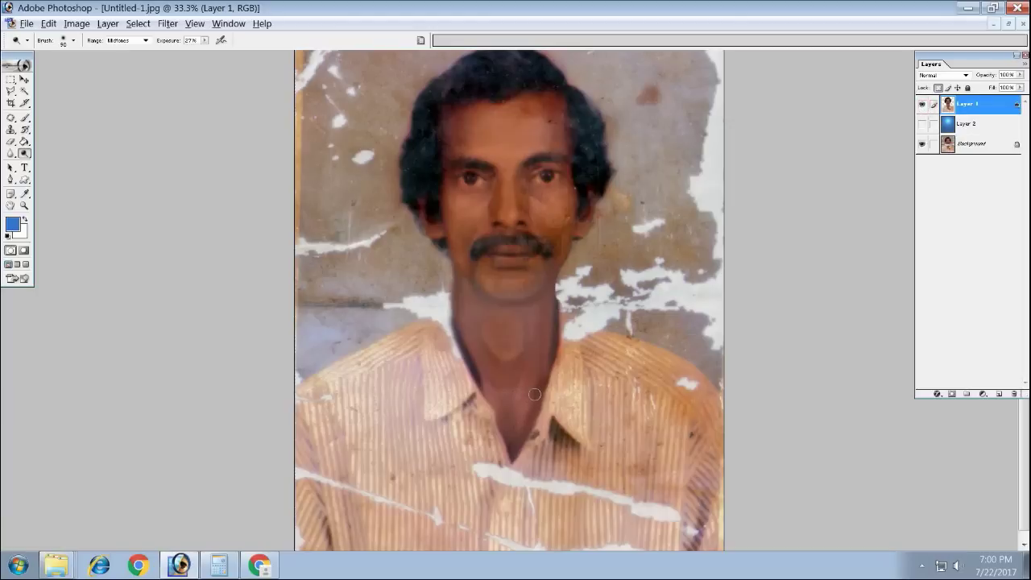
Re-zoom the view, select the Move tool and show the blue gradient layer behind the portrait
key("s")
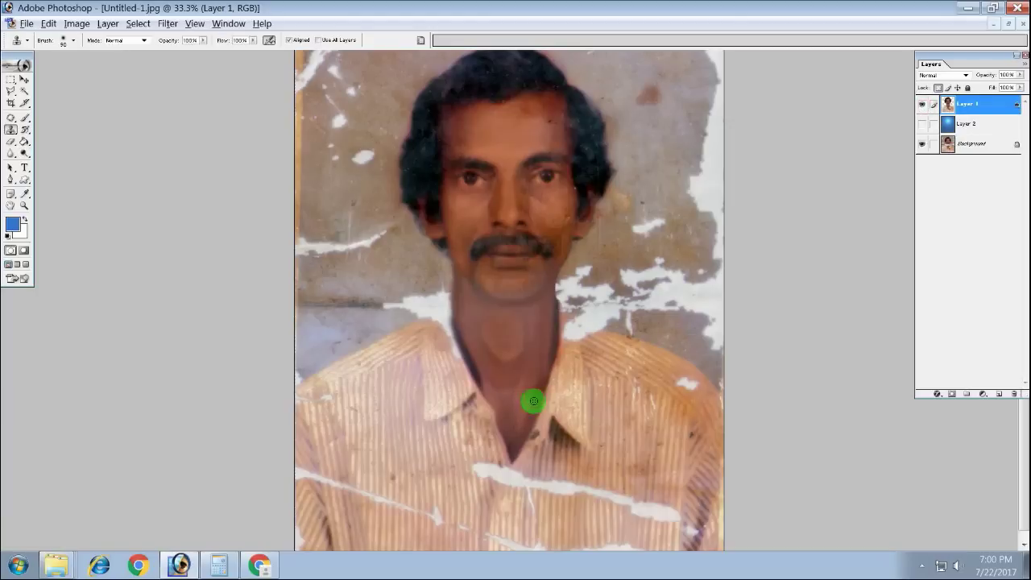
key("c")
key("ctrl+minus")
key("ctrl+minus")
key("ctrl+plus")
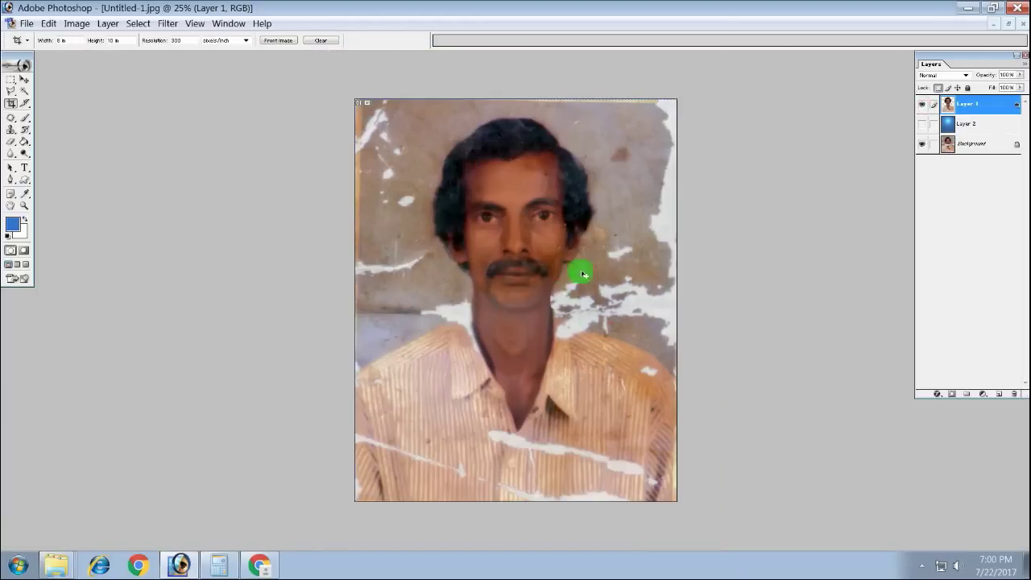
key("ctrl+plus")
key("v")
left_click(921, 123)
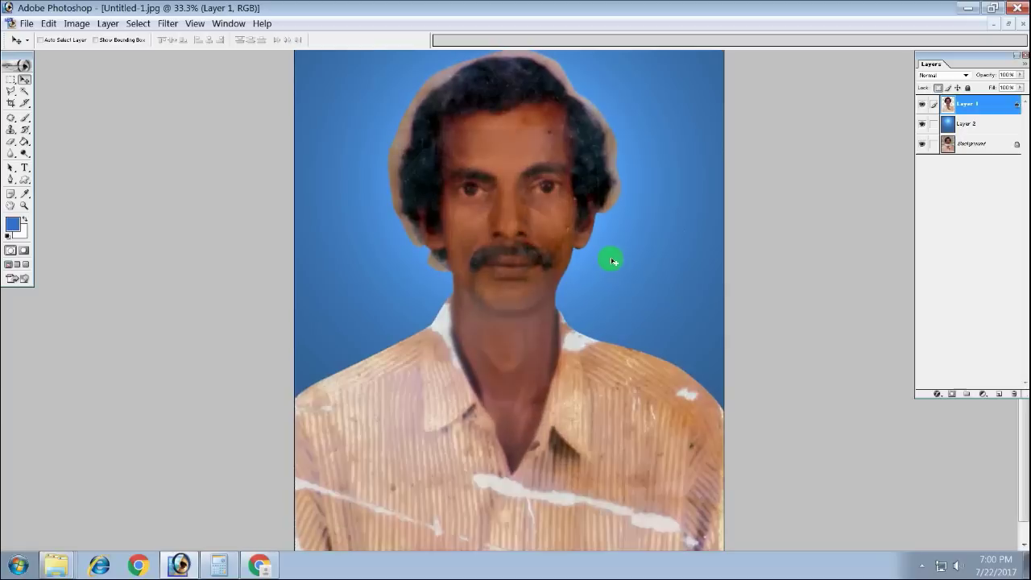
left_click(77, 24)
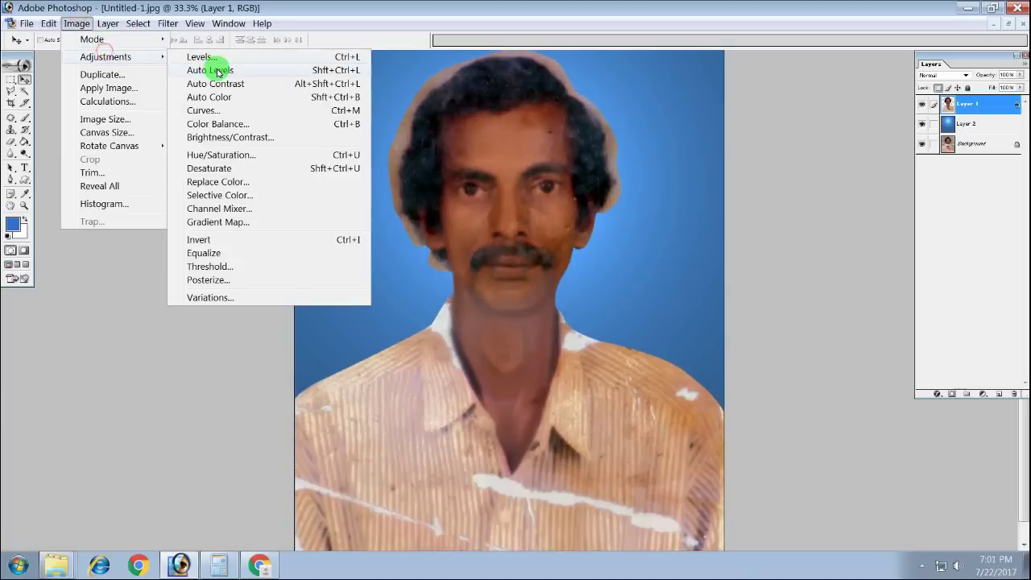
Apply Auto Levels to the photo and copy the selected head onto a new layer
mouse_move(106, 56)
left_click(217, 70)
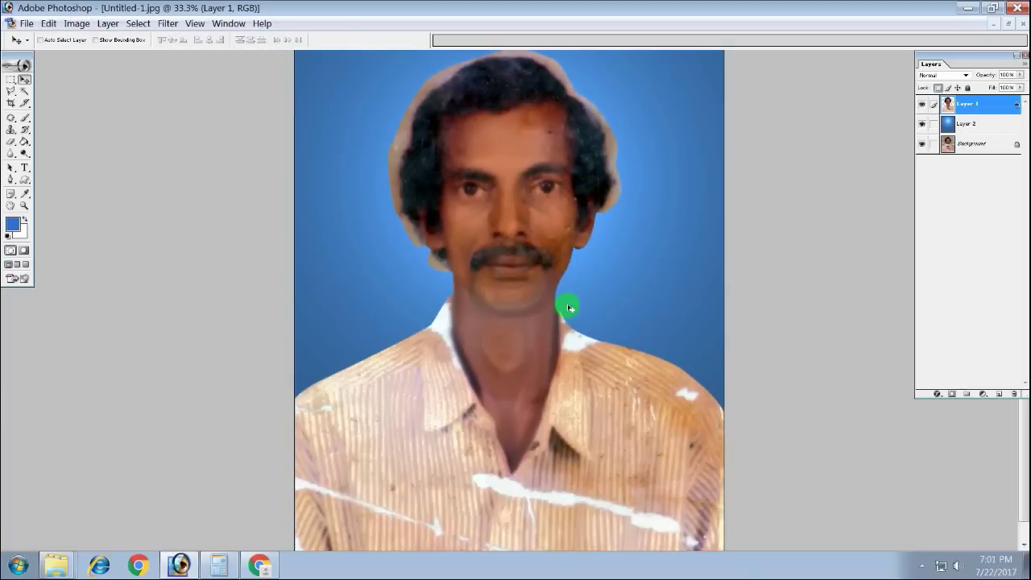
key("m")
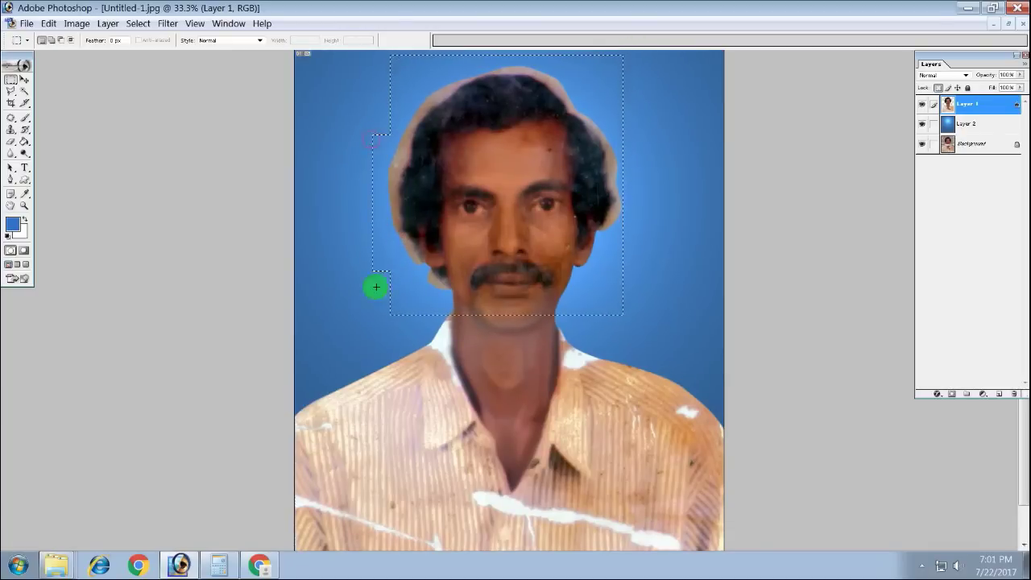
key("ctrl+j")
Set the head copy to Multiply, move it below Layer 1, and hide Layer 1
left_click(946, 75)
left_click(930, 100)
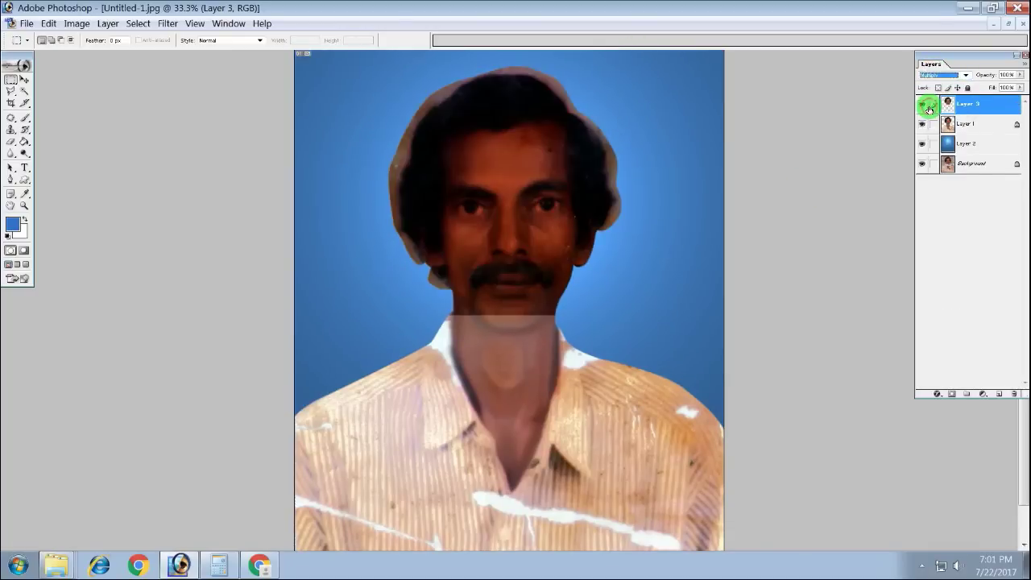
left_click_drag(930, 109, 961, 121)
left_click(922, 104)
Desaturate the face copy and brighten it with a Levels white-point sample on the face
left_click(108, 23)
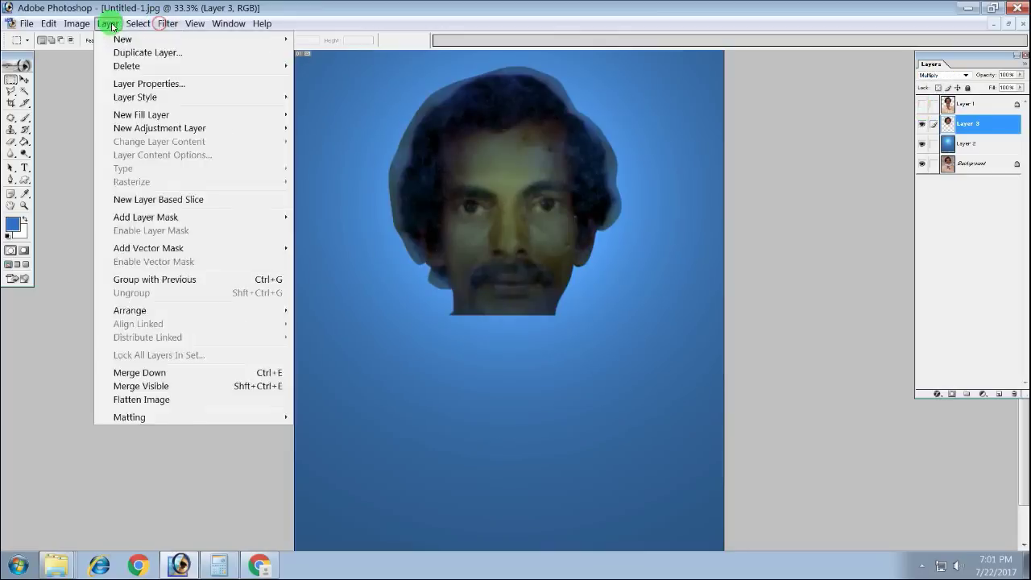
left_click(322, 166)
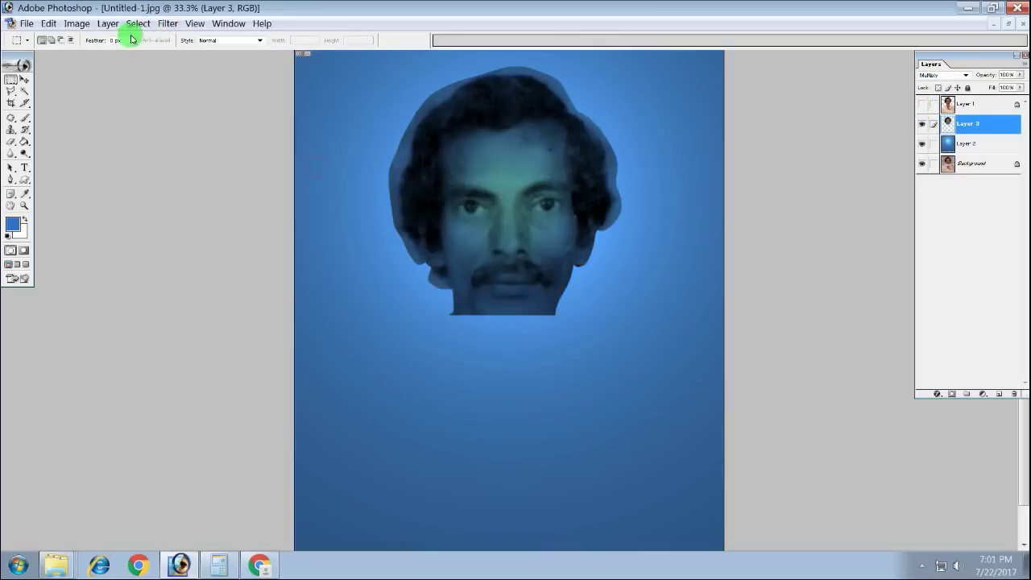
left_click(76, 23)
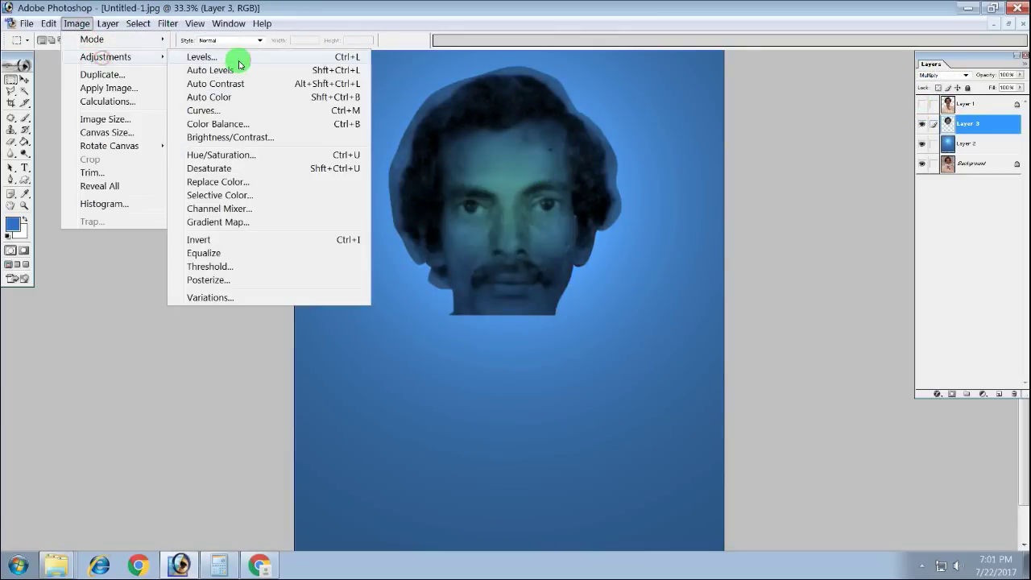
left_click(238, 64)
left_click(995, 194)
left_click(551, 87)
left_click(982, 102)
left_click(198, 39)
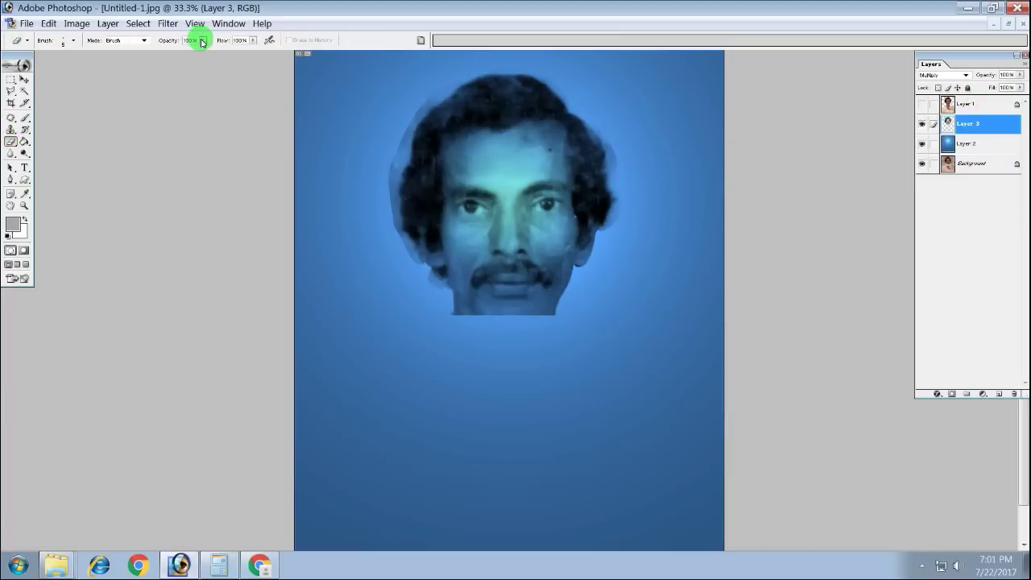
Erase the halo along the hair edges and jaw on Layer 3 with a 70 px soft eraser
right_click(597, 164)
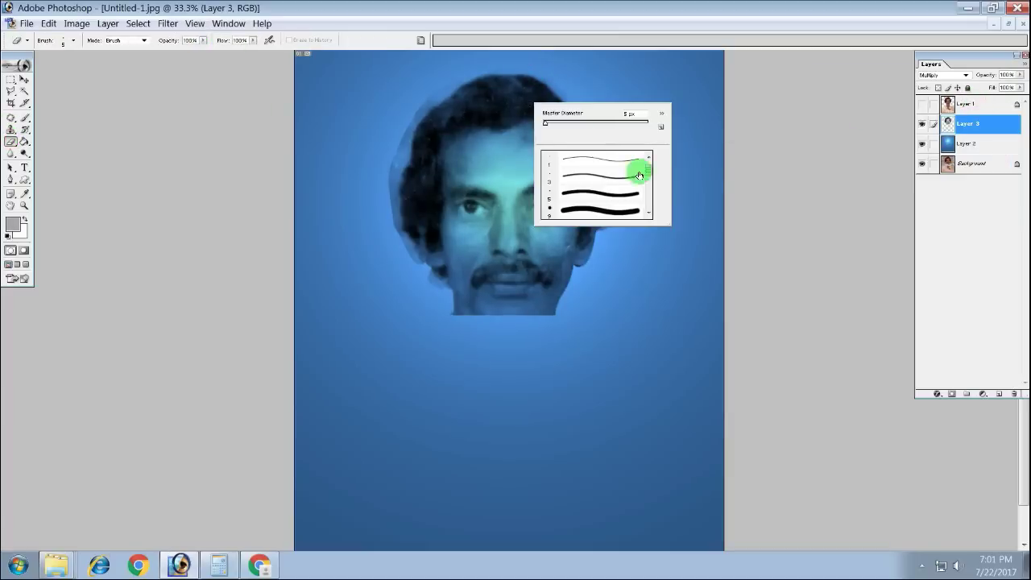
double_click(599, 166)
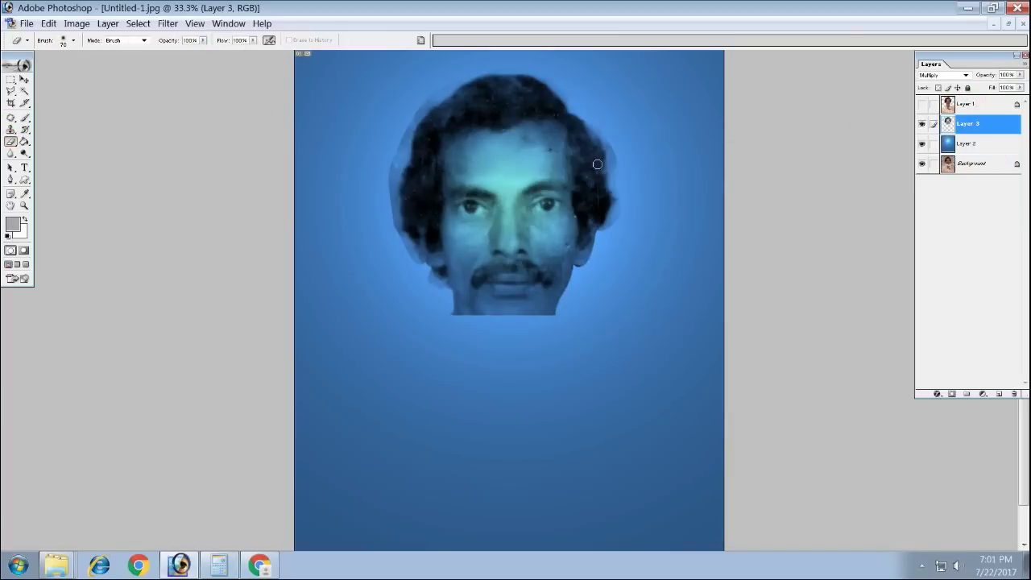
key("ctrl+plus")
scroll(511, 340, "up", 5)
mouse_move(709, 235)
left_mouse_down()
mouse_move(699, 241)
mouse_move(714, 291)
left_mouse_up()
left_click_drag(712, 359, 685, 422)
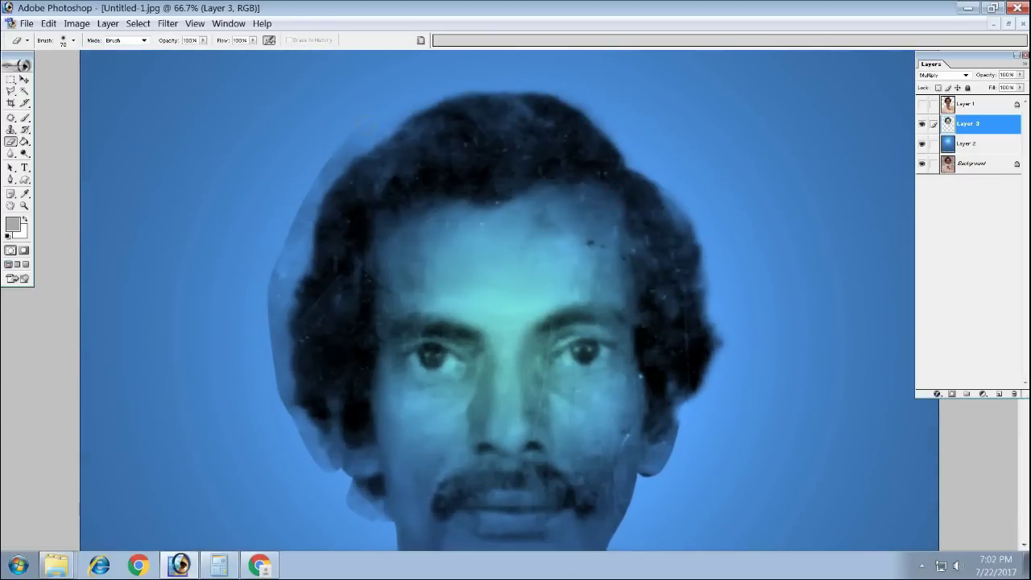
mouse_move(342, 155)
left_mouse_down()
mouse_move(304, 208)
mouse_move(279, 342)
mouse_move(299, 447)
mouse_move(327, 465)
left_mouse_up()
scroll(318, 478, "down", 3)
left_click_drag(355, 330, 356, 326)
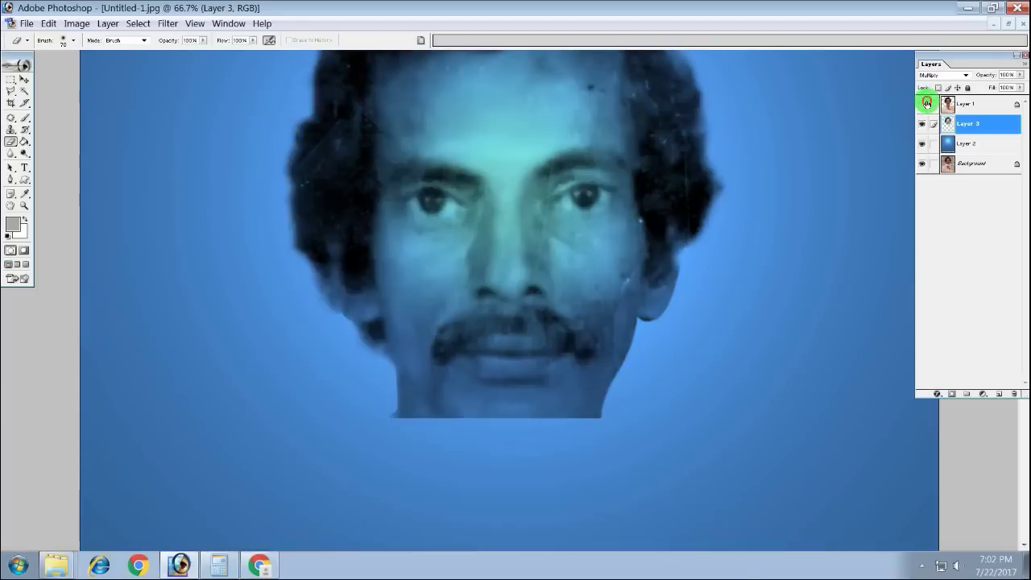
left_click(921, 104)
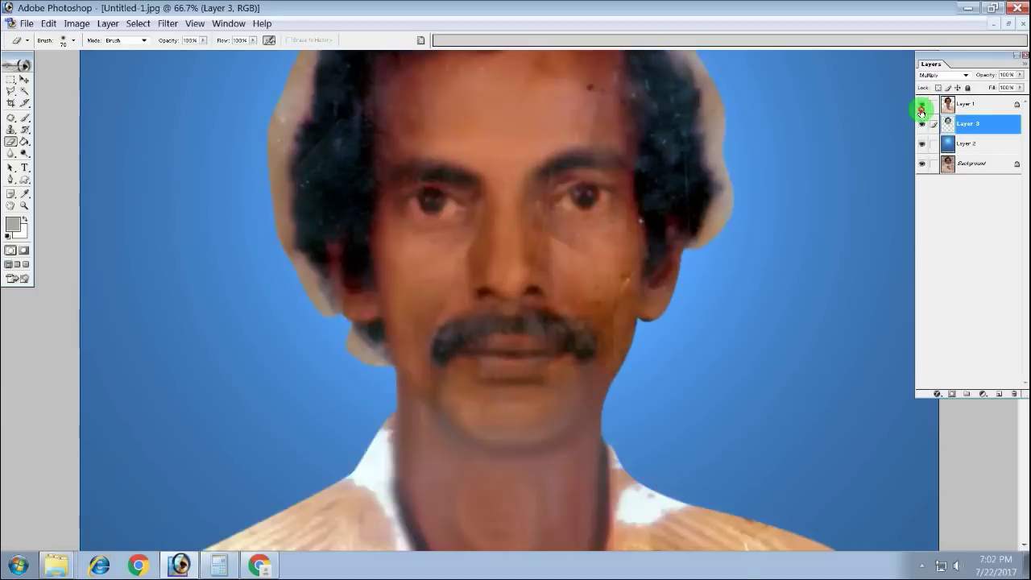
Copy a strip of clean skin to a new layer, flip it horizontally and place it on the cheek
left_click(922, 104)
key("m")
left_click(359, 320)
mouse_move(352, 313)
left_mouse_down()
mouse_move(418, 370)
mouse_move(621, 320)
mouse_move(639, 329)
left_mouse_up()
key("ctrl+j")
key("ctrl+t")
right_click(401, 330)
left_click(487, 471)
key("Return")
Make Layer 1 active, unlock its transparency, and erase the beige edges around the hair
left_click(922, 103)
right_click(685, 219)
left_click(705, 225)
key("e")
left_click(939, 88)
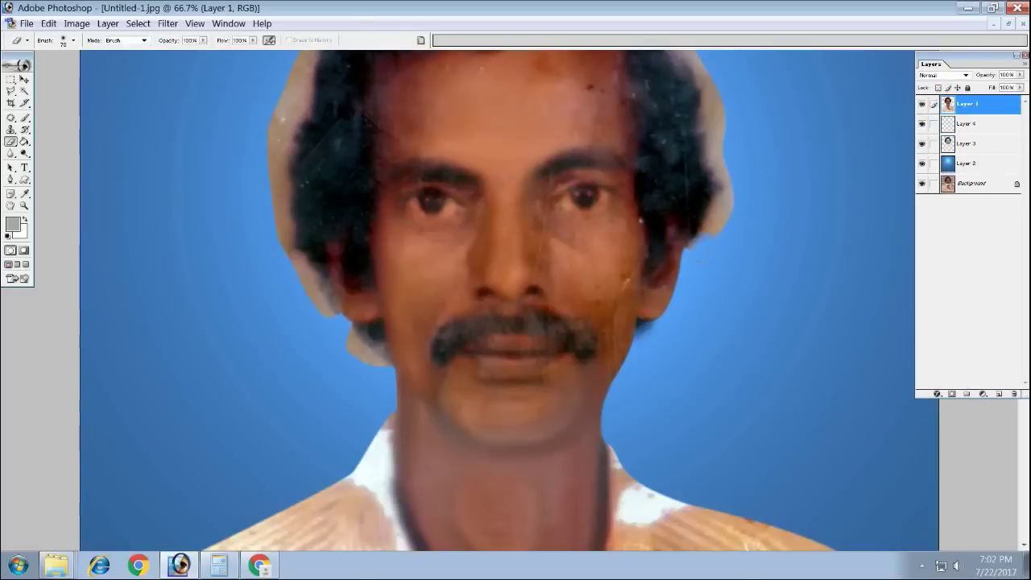
scroll(712, 193, "up", 3)
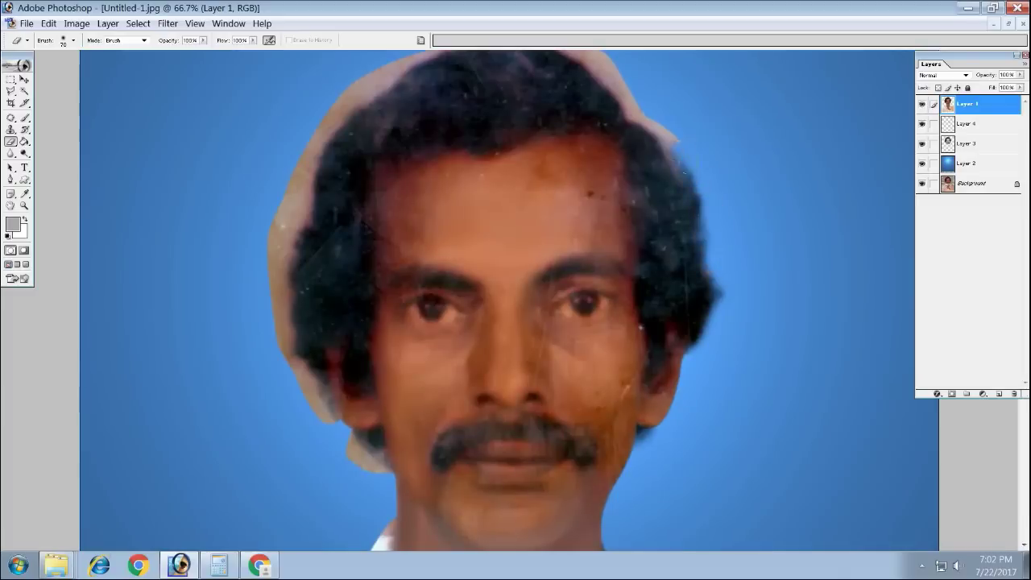
scroll(628, 109, "up", 1)
mouse_move(612, 121)
left_mouse_down()
mouse_move(379, 133)
mouse_move(316, 236)
left_mouse_up()
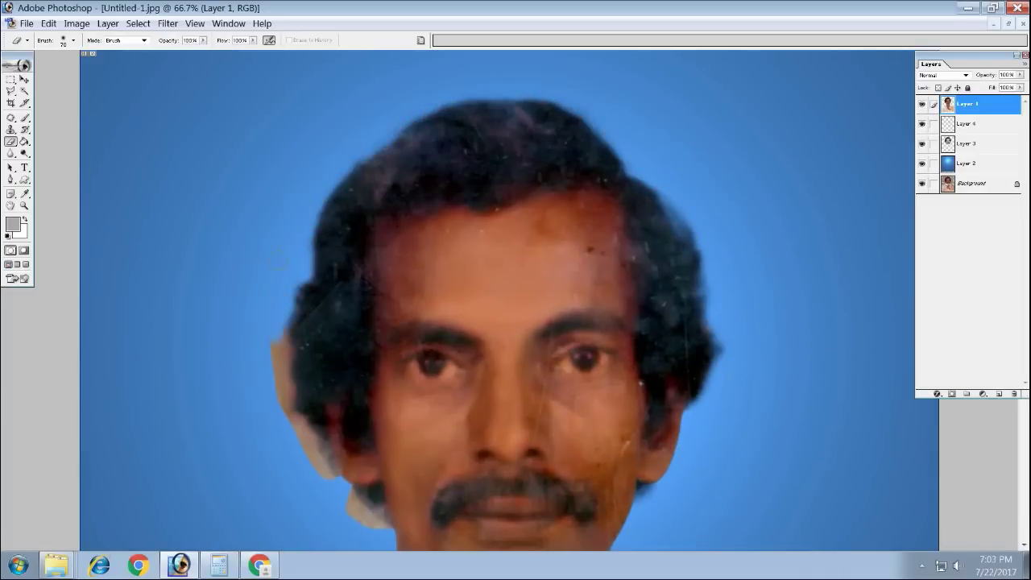
left_click_drag(278, 322, 297, 415)
key("ctrl+plus")
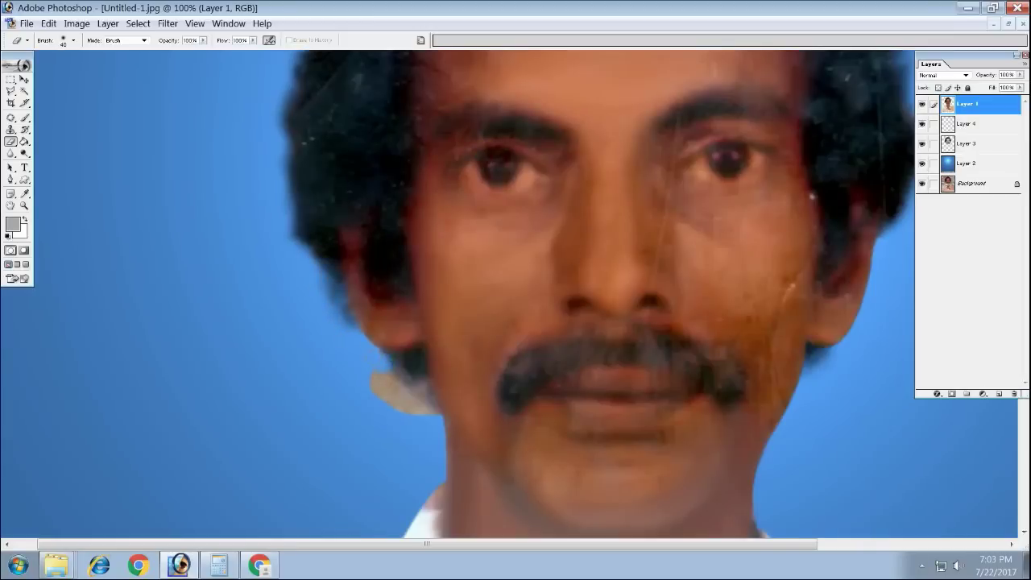
key("ctrl+minus")
key("ctrl+minus")
key("ctrl+minus")
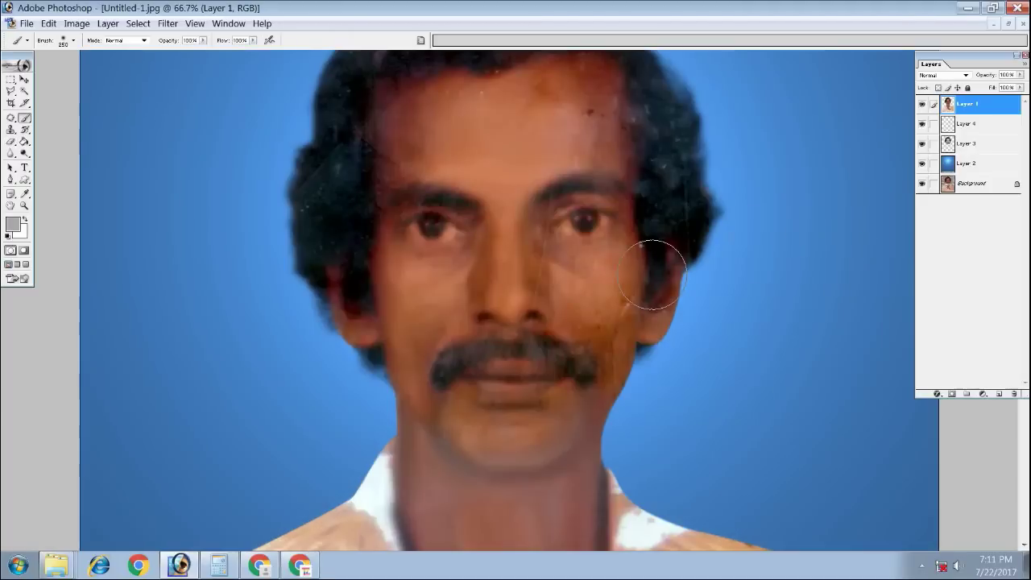
At 200% zoom, clone clean skin over blemishes on the nose bridge and beside the nose
left_click(626, 271, "alt")
key("ctrl+plus")
key("ctrl+plus")
left_click_drag(599, 331, 599, 344)
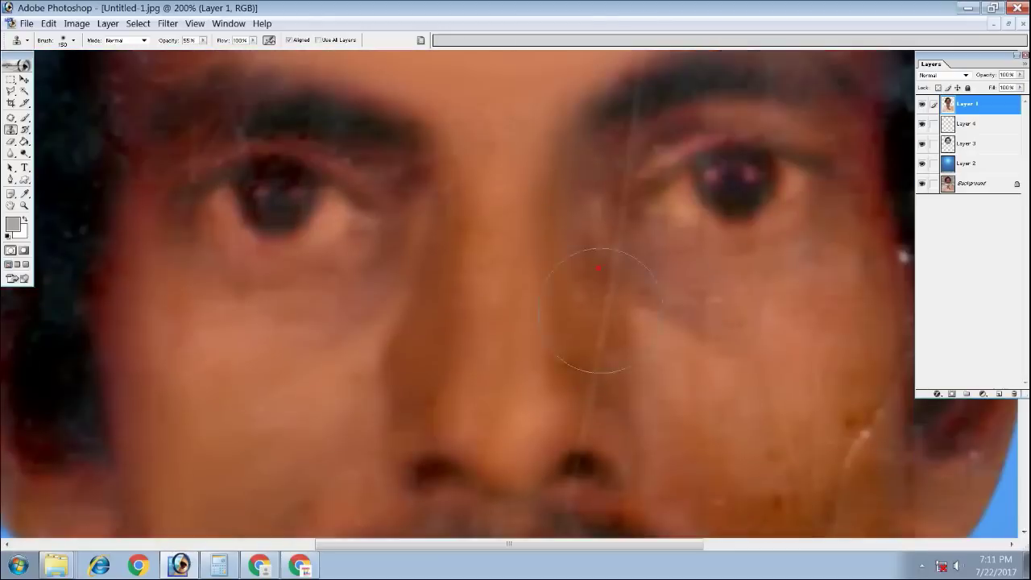
key("bracketleft")
key("bracketleft")
key("bracketleft")
left_click(594, 279)
left_click(617, 336)
left_click_drag(599, 411, 583, 293)
left_click(578, 312)
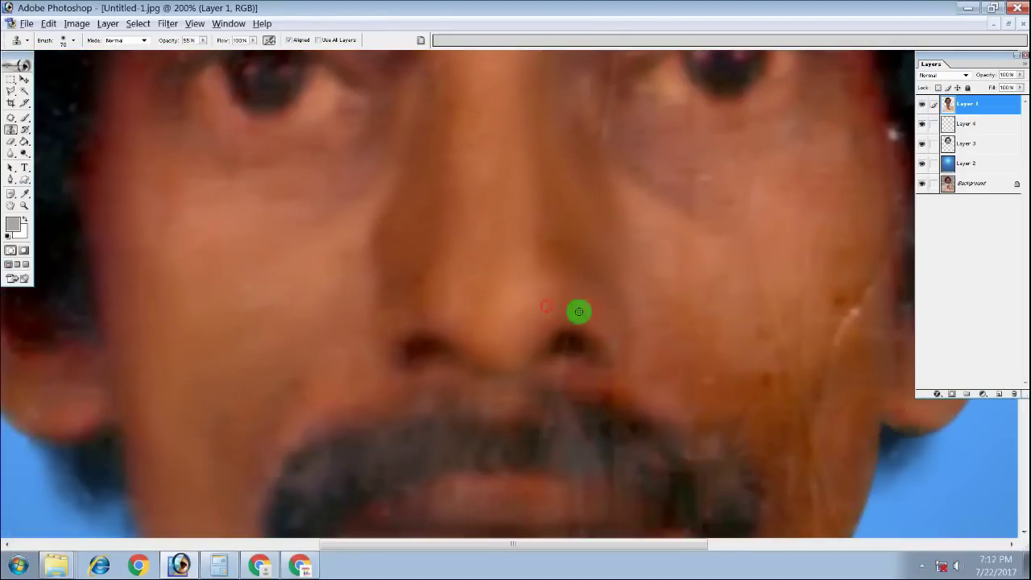
key("ctrl+minus")
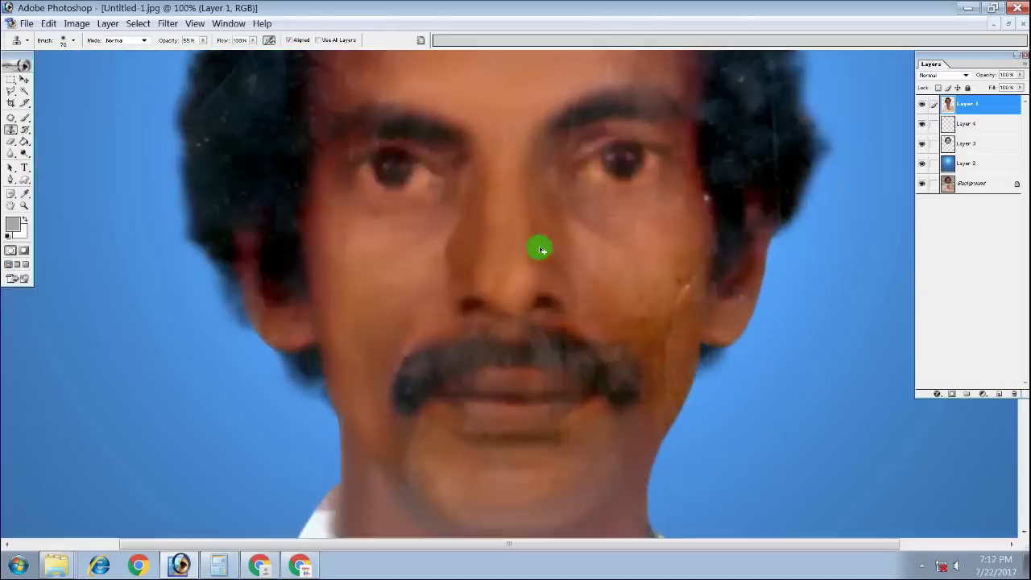
key("ctrl+plus")
Clone sampled skin over marks near the eyes, nose bridge and along the cheek
left_click_drag(543, 193, 589, 389)
left_click(563, 328)
left_click(586, 256)
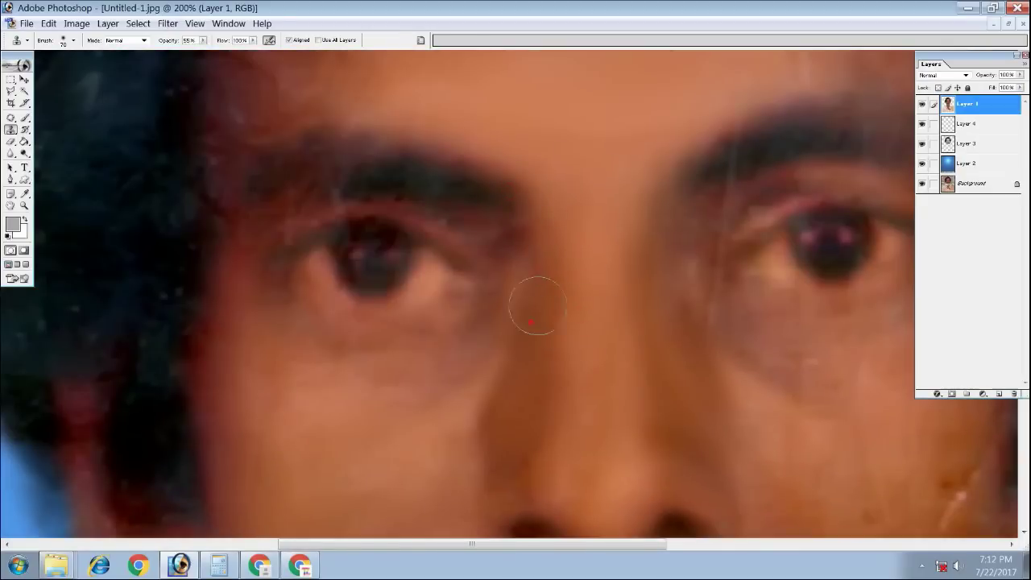
left_click_drag(467, 234, 585, 295)
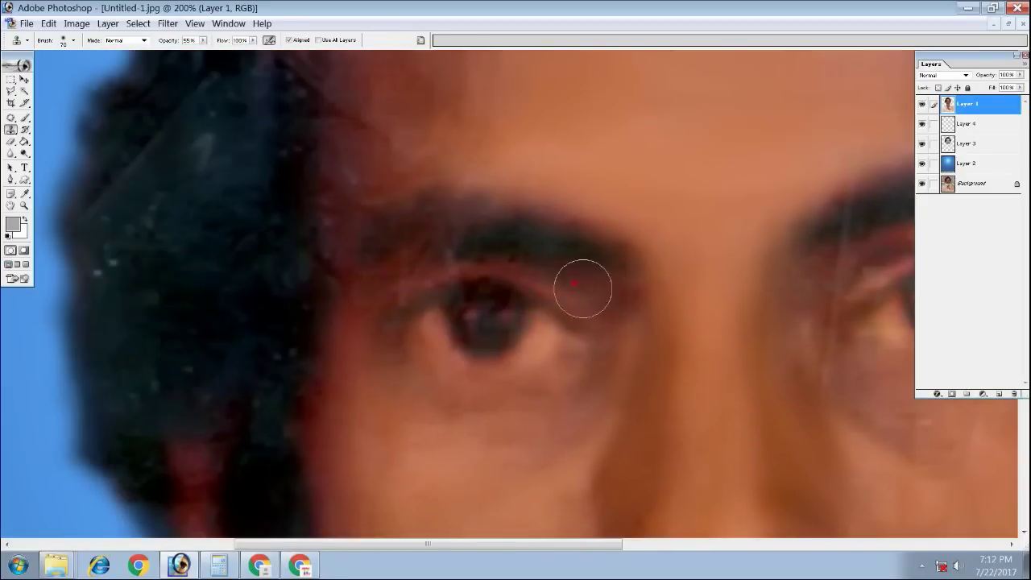
mouse_move(592, 380)
left_mouse_down()
mouse_move(575, 339)
mouse_move(580, 207)
left_mouse_up()
left_click_drag(676, 203, 600, 241)
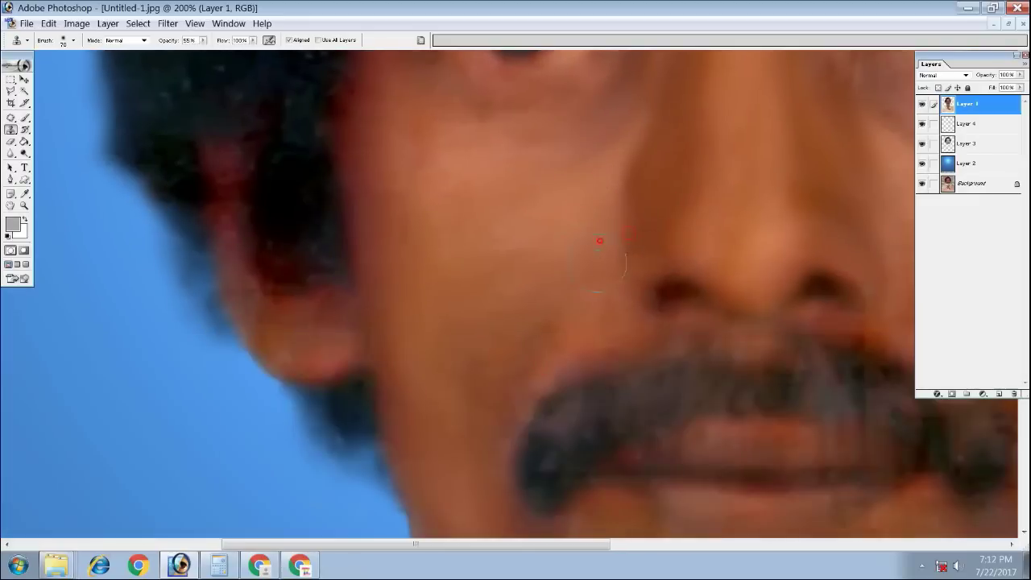
mouse_move(539, 326)
left_mouse_down()
mouse_move(580, 313)
mouse_move(587, 296)
mouse_move(564, 334)
left_mouse_up()
mouse_move(495, 414)
left_mouse_down()
mouse_move(490, 357)
mouse_move(533, 343)
left_mouse_up()
Hide Layers 1–4 to show only the original damaged Background for comparison
key("ctrl+minus")
key("ctrl+minus")
key("ctrl+minus")
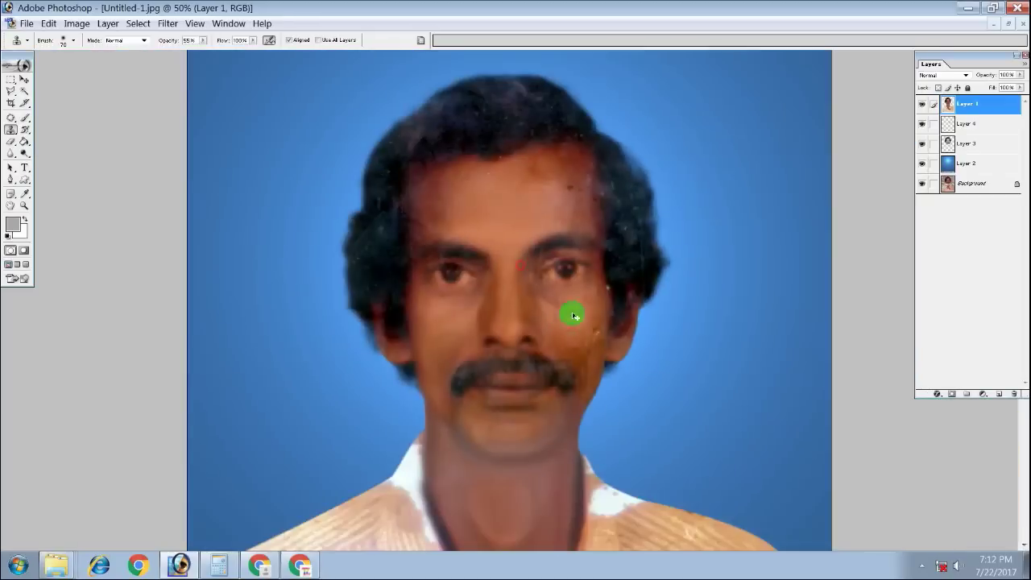
key("ctrl+minus")
left_click_drag(921, 163, 922, 123)
left_click(921, 111)
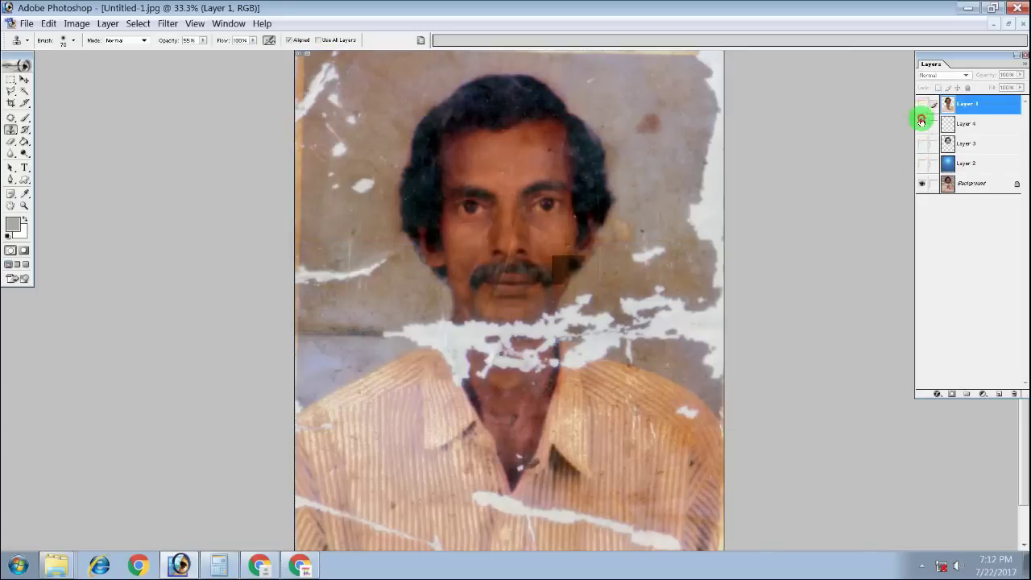
Clone over forehead spots and the patchy hair along the left temple
left_click(921, 110)
left_click(920, 111)
key("ctrl+plus")
key("ctrl+plus")
left_click(922, 163)
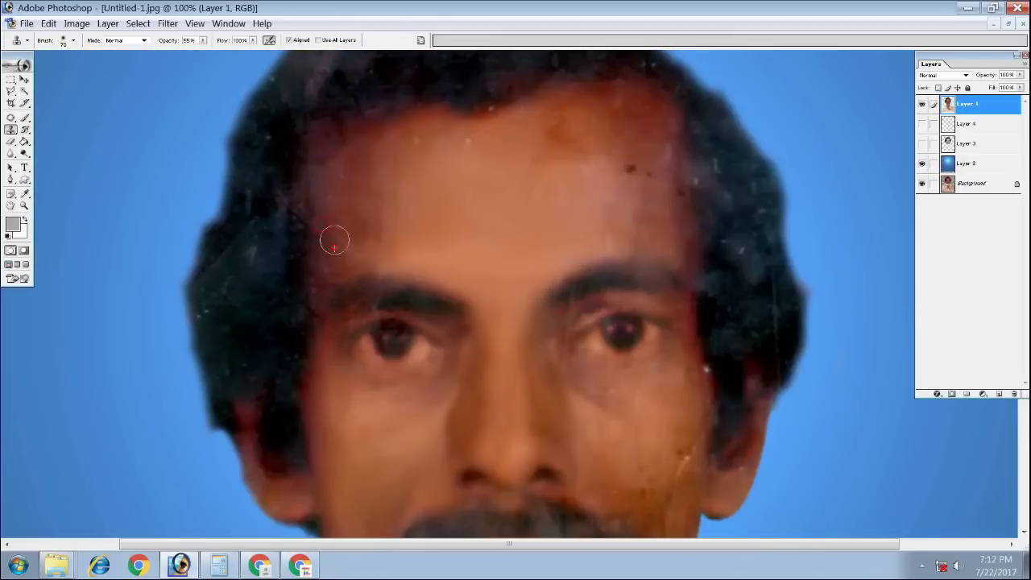
mouse_move(346, 246)
left_mouse_down()
mouse_move(356, 217)
mouse_move(363, 220)
mouse_move(363, 172)
mouse_move(362, 265)
mouse_move(329, 352)
mouse_move(333, 301)
left_mouse_up()
left_click(332, 214)
left_click(311, 305)
left_click(327, 418)
left_click_drag(314, 409, 329, 292)
left_click(339, 378)
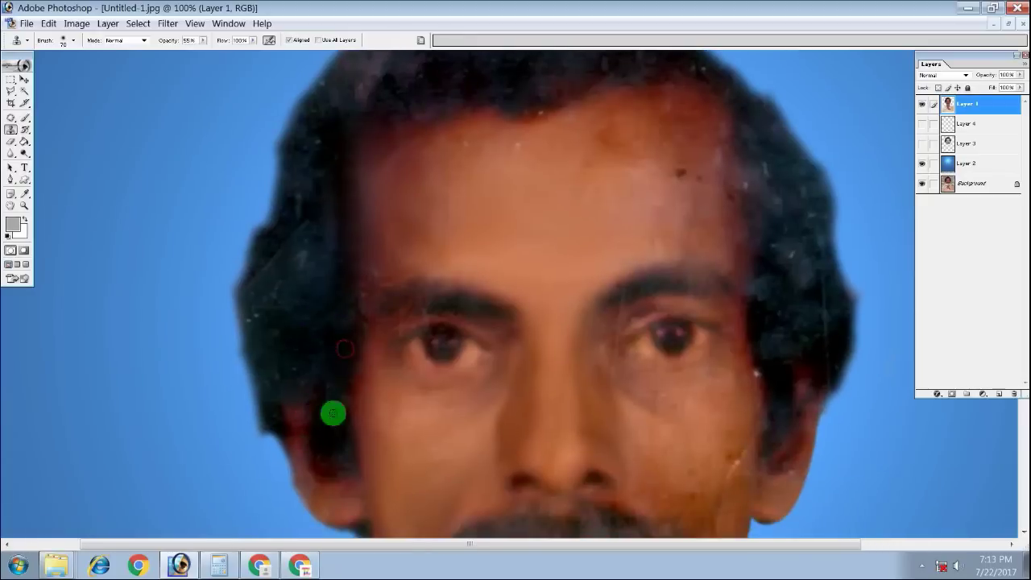
left_click(299, 375)
left_click(253, 324)
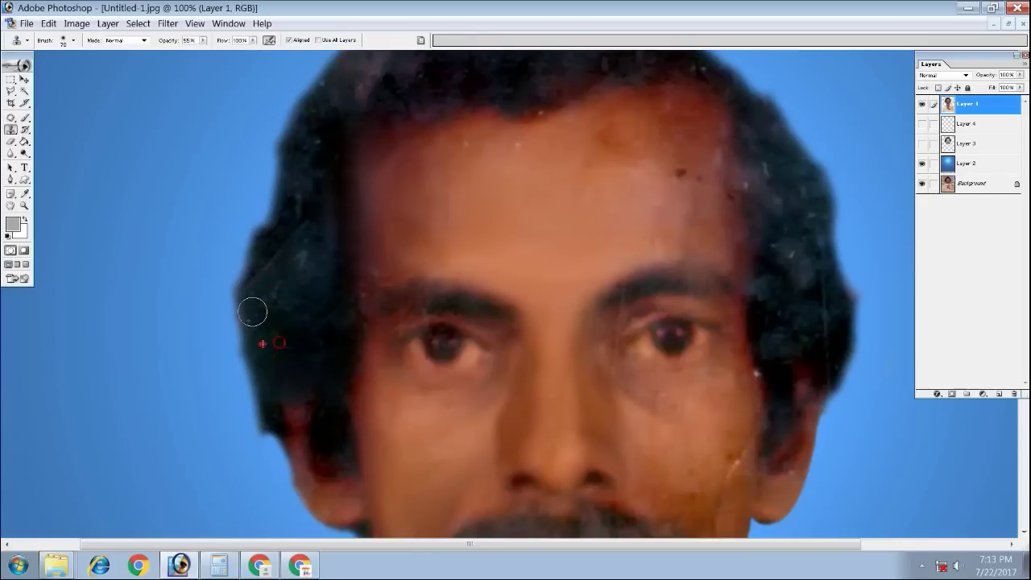
mouse_move(331, 223)
left_mouse_down()
mouse_move(296, 256)
mouse_move(269, 261)
mouse_move(260, 281)
left_mouse_up()
left_click(280, 247)
With the brush enlarged to 90, cover hair specks and smooth the forehead below the hairline
mouse_move(280, 248)
left_mouse_down()
mouse_move(329, 247)
mouse_move(441, 281)
mouse_move(421, 326)
left_mouse_up()
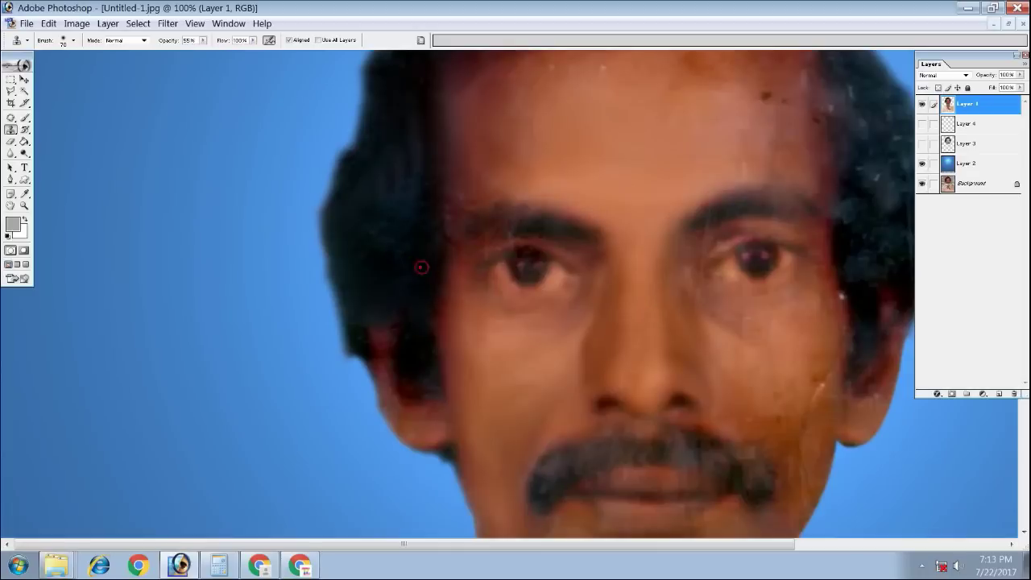
scroll(428, 323, "up", 3)
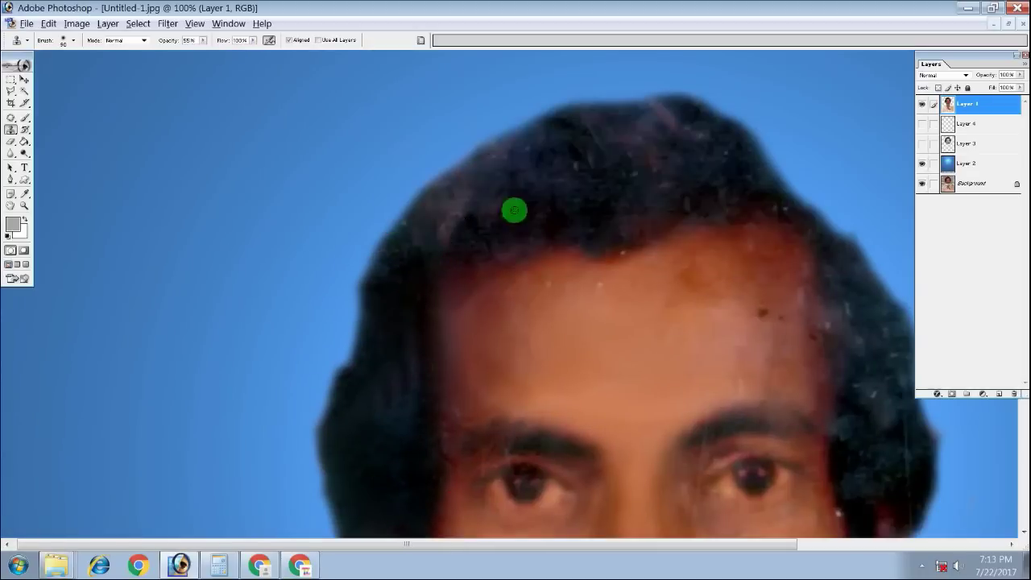
key("bracketright")
key("bracketright")
left_click(476, 191)
left_click(933, 87)
left_click(462, 218)
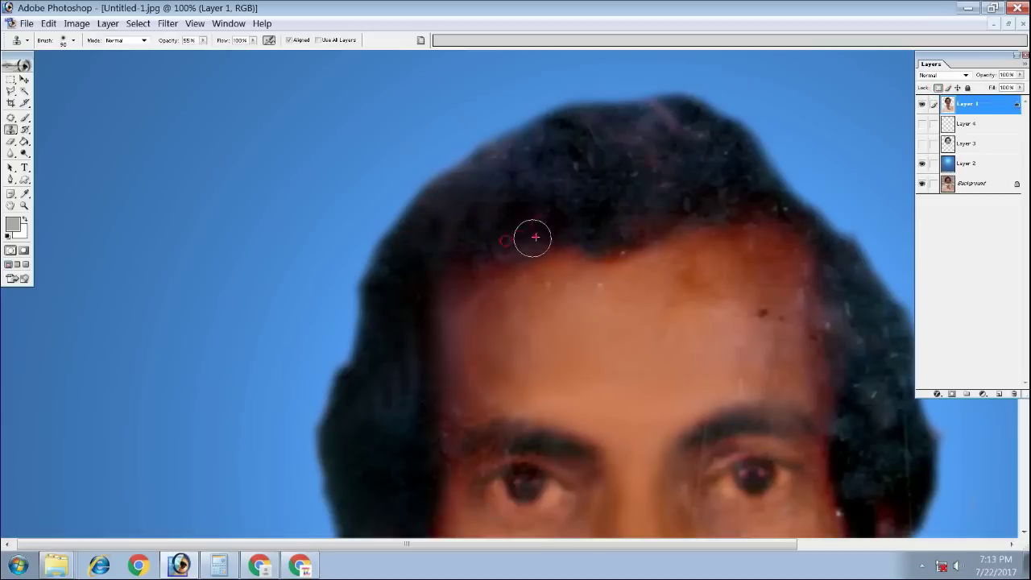
left_click(519, 270)
left_click_drag(519, 270, 543, 293)
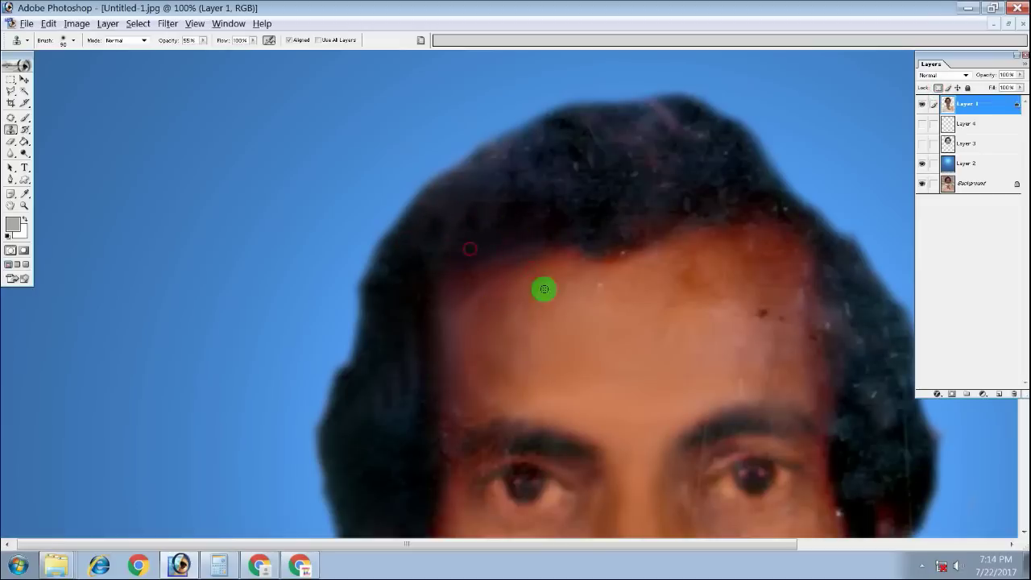
left_click(580, 296)
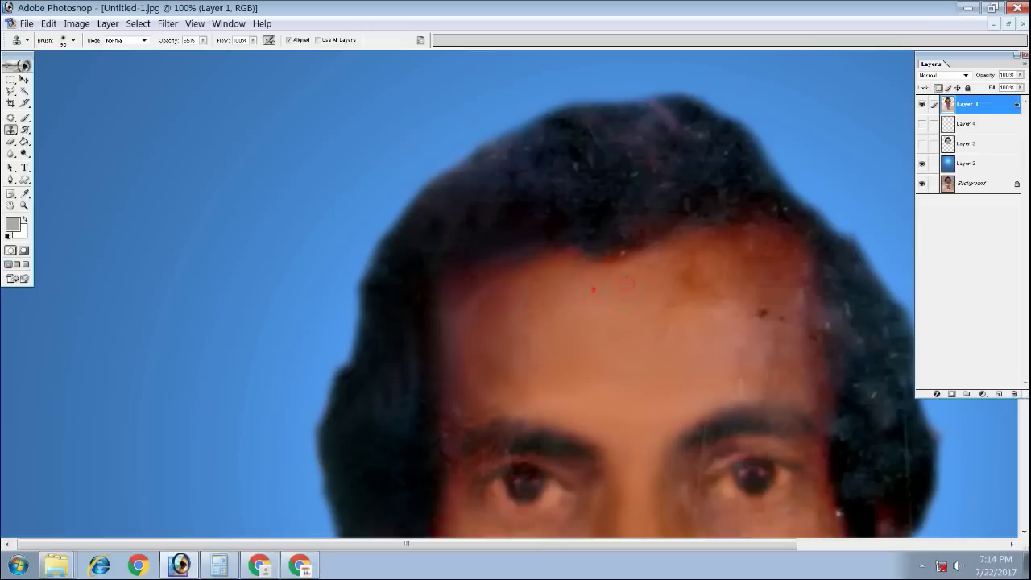
Paint over the specks across the top and right side of the hair
left_click_drag(621, 223, 605, 256)
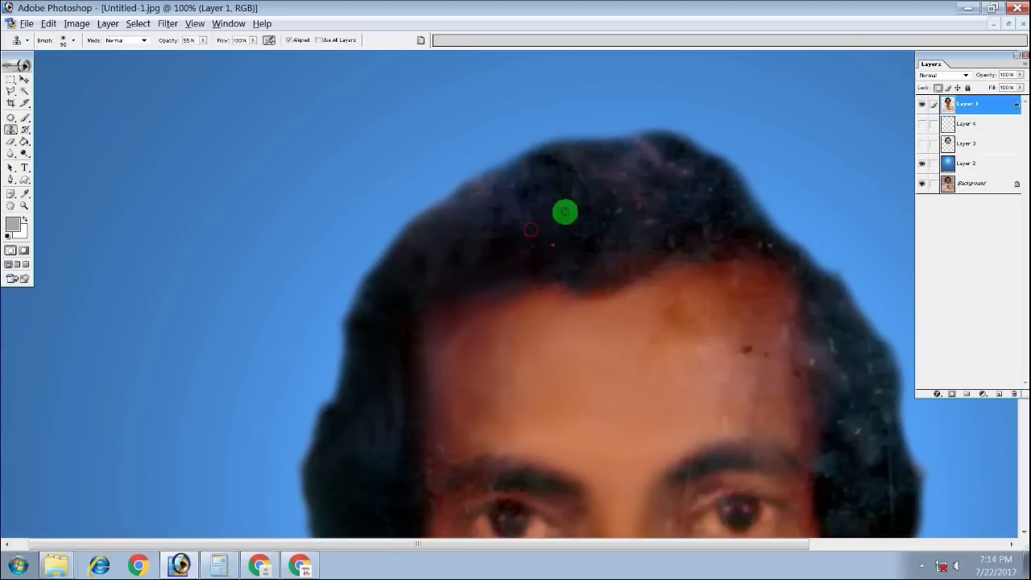
mouse_move(514, 230)
left_mouse_down()
mouse_move(524, 199)
mouse_move(488, 195)
left_mouse_up()
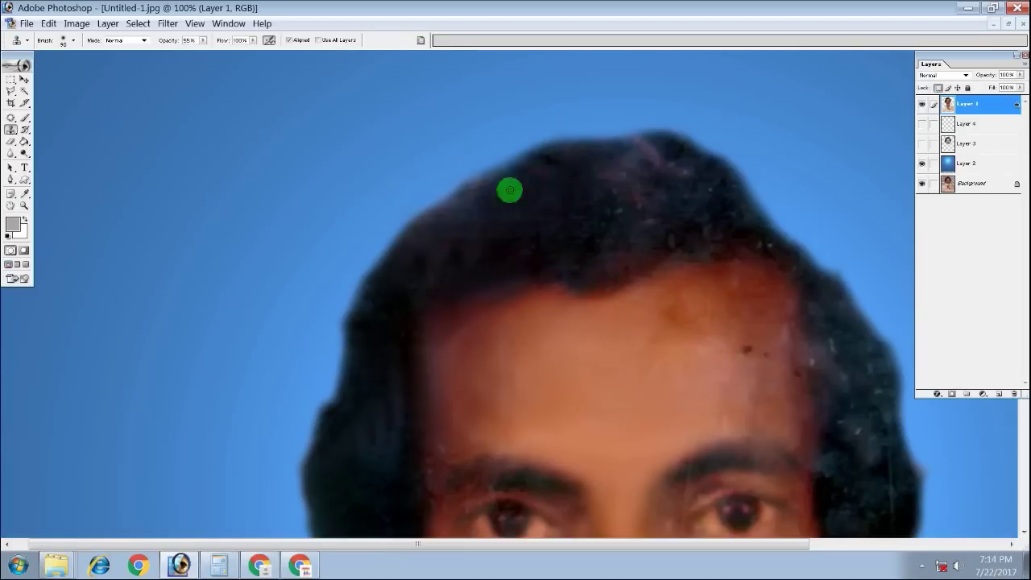
left_click_drag(531, 221, 571, 192)
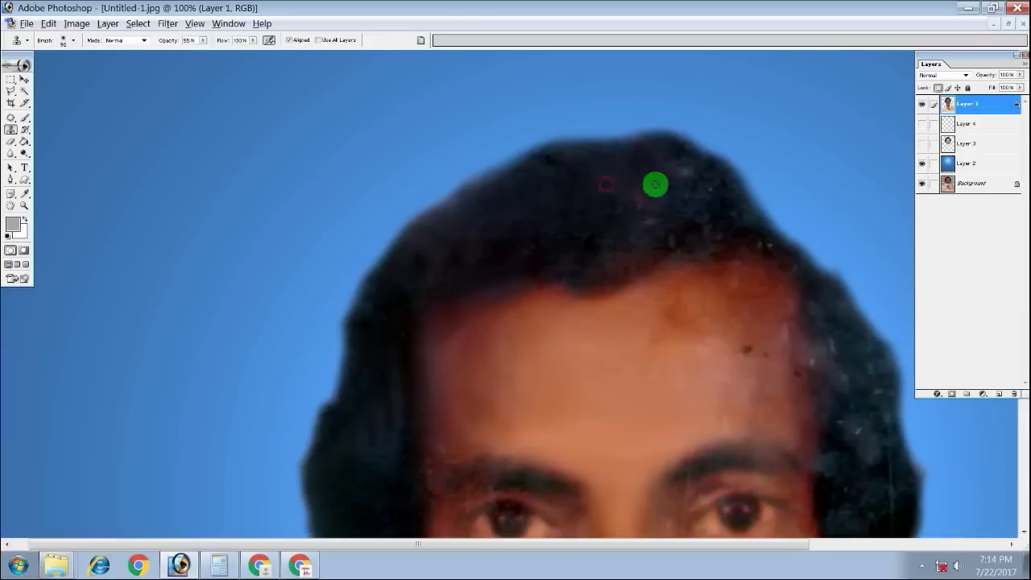
mouse_move(635, 194)
left_mouse_down()
mouse_move(617, 204)
mouse_move(658, 218)
mouse_move(665, 189)
mouse_move(715, 180)
left_mouse_up()
left_click_drag(674, 233, 617, 239)
left_click(741, 230)
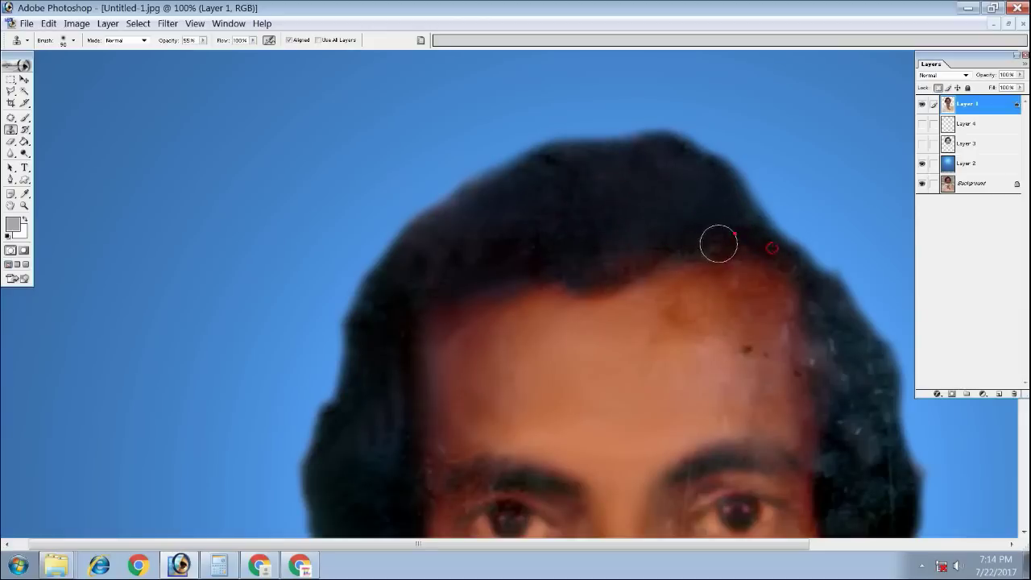
Clean the hair right of the forehead, the upper-right hairline and a forehead blemish
scroll(741, 231, "down", 3)
left_click(749, 231)
left_click(743, 205)
left_click_drag(742, 205, 760, 260)
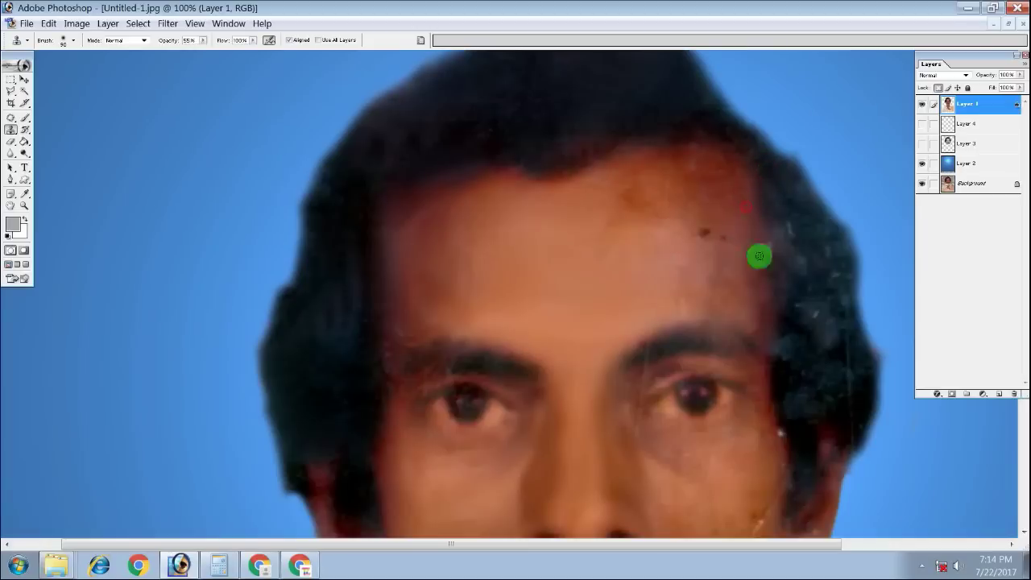
left_click(732, 154)
mouse_move(750, 218)
left_mouse_down()
mouse_move(745, 169)
mouse_move(687, 170)
mouse_move(701, 195)
left_mouse_up()
left_click(611, 162)
mouse_move(611, 163)
left_mouse_down()
mouse_move(662, 211)
mouse_move(603, 191)
left_mouse_up()
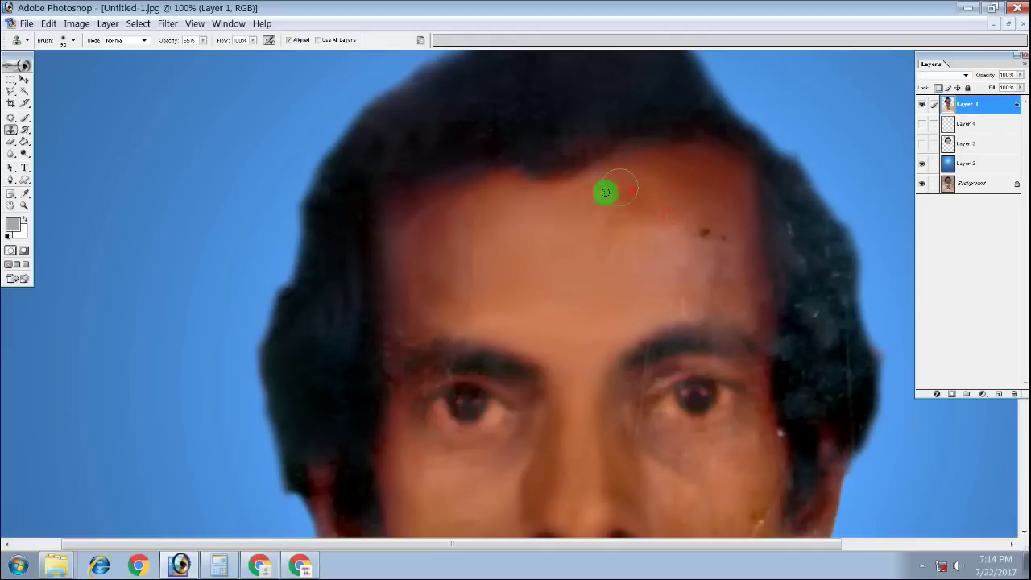
mouse_move(713, 237)
left_mouse_down()
mouse_move(668, 140)
mouse_move(725, 195)
mouse_move(634, 155)
left_mouse_up()
left_click(681, 172)
left_click_drag(653, 203, 618, 200)
Show Layers 3 and 4 again and smooth the left eyebrow at 200% zoom
key("ctrl+minus")
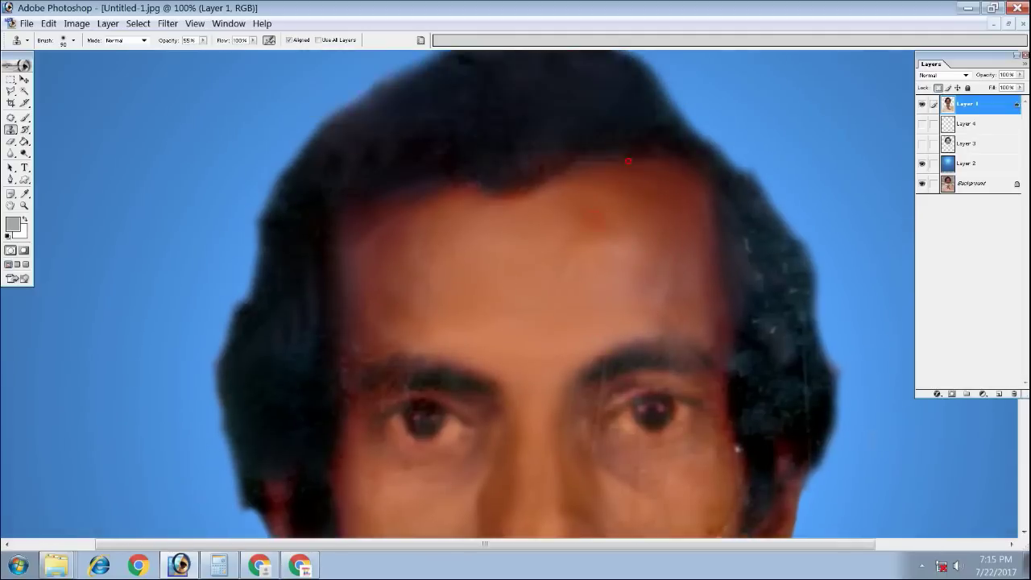
key("ctrl+minus")
key("ctrl+minus")
key("ctrl+minus")
key("ctrl+minus")
key("ctrl+plus")
key("ctrl+plus")
key("ctrl+plus")
left_click(922, 144)
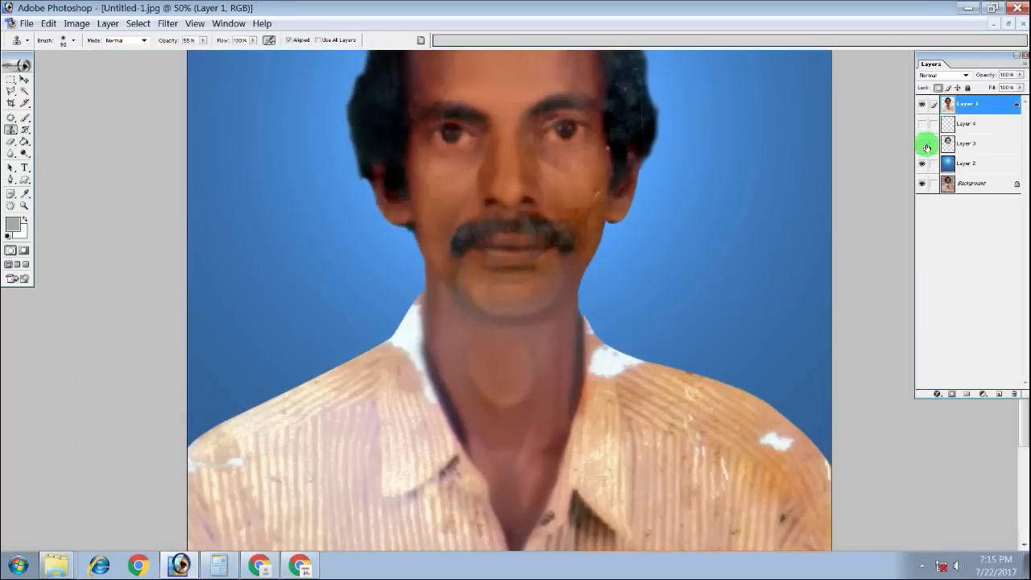
key("ctrl+plus")
key("ctrl+plus")
left_click(439, 236)
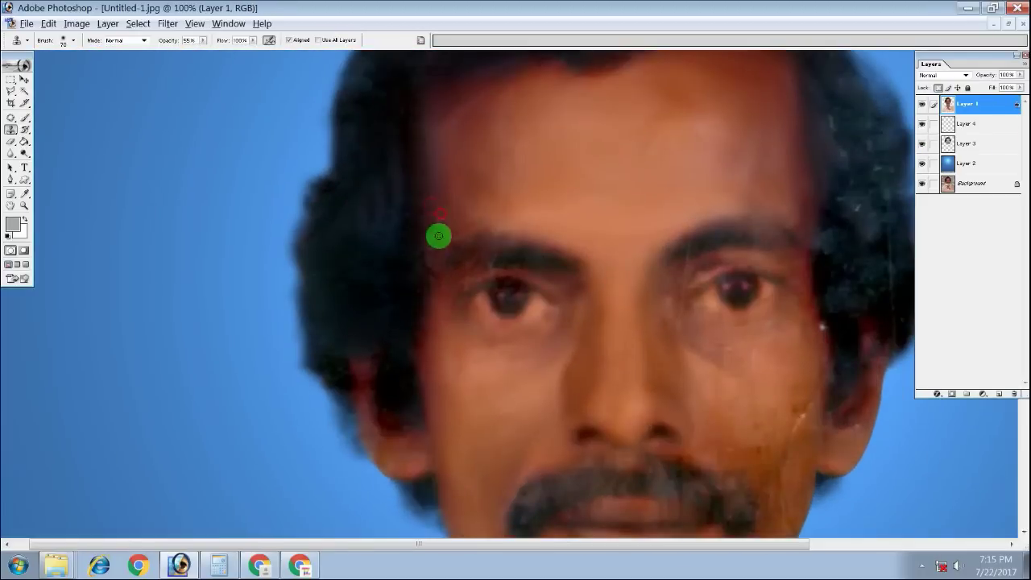
left_click(430, 266)
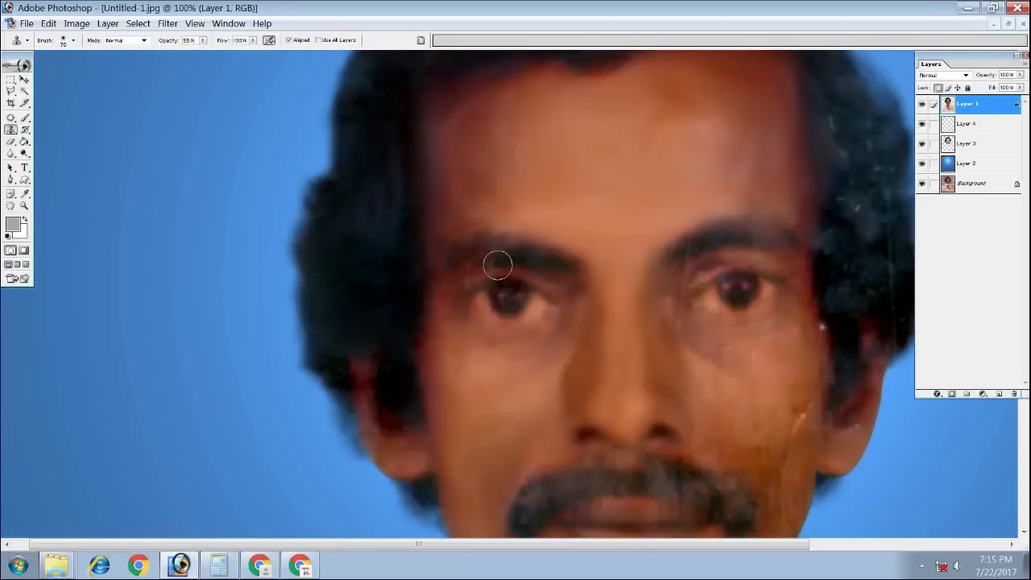
key("ctrl+plus")
left_click_drag(495, 230, 551, 239)
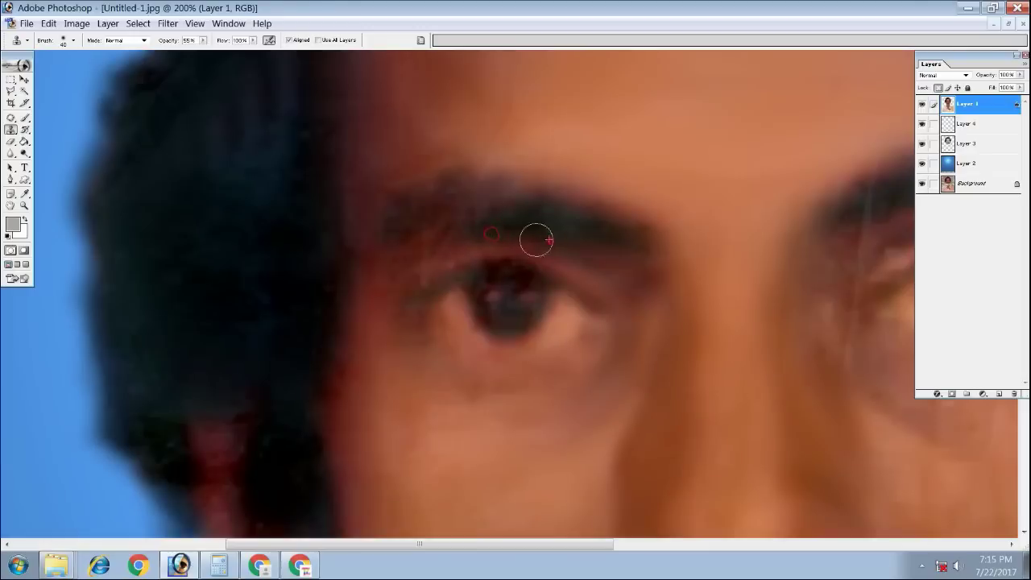
left_click(419, 230)
left_click(444, 207)
Smooth the skin and bag under the left eye at 200% zoom
key("ctrl+minus")
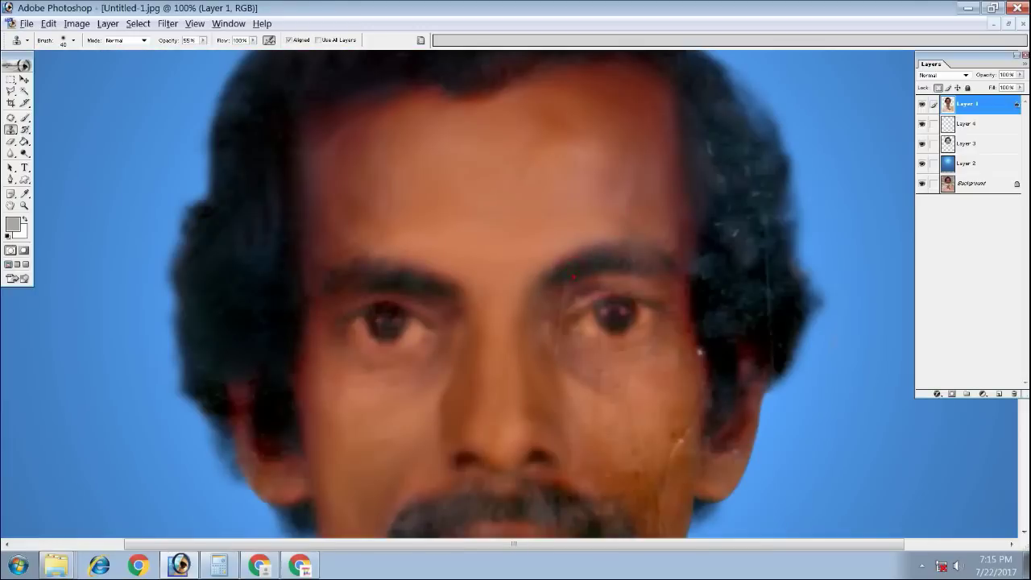
left_click_drag(554, 293, 561, 174)
key("ctrl+plus")
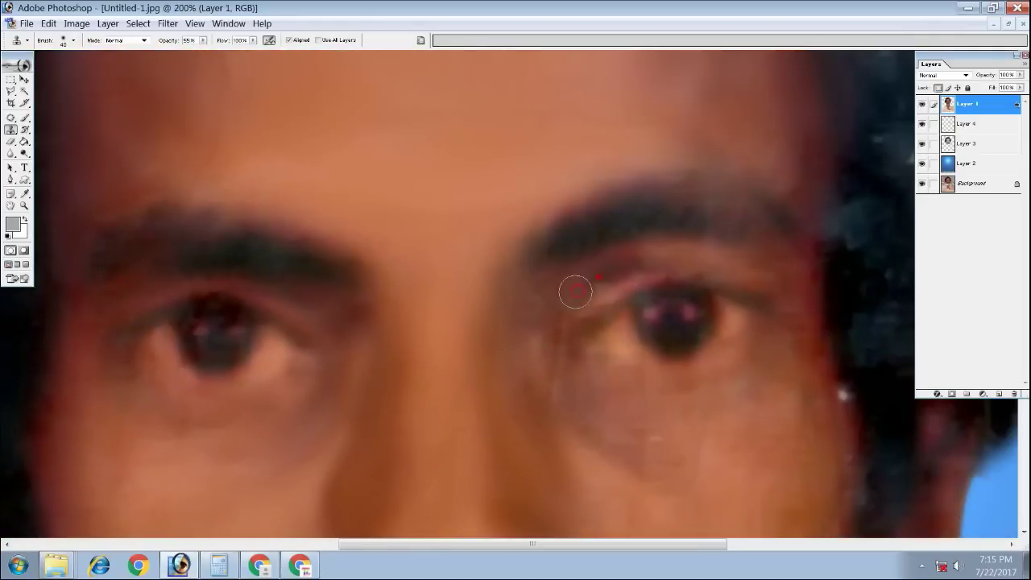
left_click_drag(567, 328, 564, 241)
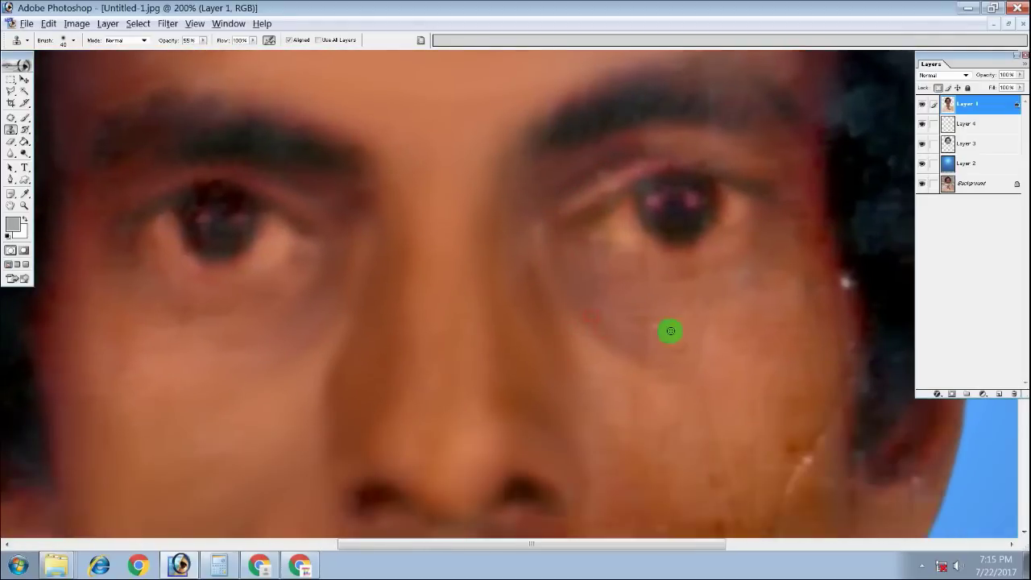
key("ctrl+minus")
key("ctrl+minus")
key("ctrl+minus")
key("ctrl+plus")
key("ctrl+plus")
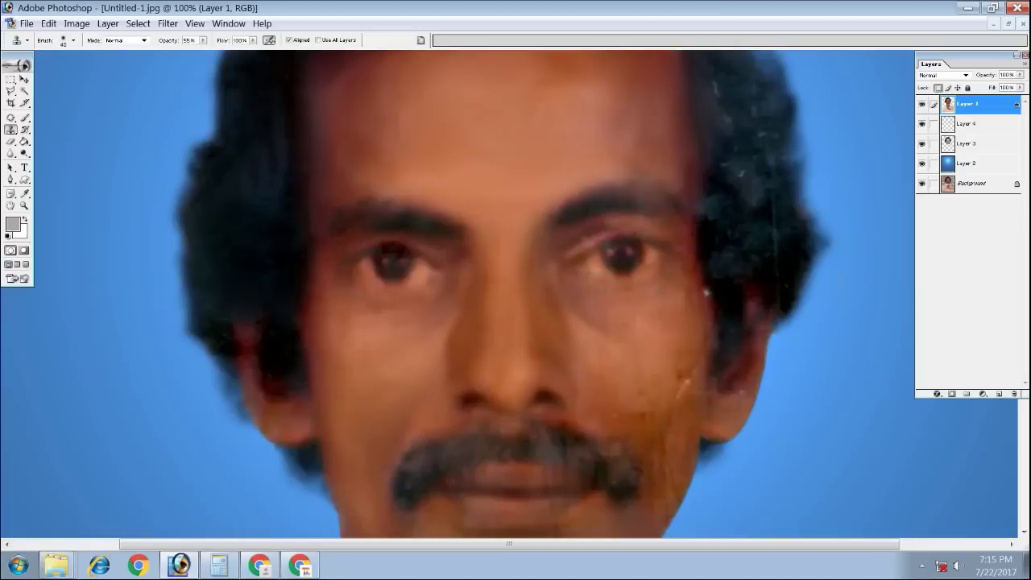
key("ctrl+plus")
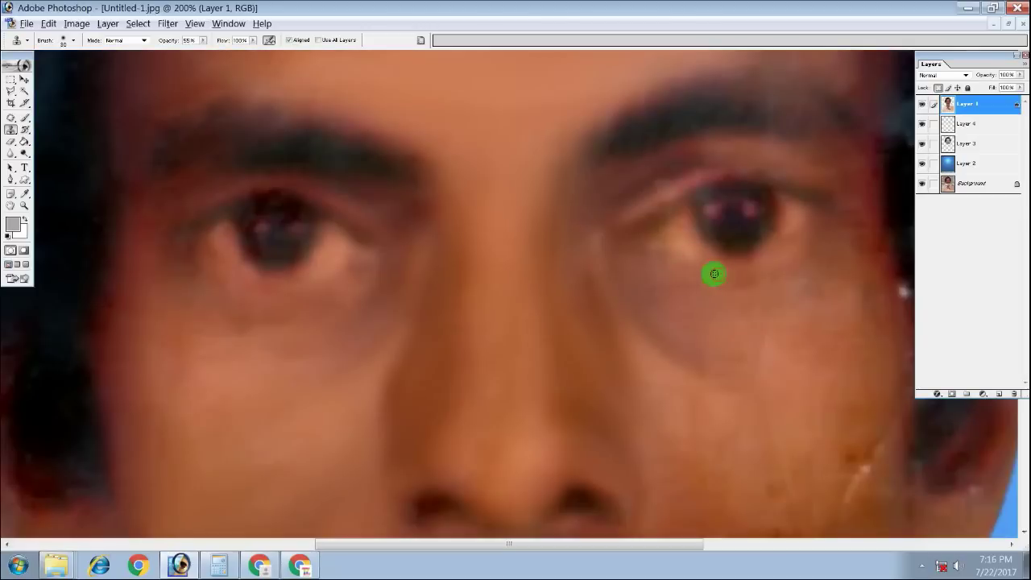
key("ctrl+minus")
key("ctrl+minus")
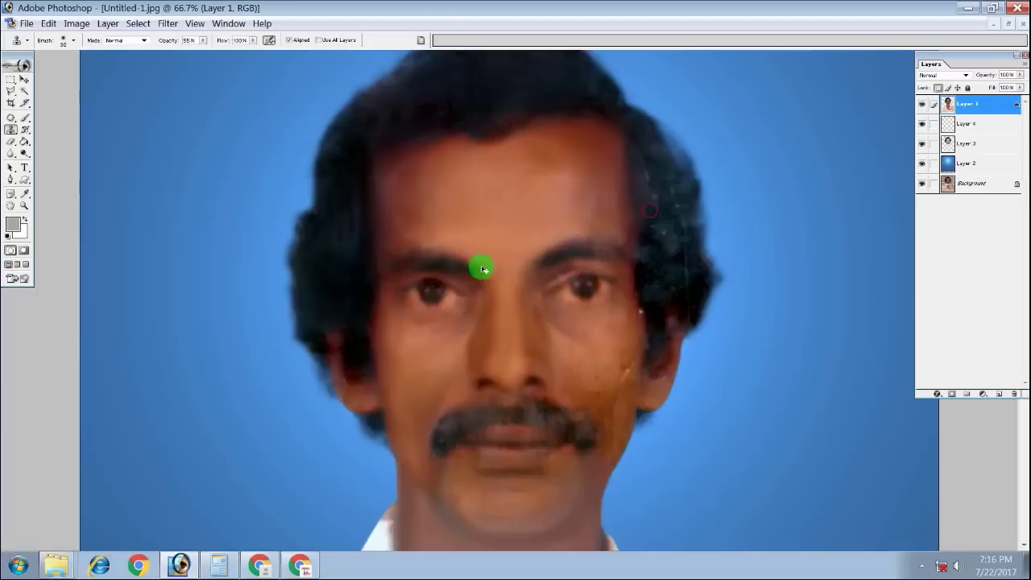
key("ctrl+plus")
key("ctrl+plus")
left_click(525, 357)
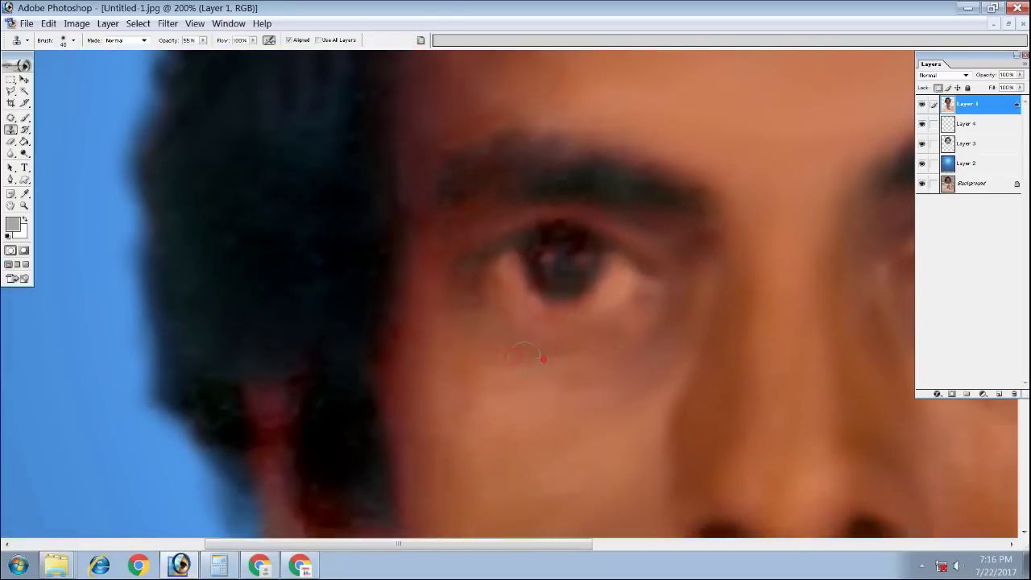
left_click_drag(502, 363, 496, 354)
mouse_move(487, 308)
left_mouse_down()
mouse_move(505, 344)
mouse_move(462, 345)
left_mouse_up()
Zoom out and hide the blue backdrop layers to compare against the damaged original
key("ctrl+minus")
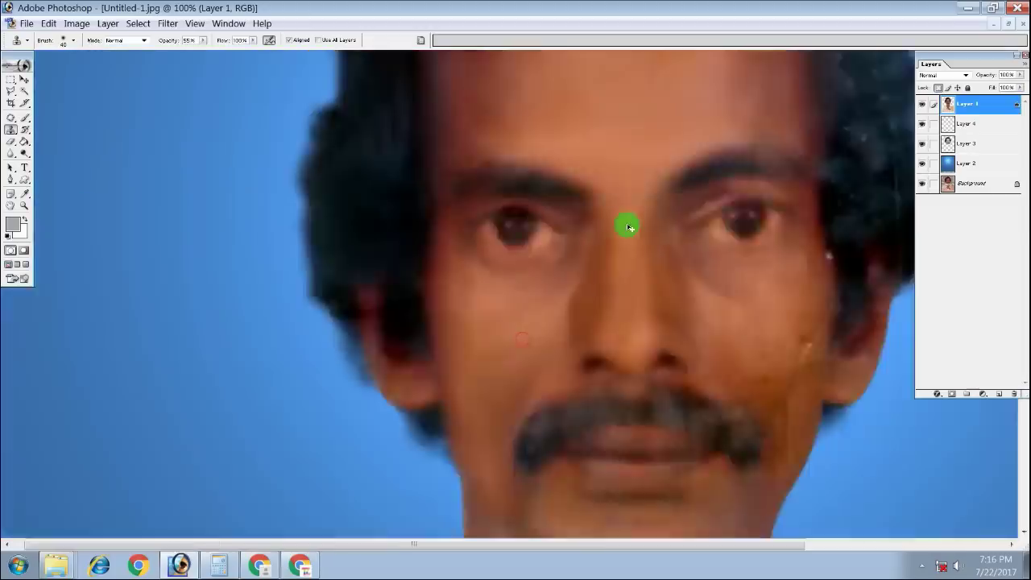
key("ctrl+minus")
left_click_drag(920, 161, 922, 111)
left_click(921, 111)
left_click(921, 111)
left_click(921, 111)
left_click(921, 112)
left_click(921, 111)
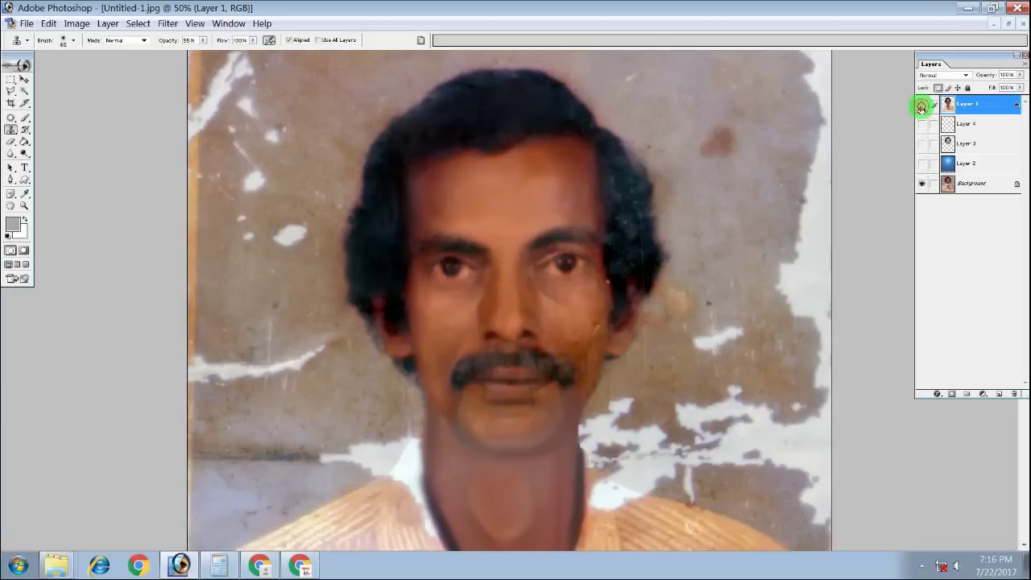
Show all layers again, then smooth both cheeks and remove the white speck by the hair
left_click(921, 105)
left_click_drag(921, 107, 921, 164)
left_click(475, 306, "ctrl")
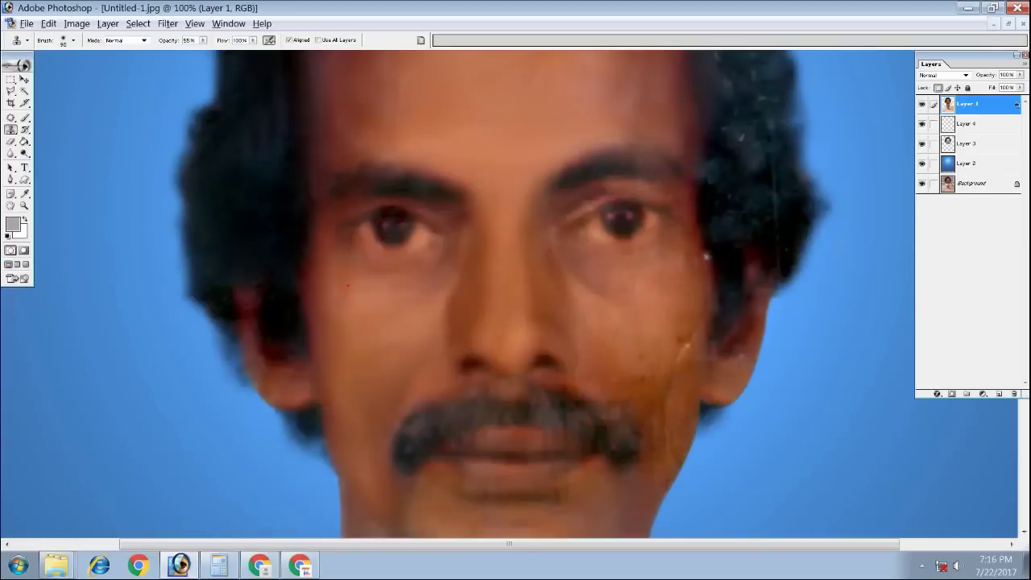
mouse_move(368, 293)
left_mouse_down()
mouse_move(352, 260)
mouse_move(341, 315)
mouse_move(376, 320)
left_mouse_up()
scroll(518, 285, "up", 2)
scroll(518, 285, "right", 2)
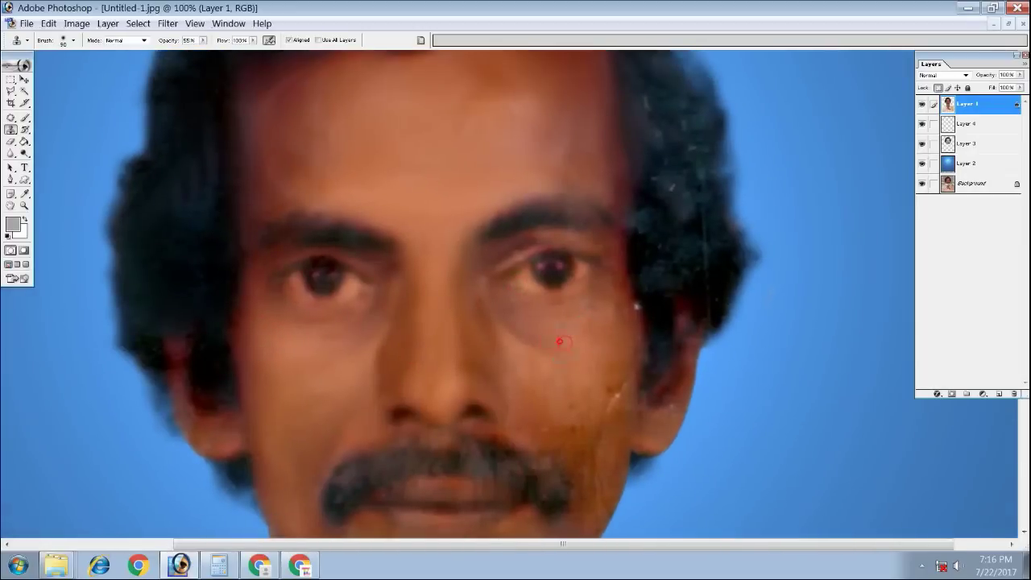
mouse_move(568, 369)
left_mouse_down()
mouse_move(571, 412)
mouse_move(545, 401)
left_mouse_up()
left_click(506, 362, "alt")
left_click_drag(620, 402, 623, 377)
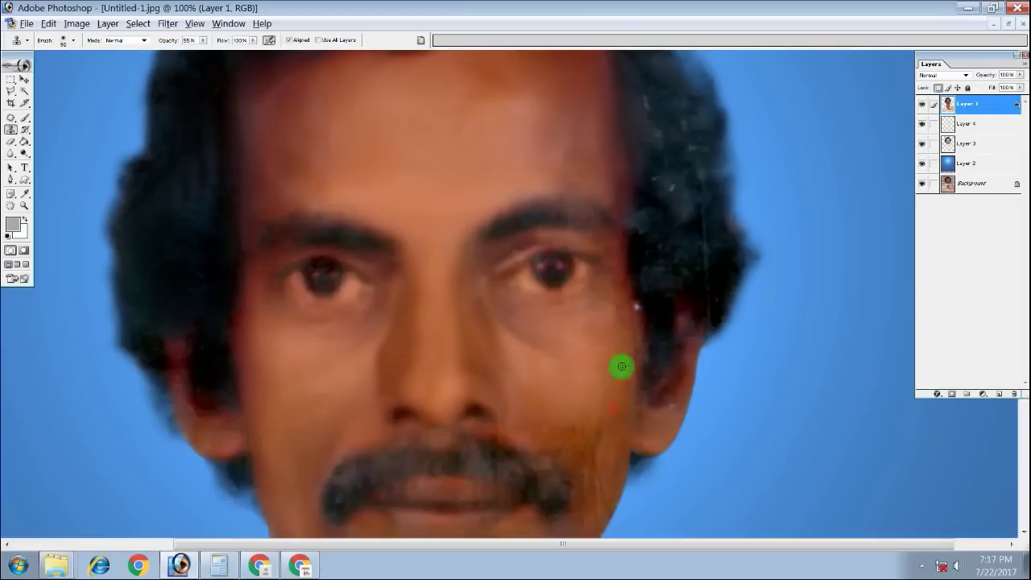
mouse_move(637, 341)
left_mouse_down()
mouse_move(637, 311)
mouse_move(611, 316)
left_mouse_up()
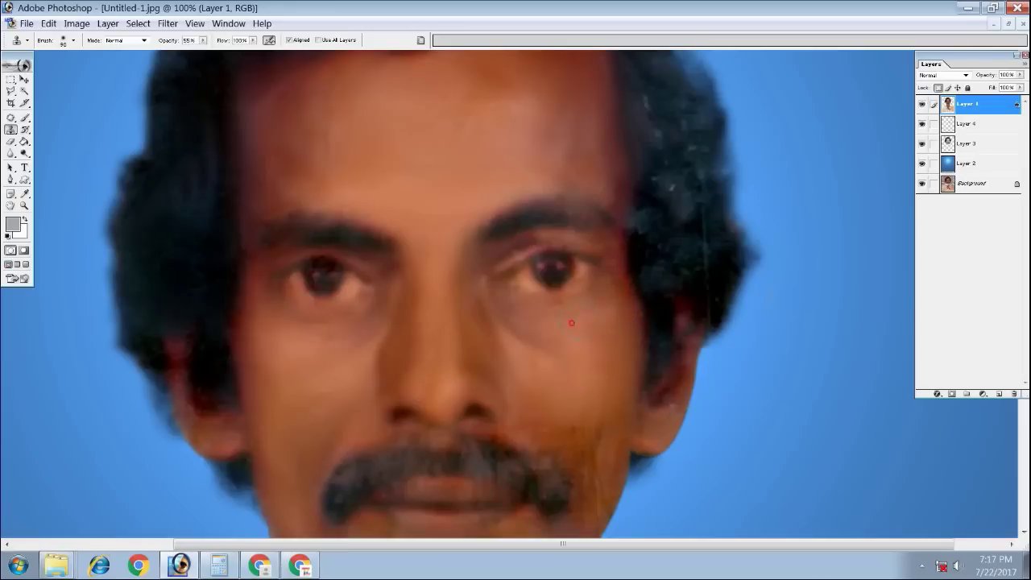
Clone over the spot at the right eyebrow and zoom out to the whole photo
scroll(546, 315, "up", 3)
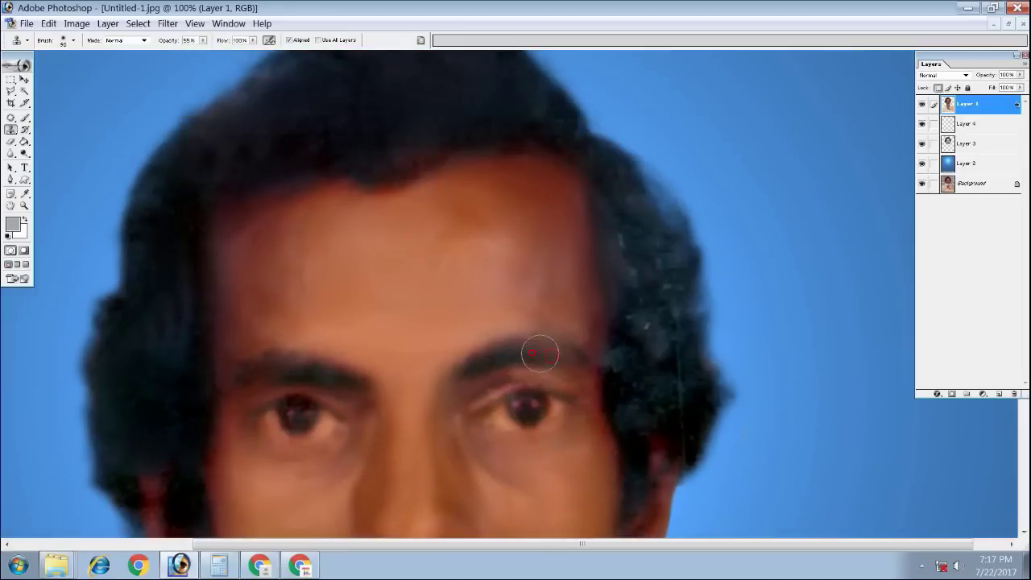
scroll(540, 354, "down", 1)
scroll(532, 274, "up", 1)
scroll(562, 243, "up", 1)
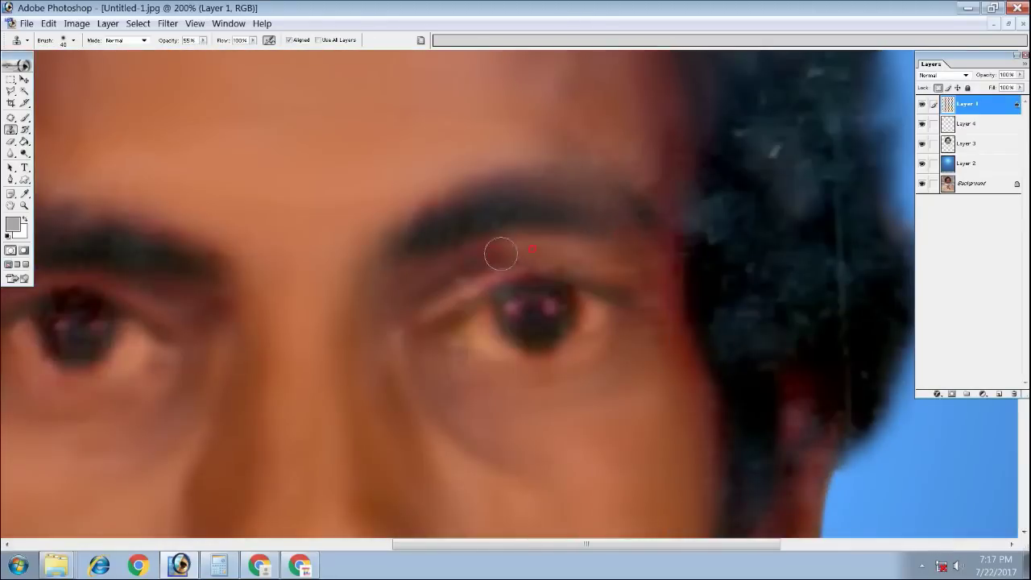
left_click_drag(536, 251, 451, 285)
scroll(434, 258, "down", 2)
scroll(558, 284, "down", 3)
scroll(558, 284, "down", 1)
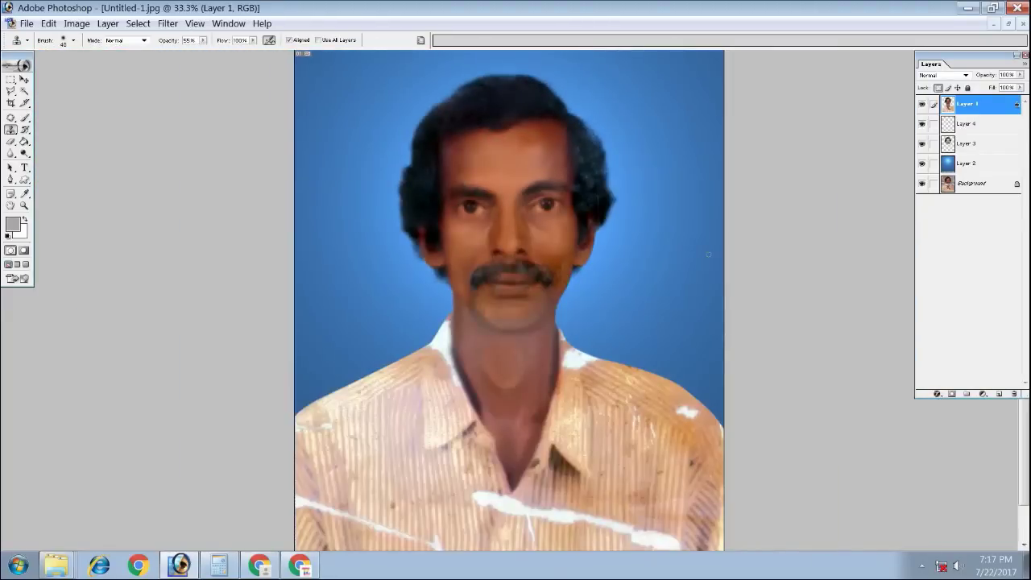
Clone clean dark hair over the light specks right of the eyebrow
scroll(633, 213, "up", 3)
left_click_drag(607, 336, 635, 320)
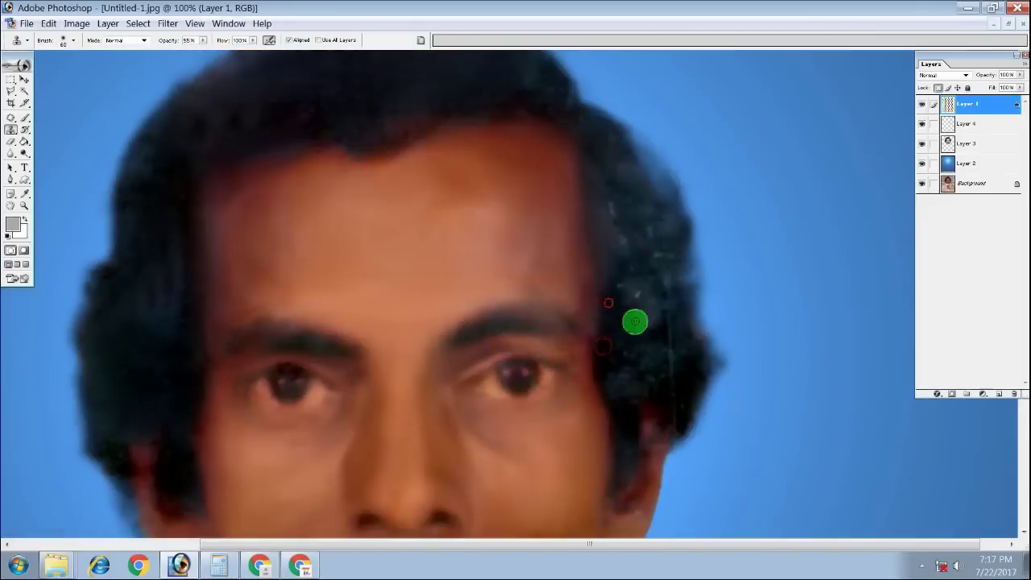
left_click(616, 225, "alt")
left_click(625, 251)
left_click_drag(624, 250, 605, 196)
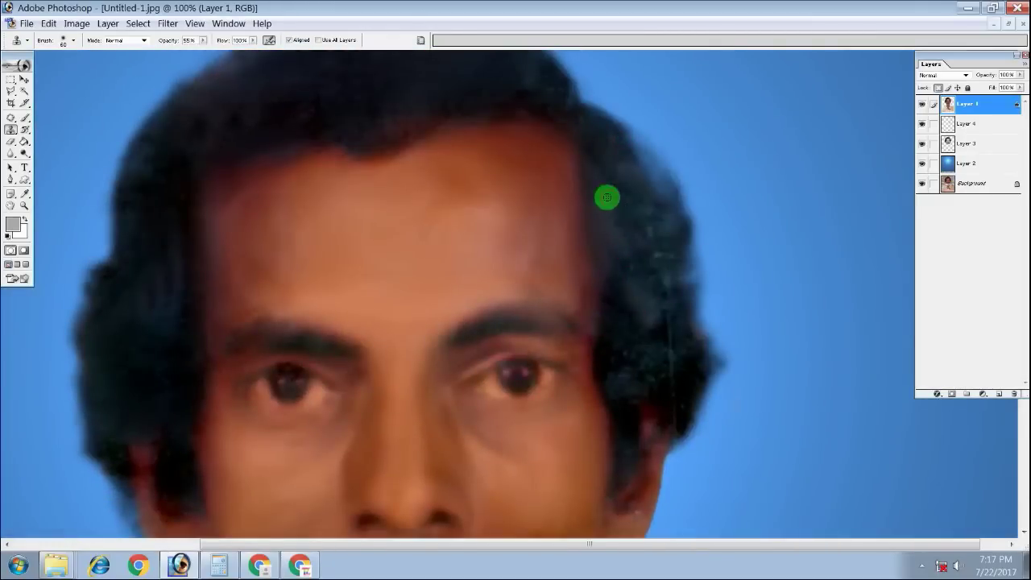
left_click(651, 273, "alt")
left_click(656, 249)
left_click_drag(657, 249, 666, 279)
left_click(669, 317, "alt")
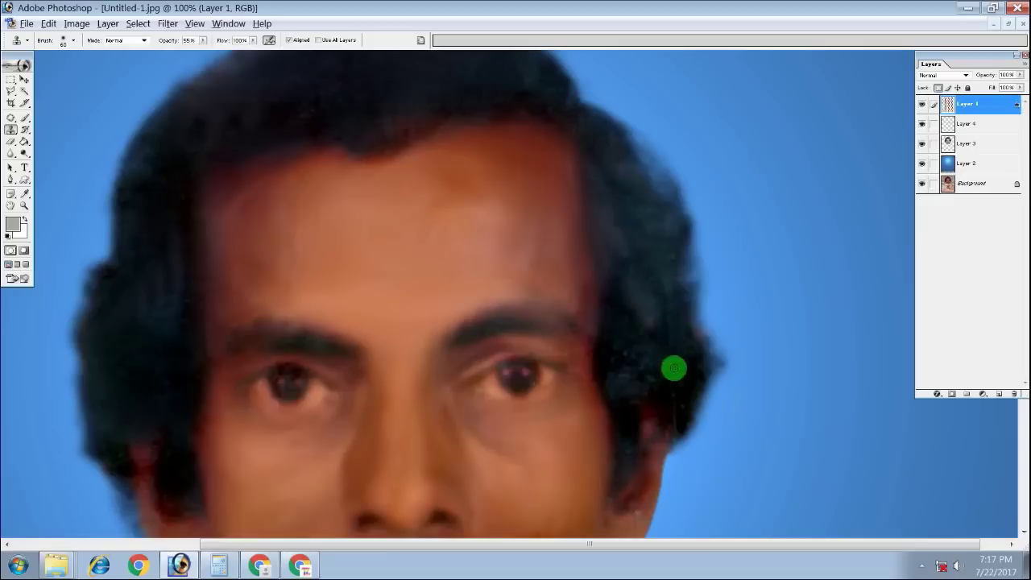
left_click_drag(668, 358, 672, 410)
left_click(667, 394)
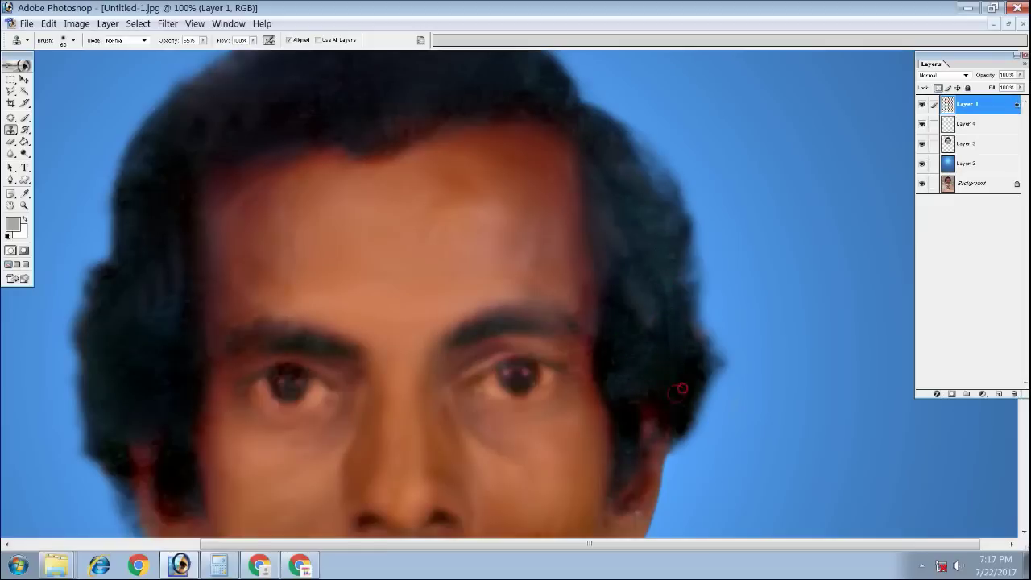
Clean the hair edge down toward the ear
scroll(671, 403, "down", 5)
left_click(680, 240, "alt")
left_click_drag(654, 264, 639, 355)
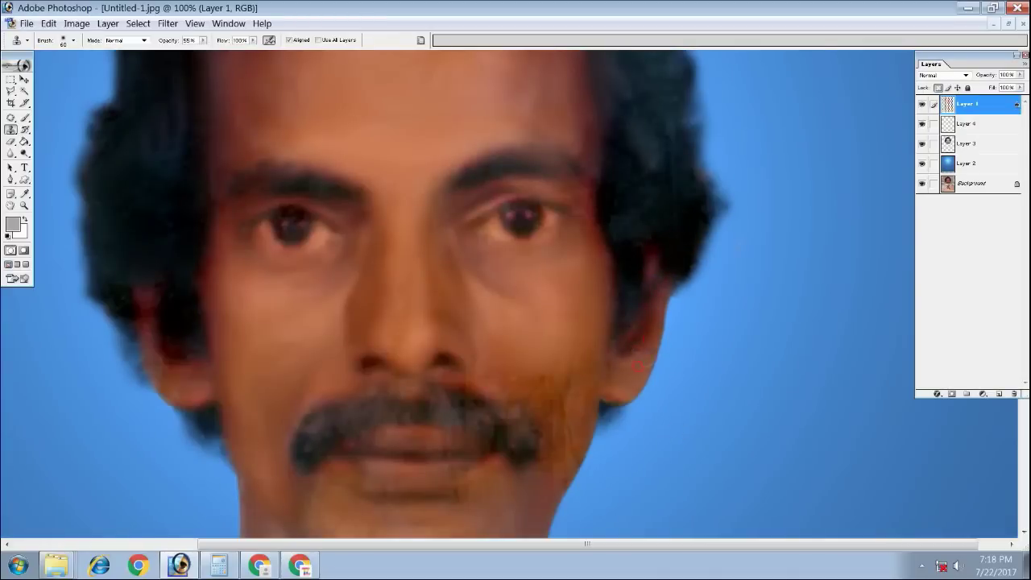
left_click_drag(621, 333, 603, 347)
scroll(608, 359, "down", 4)
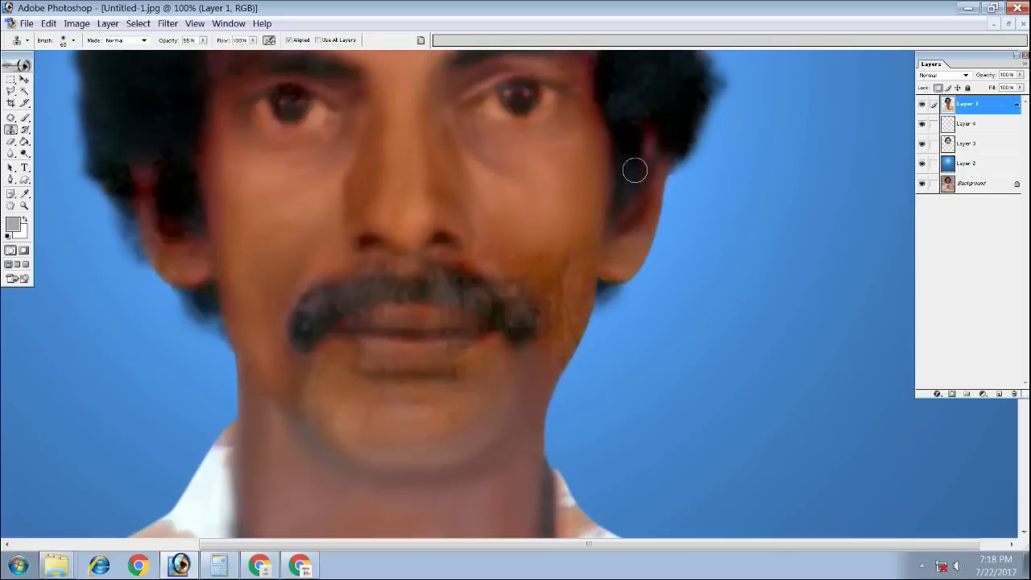
scroll(604, 145, "up", 5)
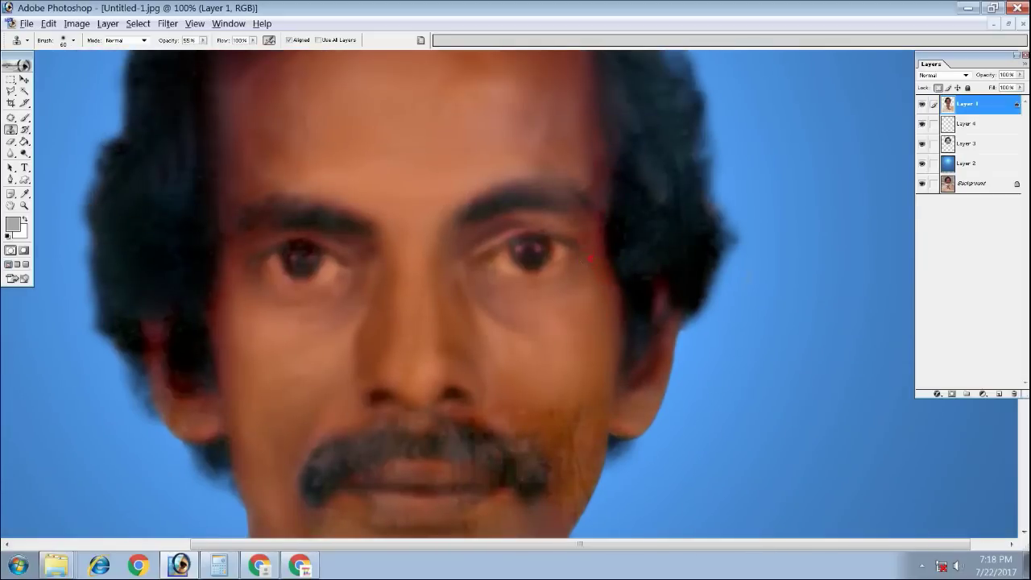
scroll(550, 217, "down", 2)
scroll(633, 301, "down", 1)
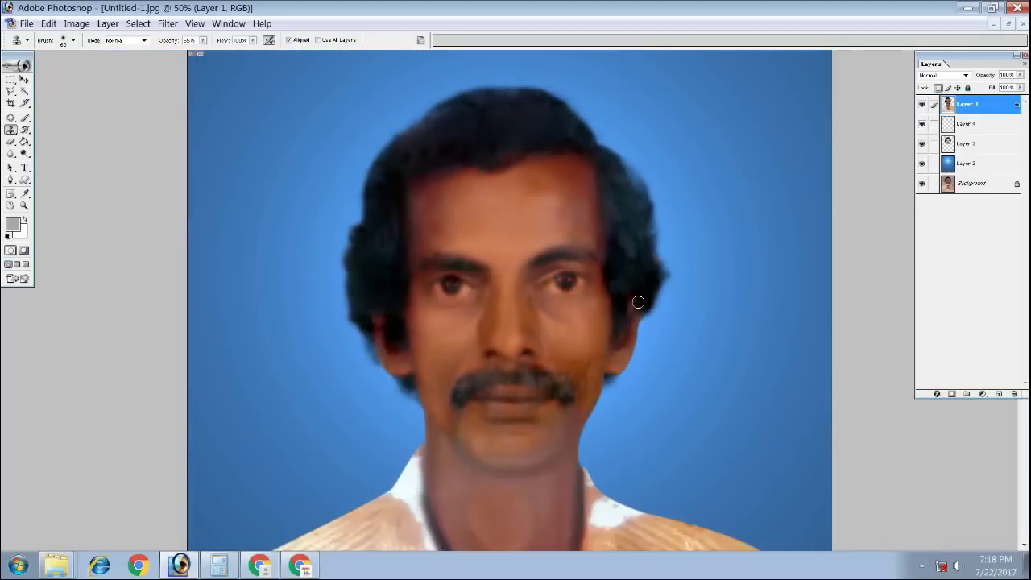
scroll(615, 295, "up", 3)
scroll(497, 252, "up", 1)
Smooth the blotches on the upper lip and across the lips
mouse_move(512, 364)
left_mouse_down()
mouse_move(495, 362)
mouse_move(507, 386)
left_mouse_up()
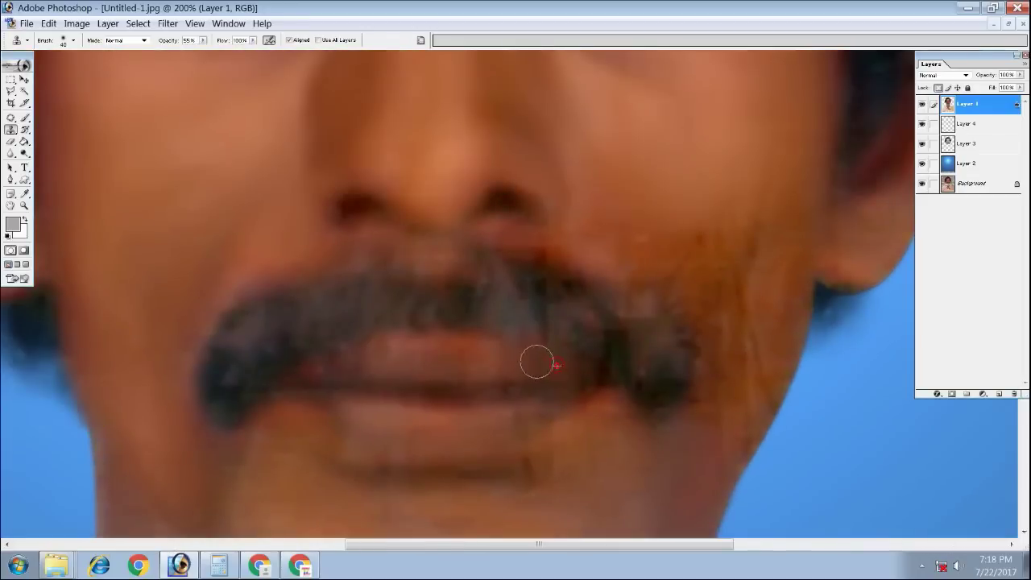
left_click_drag(444, 392, 515, 384)
scroll(586, 306, "down", 2)
scroll(592, 266, "down", 3)
key("c")
key("s")
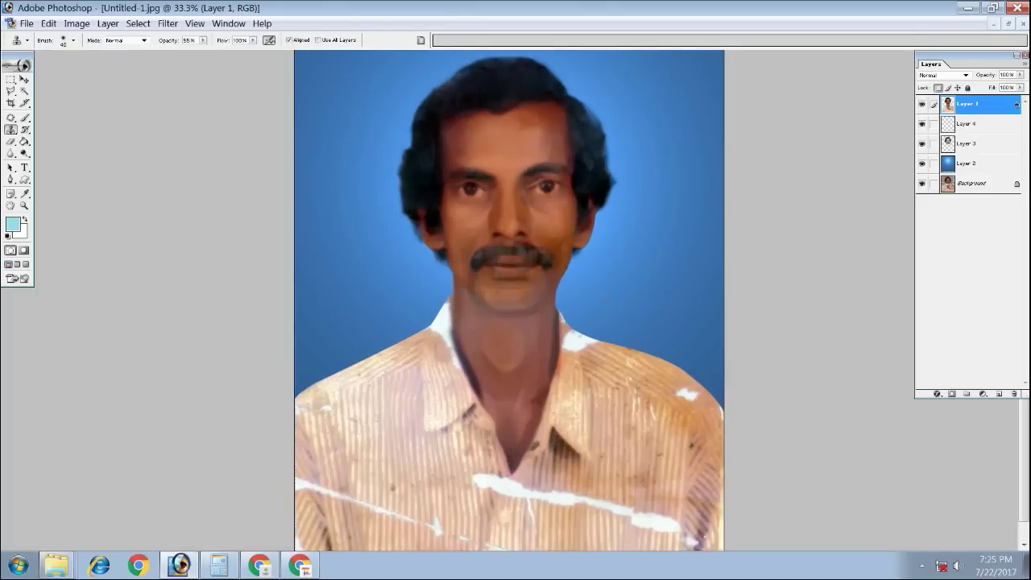
Clone clean cheek skin over the light streak beside the moustache and along the jaw
left_click(584, 326, "ctrl")
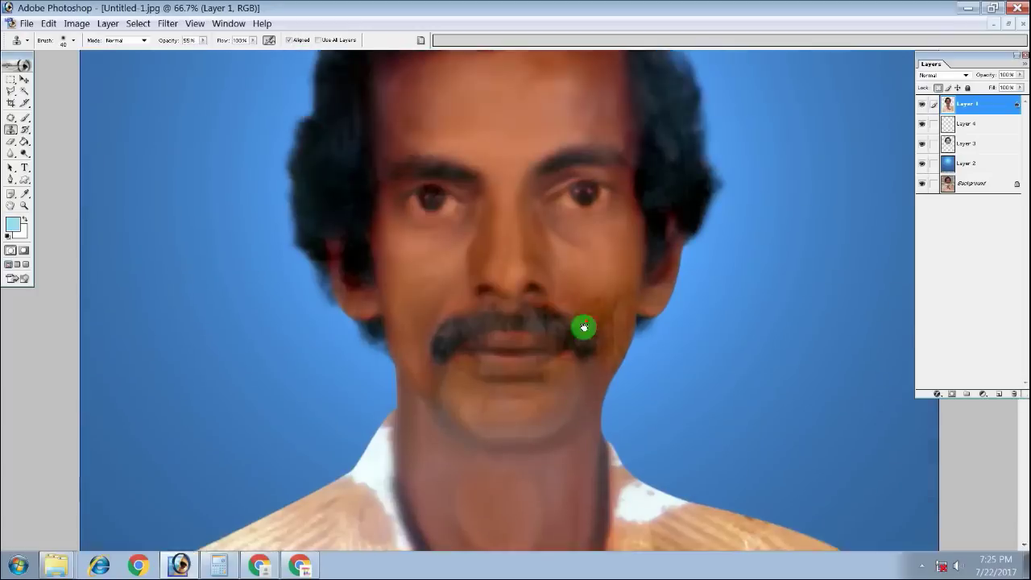
left_click_drag(663, 306, 671, 348)
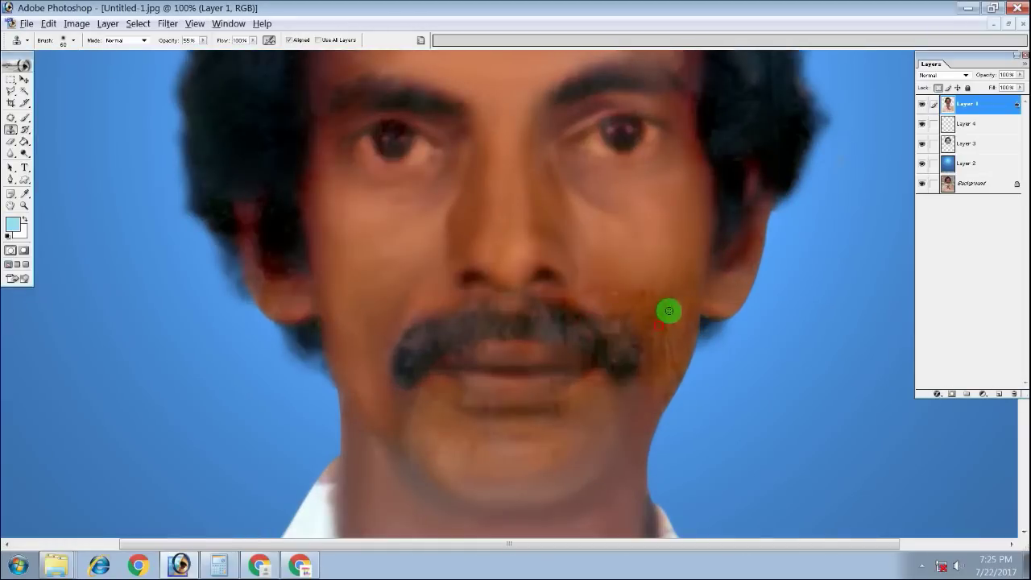
left_click(635, 299, "alt")
mouse_move(610, 284)
left_mouse_down()
mouse_move(635, 297)
mouse_move(621, 308)
mouse_move(646, 341)
mouse_move(655, 395)
mouse_move(669, 379)
left_mouse_up()
mouse_move(687, 328)
left_mouse_down()
mouse_move(686, 313)
mouse_move(674, 320)
mouse_move(704, 297)
mouse_move(710, 305)
left_mouse_up()
scroll(722, 277, "up", 2)
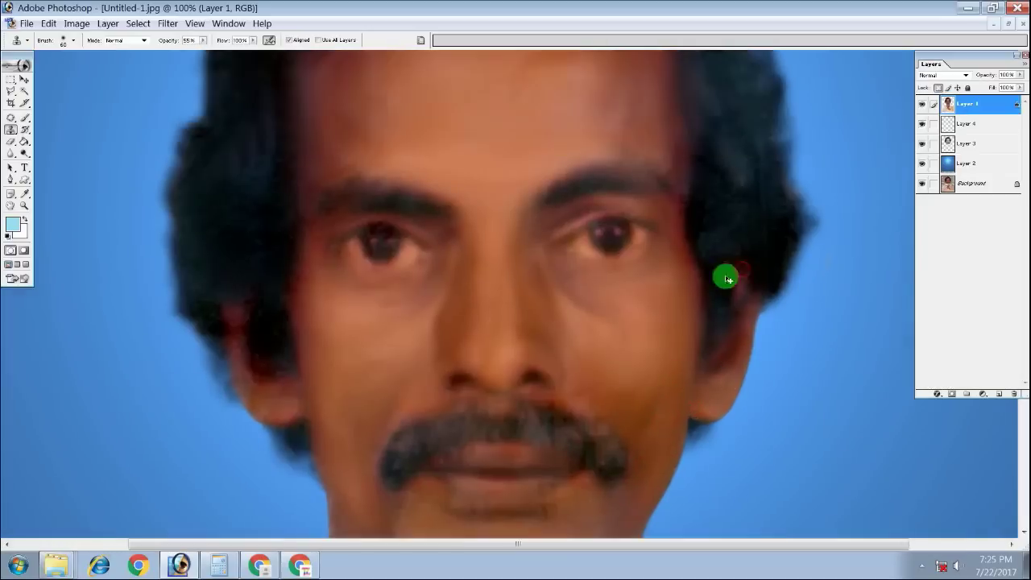
Zoom out and hide the upper layers and blue background to compare with the original
key("ctrl+minus")
key("ctrl+minus")
key("ctrl+minus")
left_click_drag(922, 125, 922, 165)
left_click(922, 125)
left_click(923, 103)
left_click(922, 103)
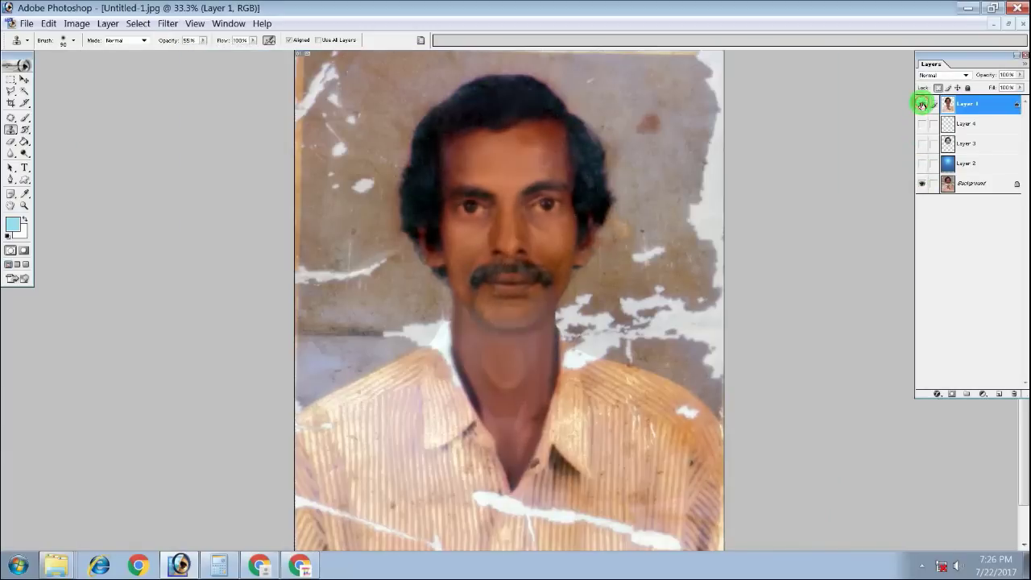
Show Layer 2's blue background again and clone clean skin over the chin blemish with a smaller brush
left_click(923, 164)
key("ctrl+plus")
key("ctrl+plus")
key("ctrl+plus")
left_click_drag(576, 281, 567, 286)
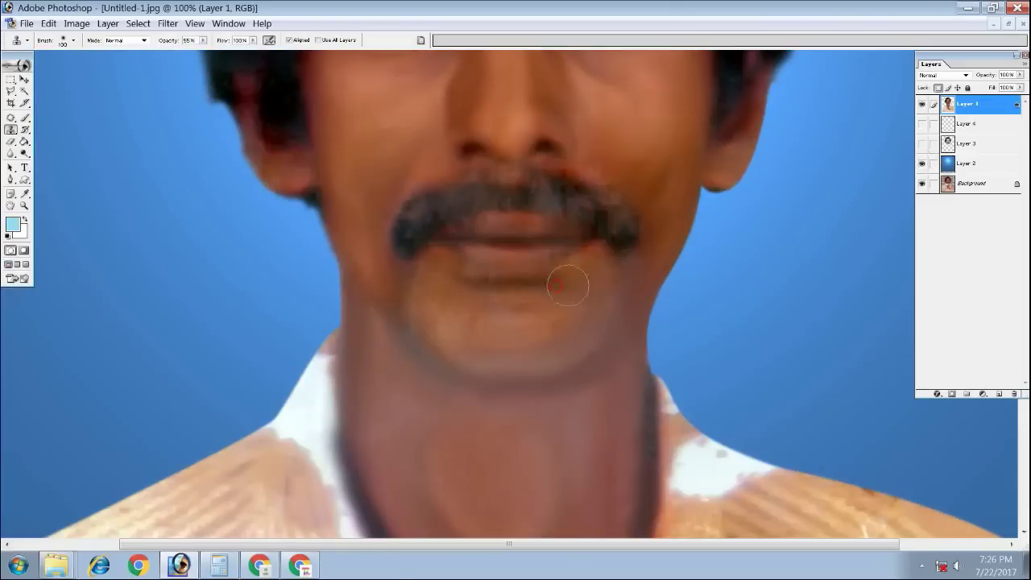
key("bracketleft")
key("bracketleft")
left_click(612, 293, "alt")
left_click(630, 276)
left_click(639, 271)
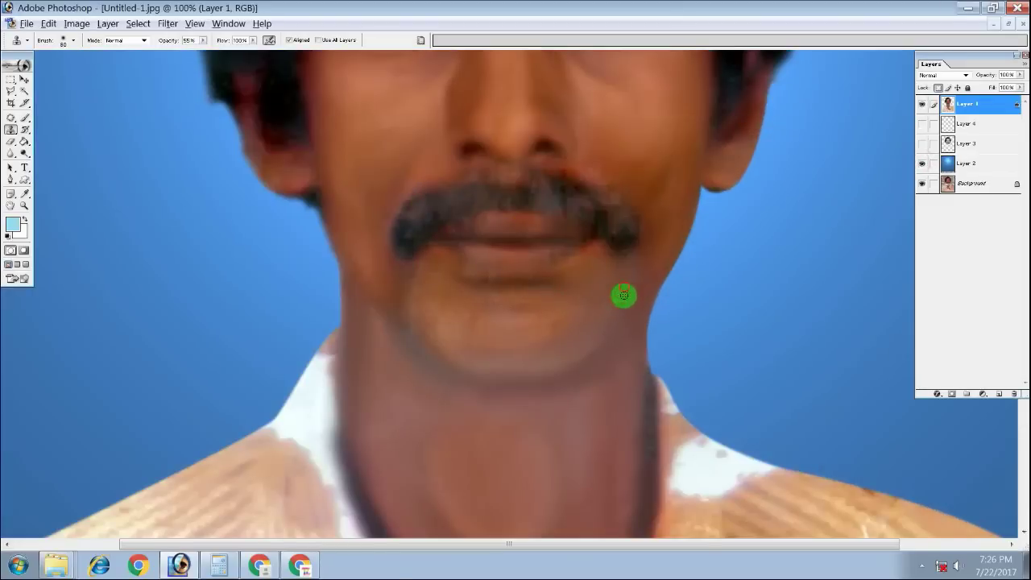
left_click(539, 327)
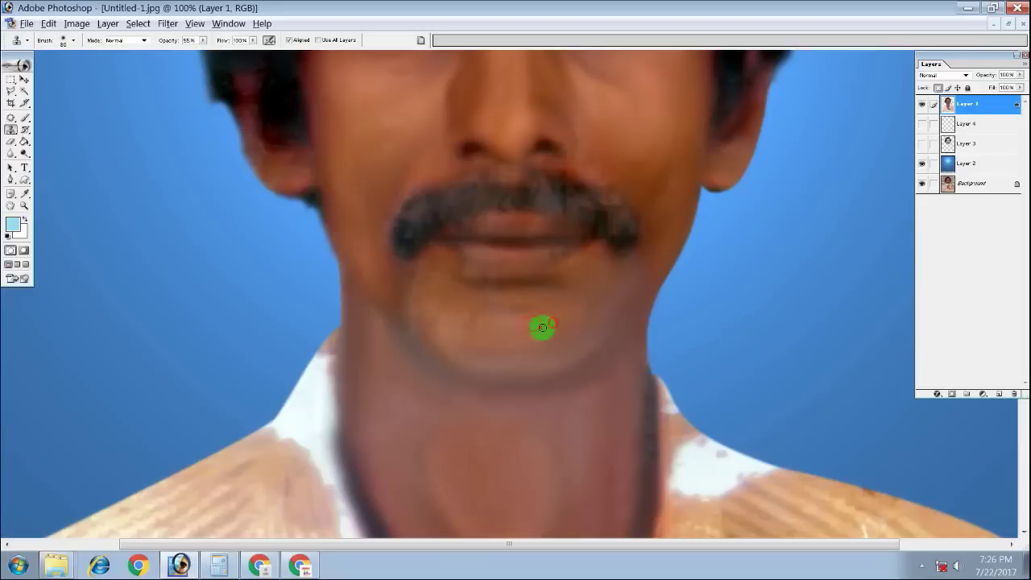
Dab over uneven skin across both sides of the chin below the lip
left_click(500, 299)
left_click(426, 266)
left_click(433, 322)
left_click(454, 325)
left_click(498, 328)
left_click(389, 306)
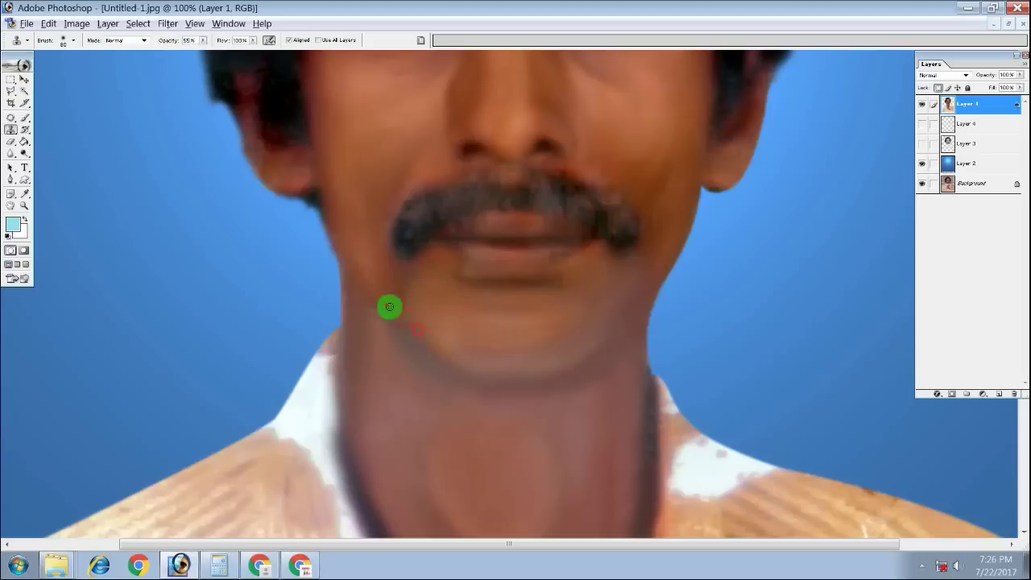
left_click(416, 288)
Clone over and smooth the left end of the moustache at closer zoom
left_click_drag(398, 245, 412, 325)
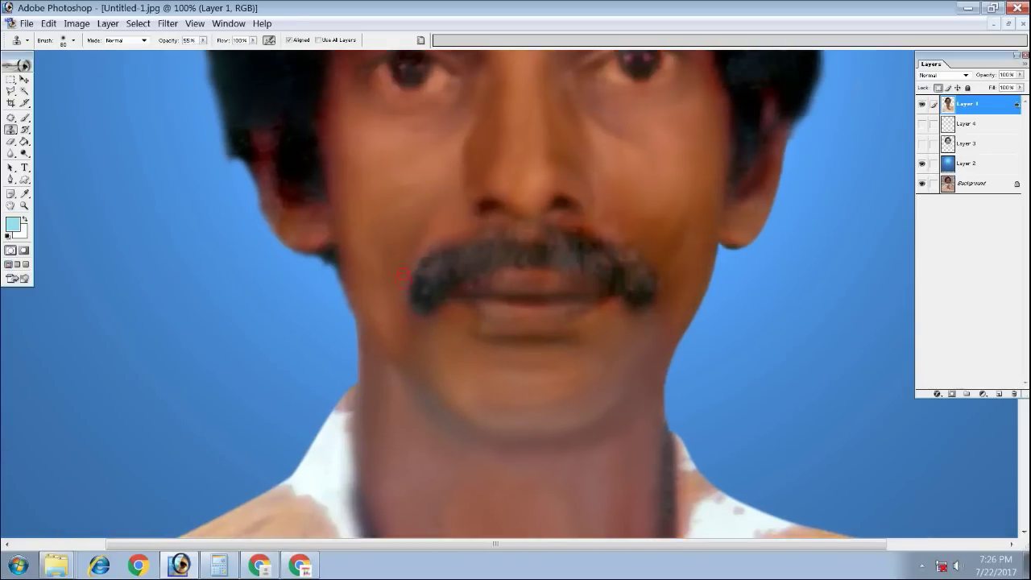
left_click_drag(491, 266, 554, 251)
key("ctrl+plus")
left_click(484, 251)
left_click_drag(460, 269, 489, 249)
scroll(665, 248, "up", 2)
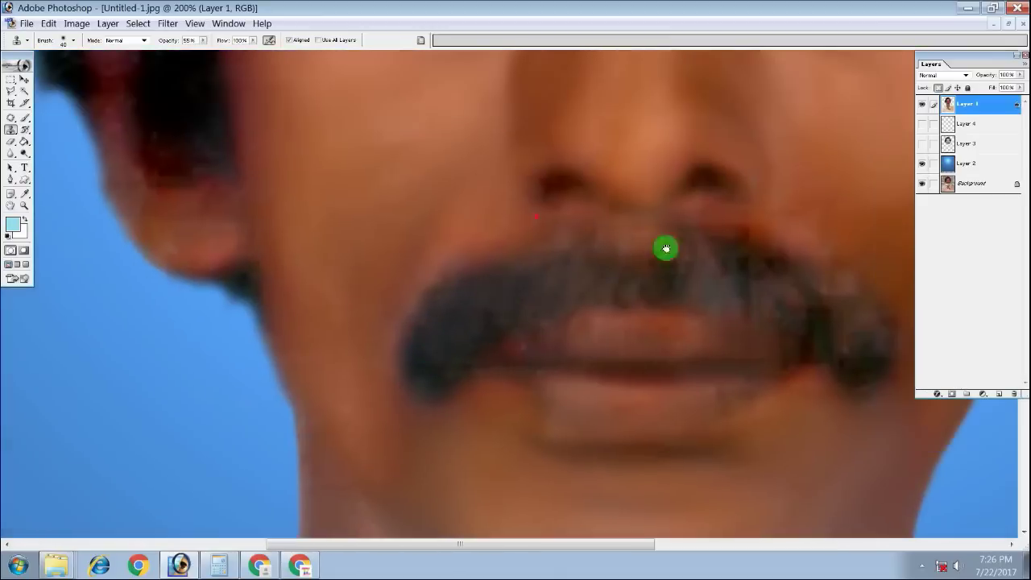
Clean the moustache's rough top edge and remove the red mark above it
key("ctrl+minus")
key("ctrl+minus")
key("ctrl+minus")
key("ctrl+minus")
key("ctrl+plus")
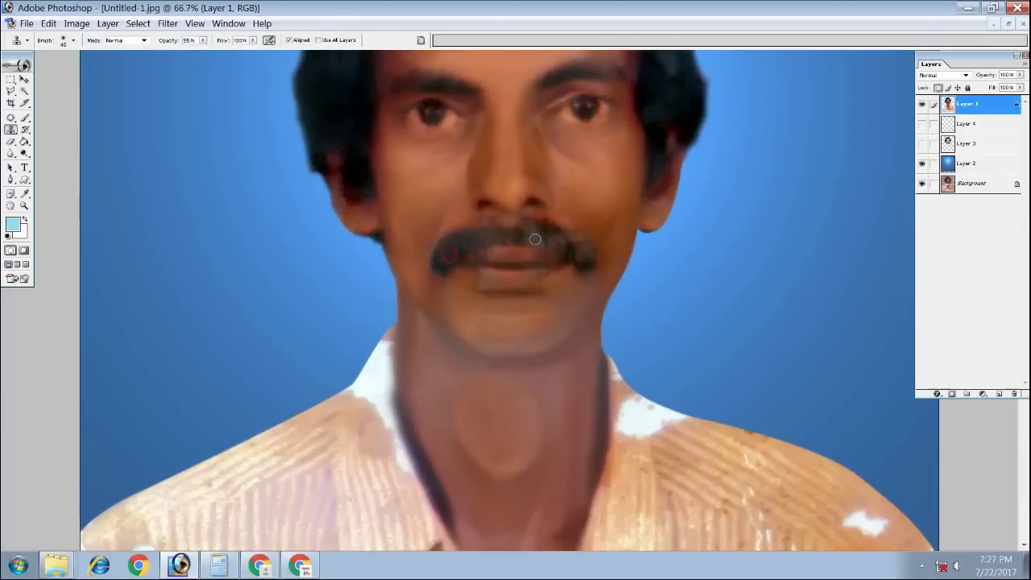
left_click(440, 259)
left_click_drag(539, 236, 633, 265)
left_click_drag(444, 246, 583, 240)
left_click_drag(448, 249, 564, 243)
Retouch the moustache's left end using freshly sampled clone sources
left_click_drag(424, 256, 456, 250)
left_click(448, 253, "alt")
left_click_drag(456, 244, 434, 253)
left_click(453, 252, "alt")
left_click(580, 256)
Darken the moustache's right end and clone out specks in the hair
left_click(678, 103, "alt")
left_click(581, 253)
left_click(681, 101, "alt")
left_click(588, 252)
left_click(676, 110, "alt")
left_click(574, 238)
left_click(642, 142, "alt")
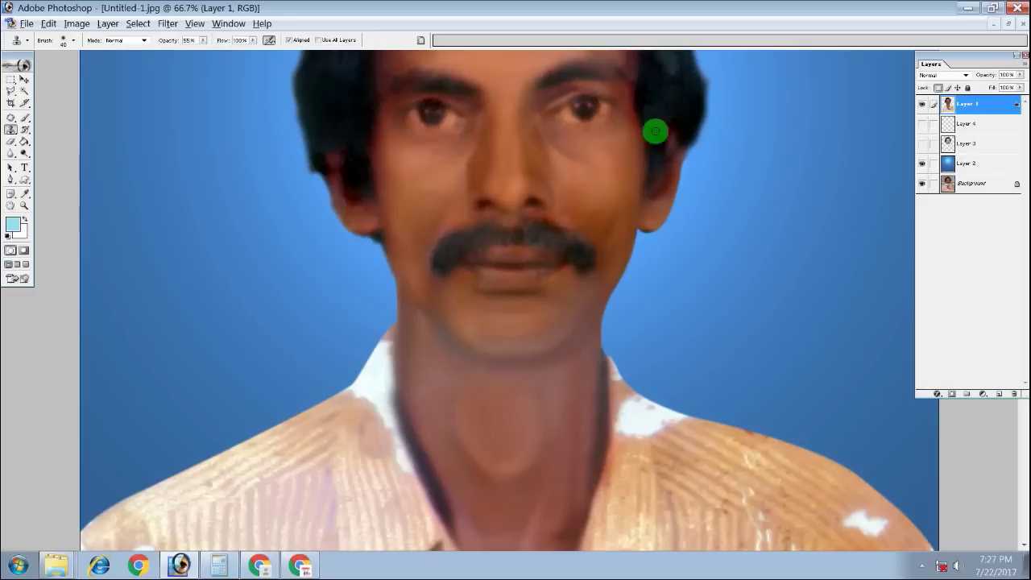
Clone over blotches on the lips to smooth them
left_click_drag(625, 177, 615, 362)
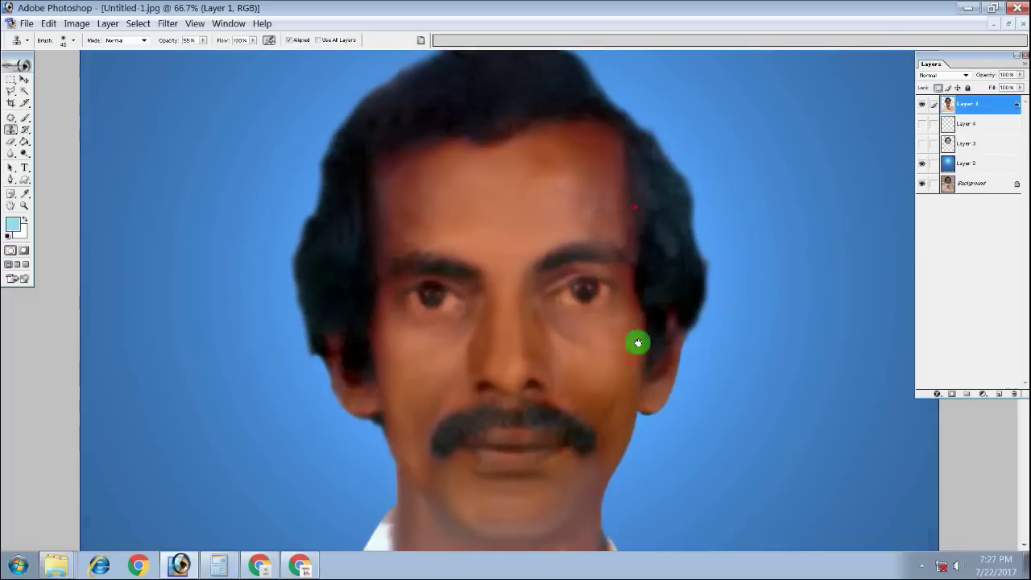
key("ctrl+minus")
key("ctrl+minus")
key("ctrl+plus")
key("ctrl+plus")
key("ctrl+plus")
key("ctrl+plus")
left_click(564, 244)
left_click(476, 279)
left_click(520, 281)
left_click(489, 274)
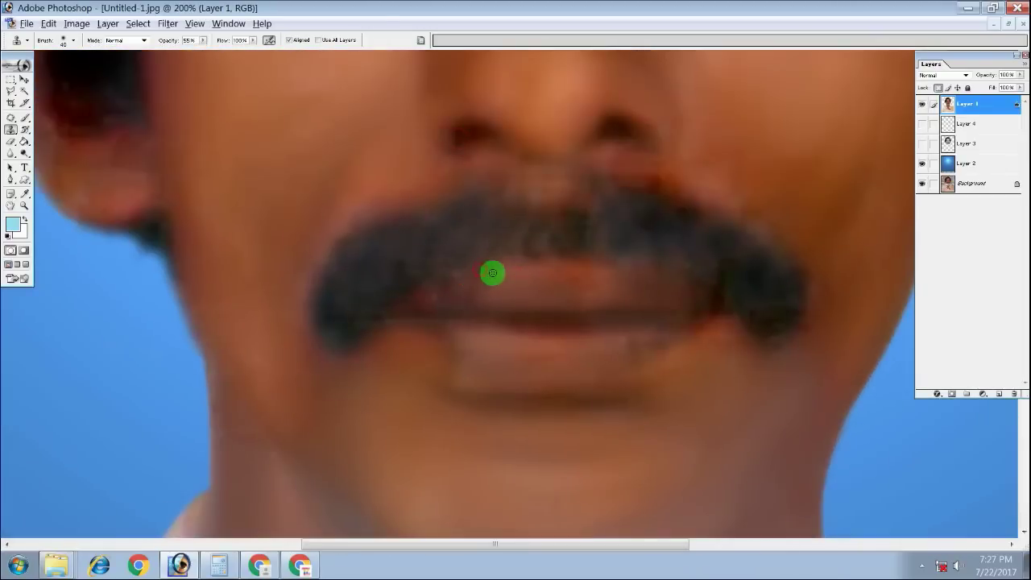
left_click(454, 262)
left_click(454, 295)
Soften both lip corners and a final lip spot, then toggle a layer to compare
left_click(412, 297)
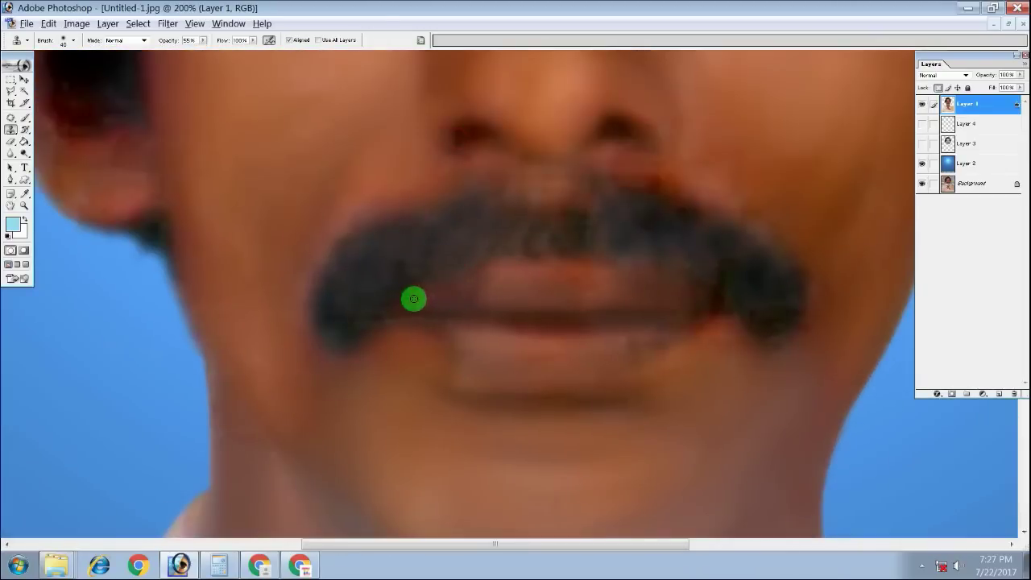
scroll(449, 295, "down", 2)
left_click(622, 270)
left_click(628, 246)
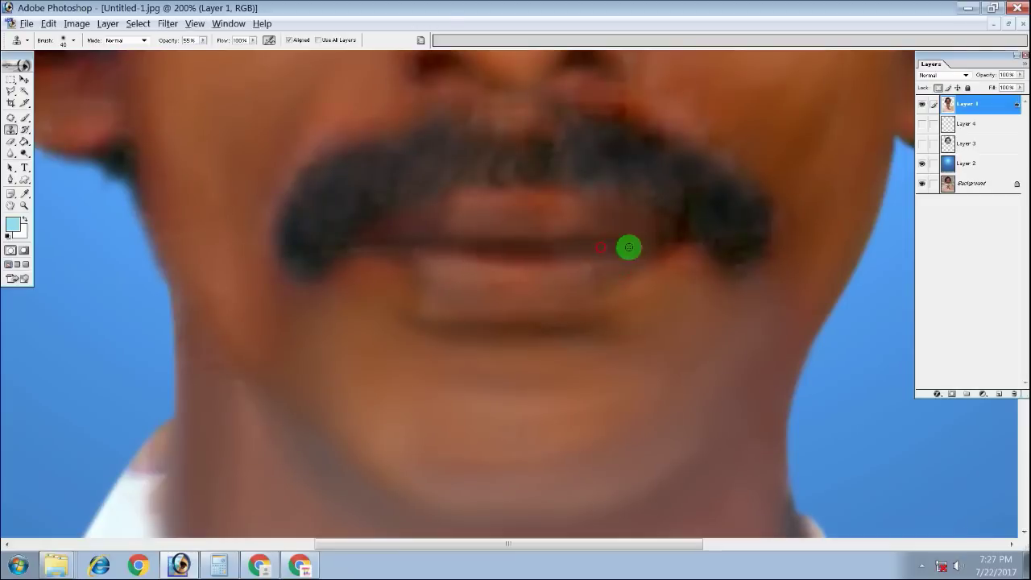
left_click(609, 272)
scroll(611, 280, "down", 3)
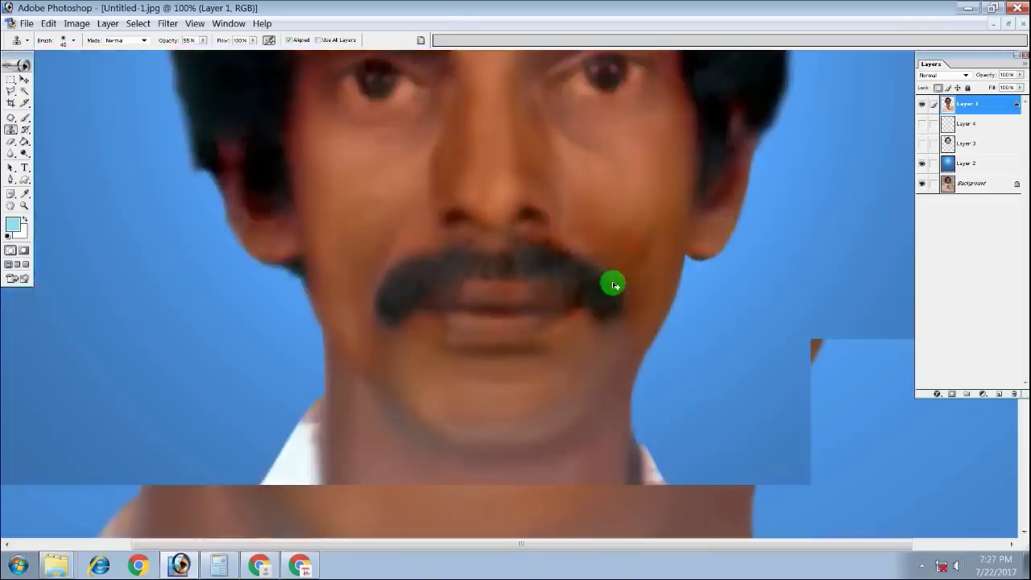
scroll(608, 283, "down", 2)
left_click(922, 126)
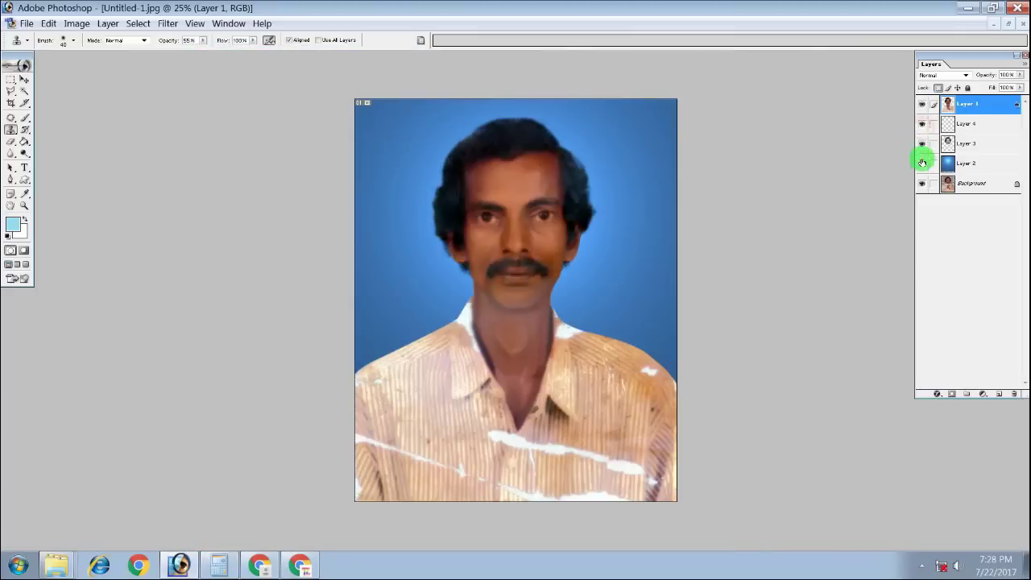
Toggle the repaired layers off and on to compare against the damaged original
left_click(921, 161)
left_click(921, 104)
mouse_move(924, 142)
left_mouse_down()
mouse_move(921, 110)
mouse_move(921, 145)
left_mouse_up()
left_click(921, 104)
left_click(921, 163)
Mask the neck in Quick Mask and shift it toward red with Color Balance
key("v")
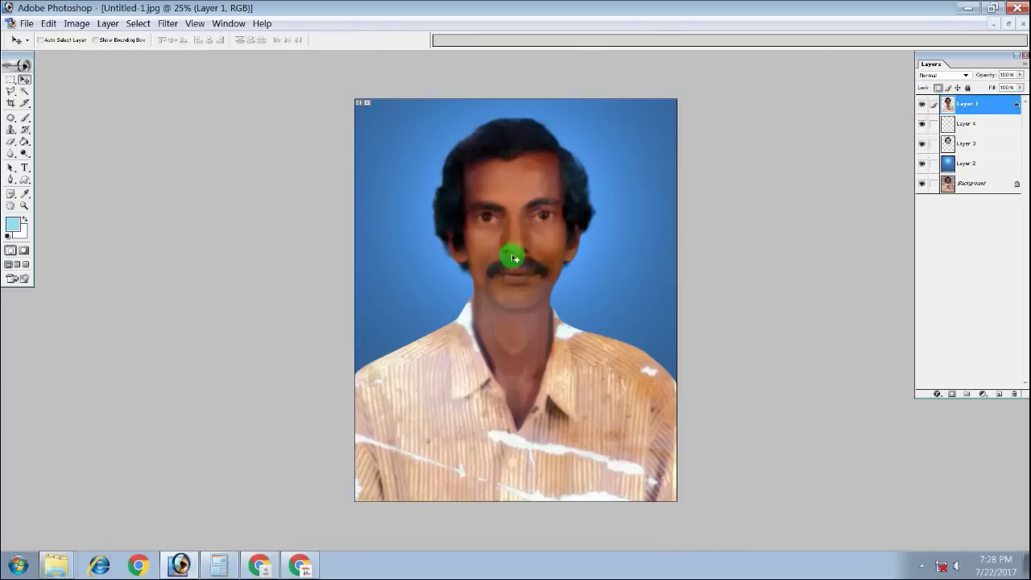
key("d")
key("q")
key("b")
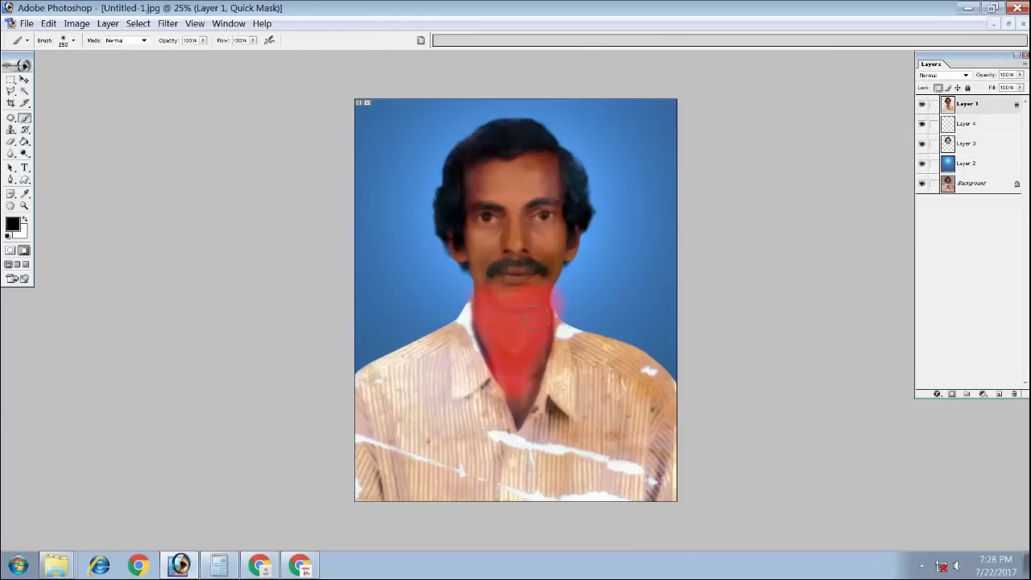
key("q")
key("ctrl+b")
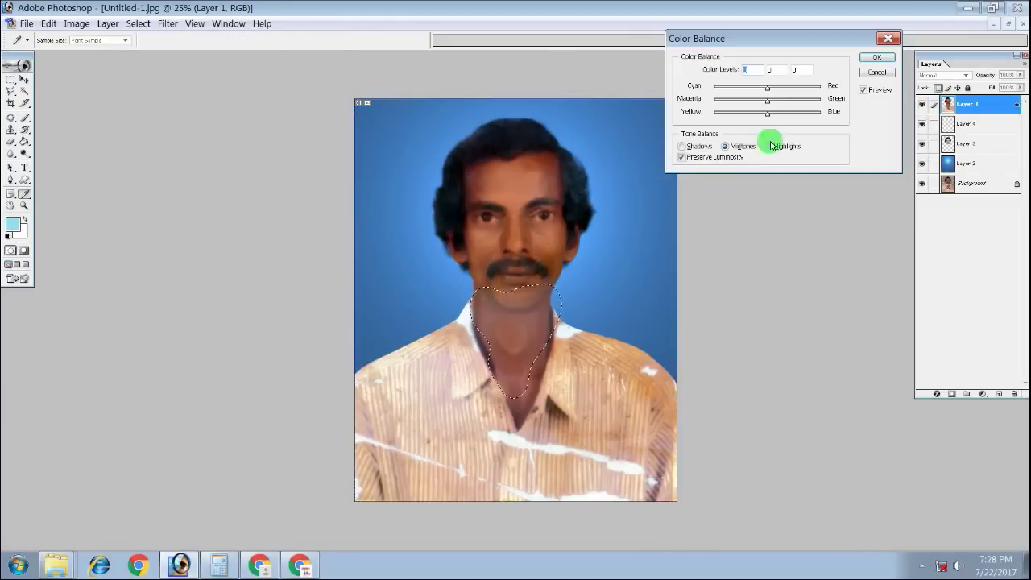
left_click_drag(767, 86, 782, 88)
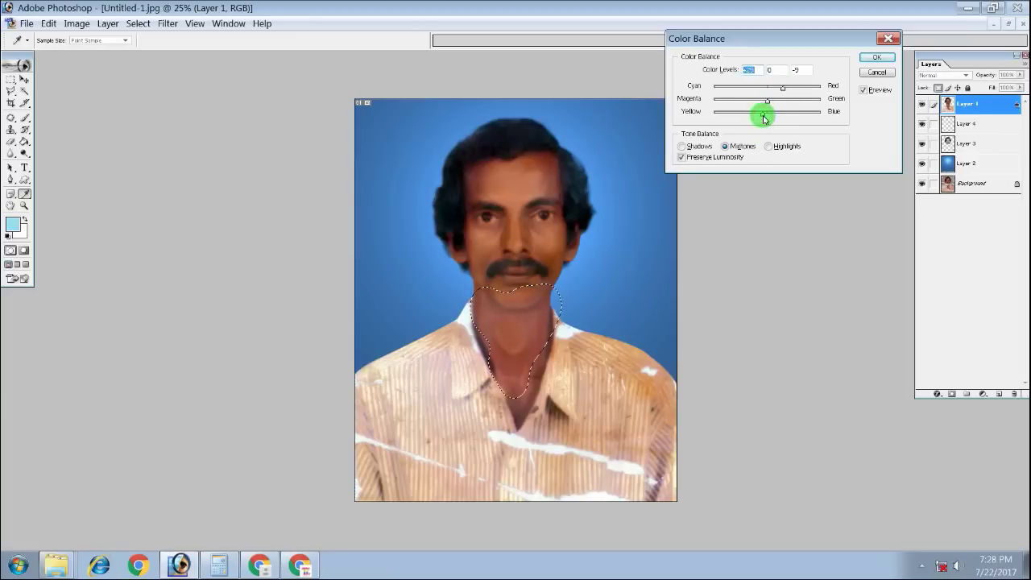
left_click(865, 58)
Mask the upper neck and apply another Color Balance adjustment to it
key("c")
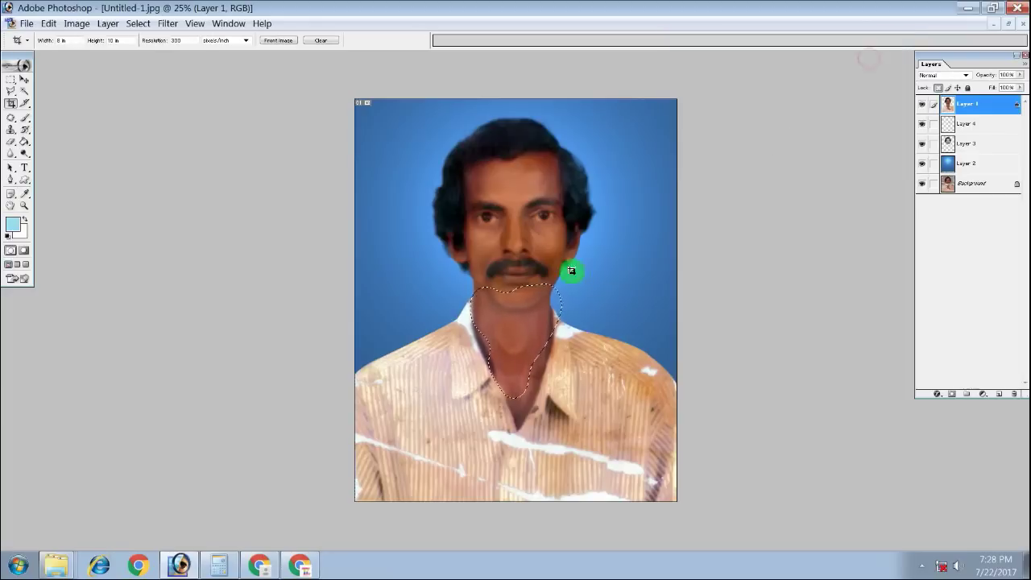
key("d")
key("q")
key("b")
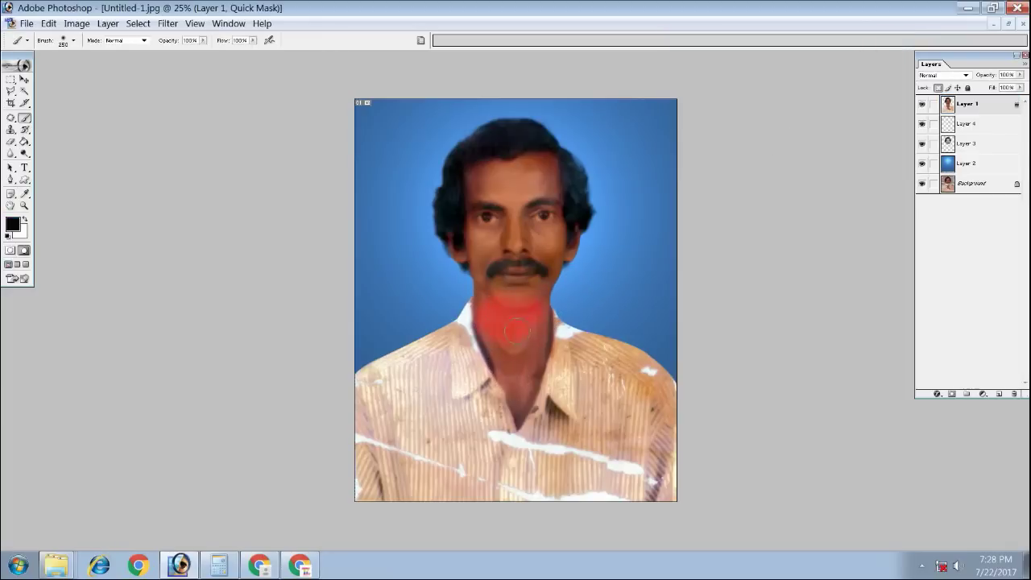
key("q")
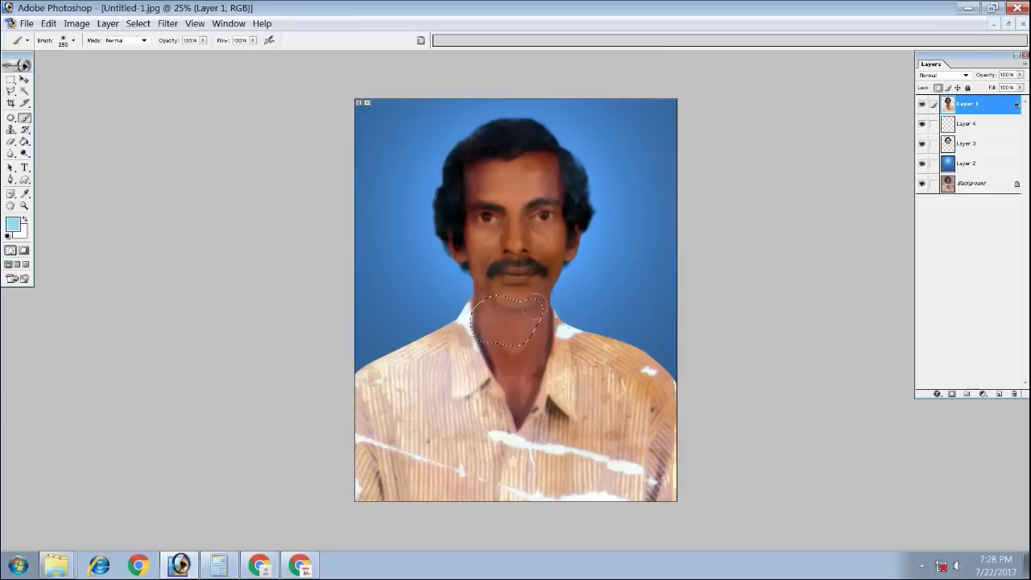
key("ctrl+b")
left_click(647, 234)
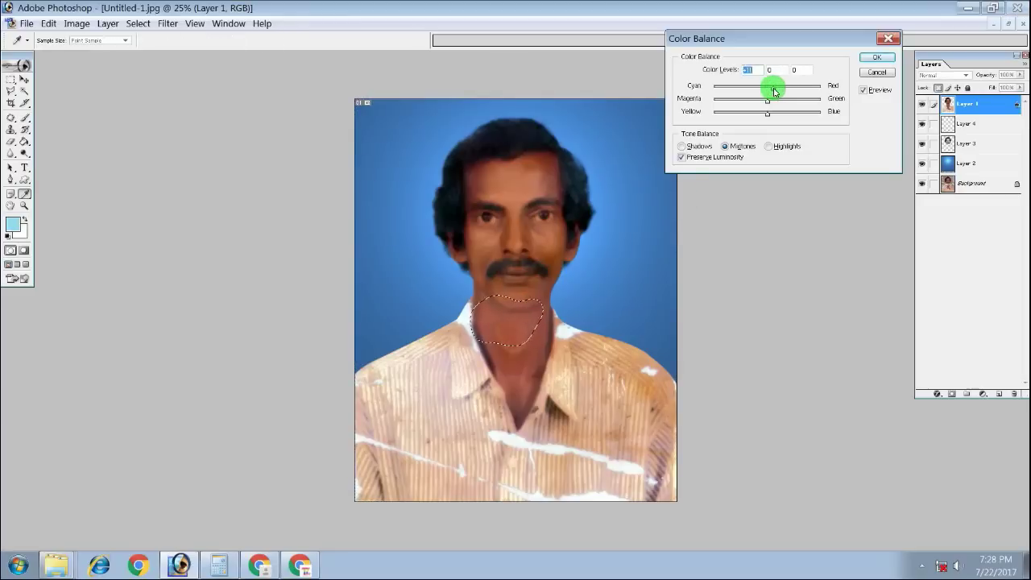
key("Return")
Mask the face in Quick Mask, lower Selective Color Yellows to about -6, and deselect
key("b")
key("d")
key("q")
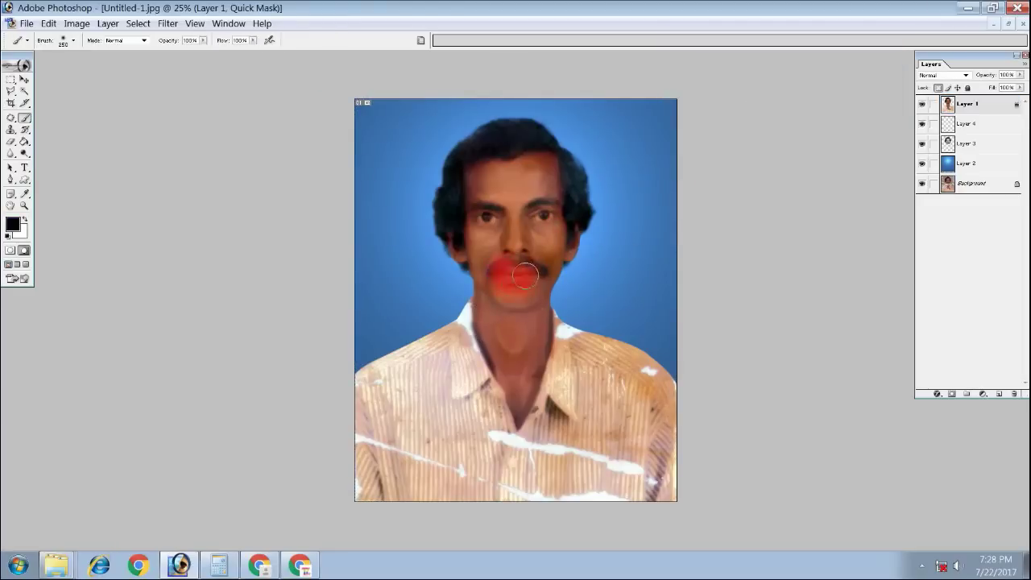
mouse_move(493, 274)
left_mouse_down()
mouse_move(546, 244)
mouse_move(496, 253)
left_mouse_up()
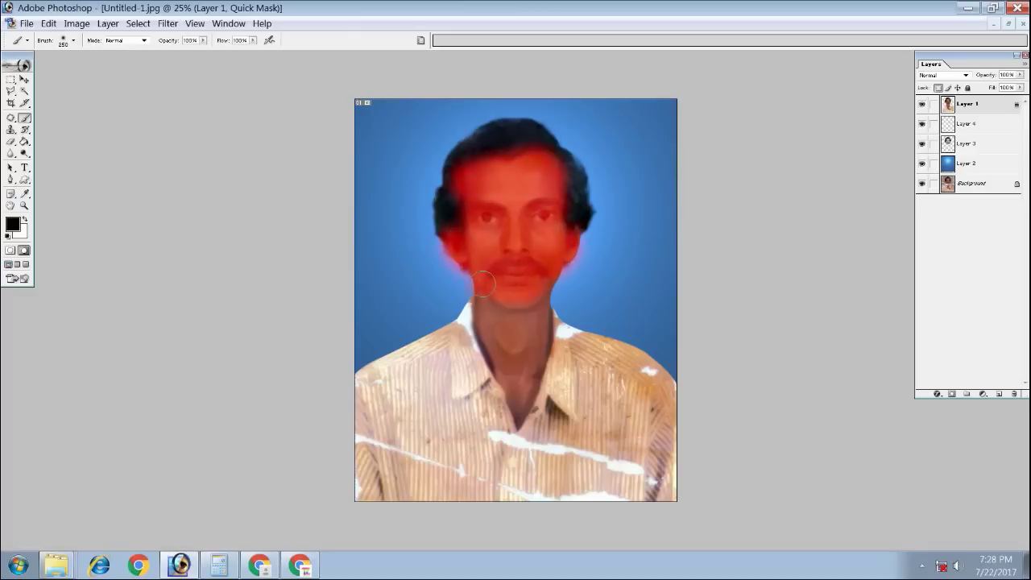
key("q")
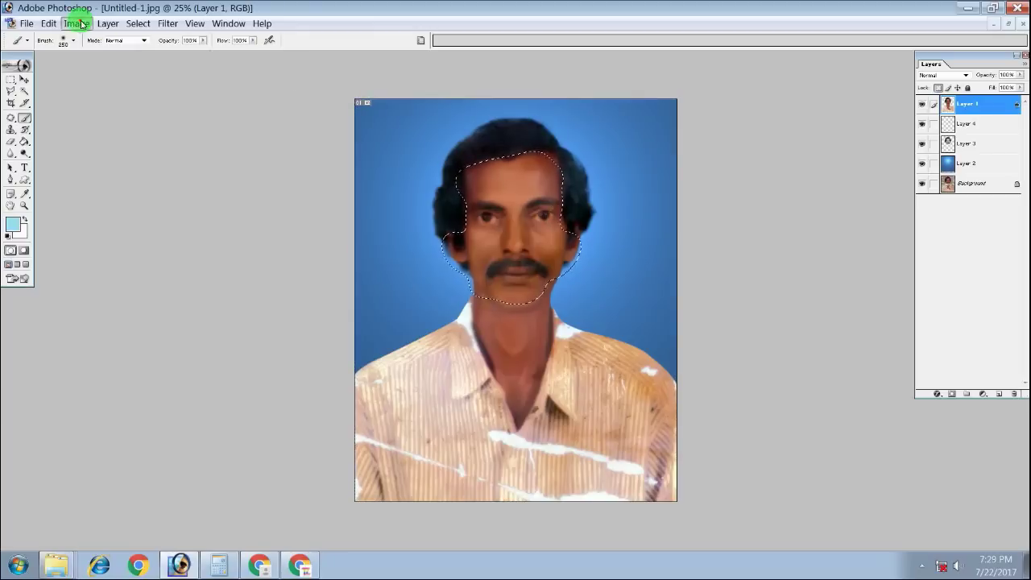
left_click(77, 24)
left_click(221, 194)
left_click_drag(747, 172, 745, 178)
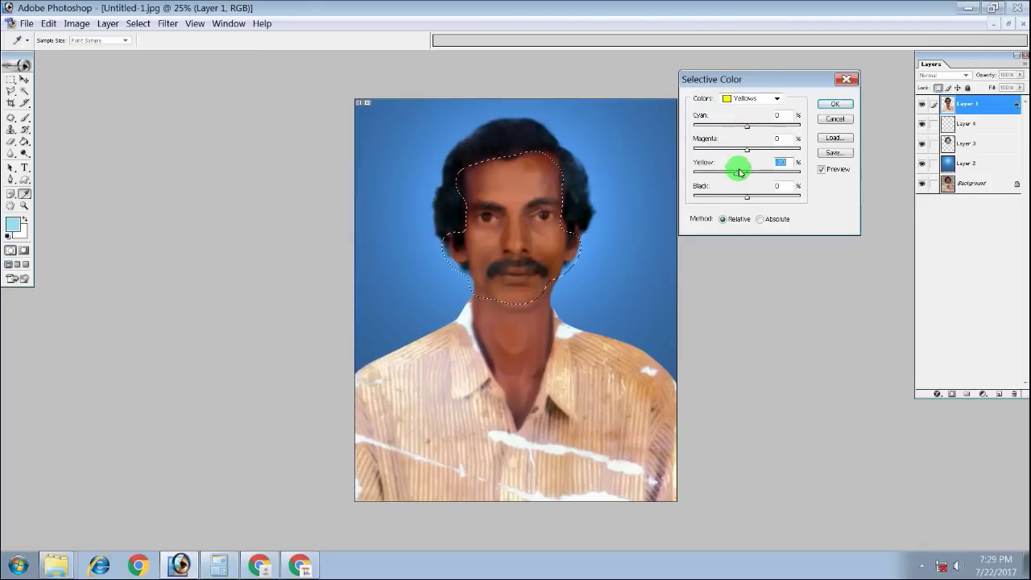
key("Return")
key("ctrl+d")
Switch to the Clone Stamp and zoom in on the face
key("c")
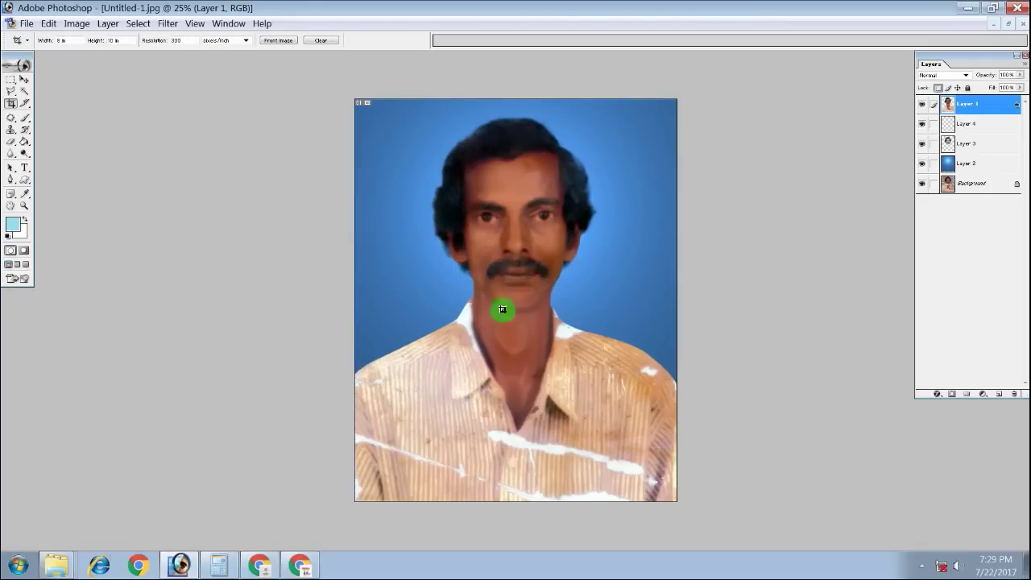
key("s")
key("ctrl+plus")
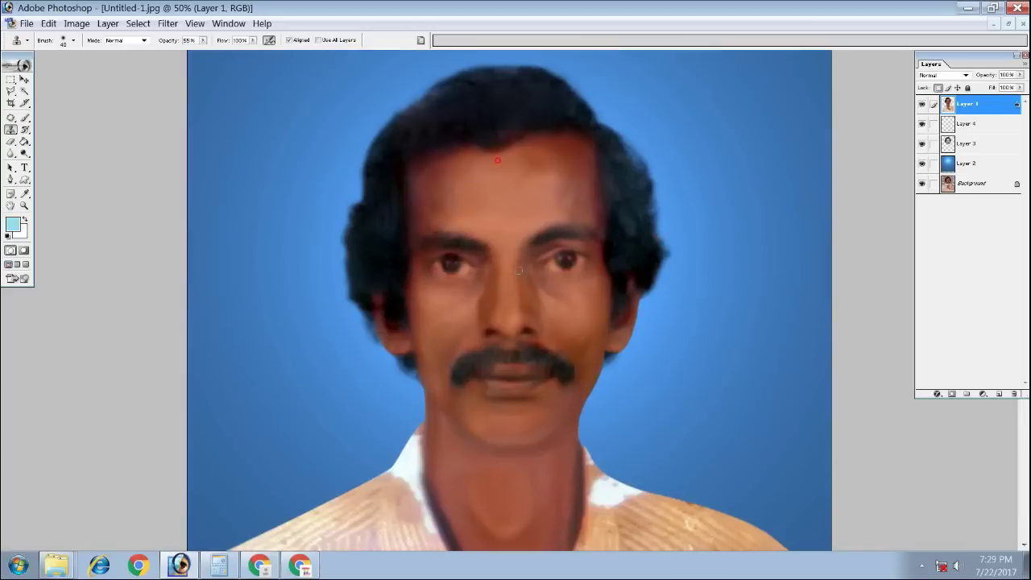
Zoom and pan around the eyes, nose and moustache, then zoom out to the whole face
left_click(518, 264, "ctrl")
left_click(467, 325, "ctrl")
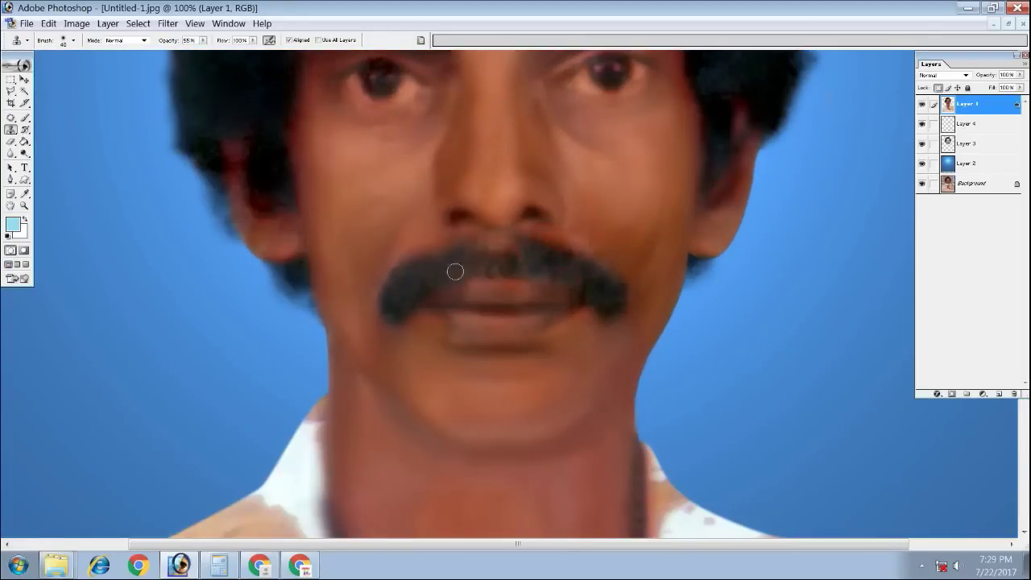
scroll(455, 271, "up", 3)
mouse_move(334, 333)
left_mouse_down()
mouse_move(394, 286)
mouse_move(385, 279)
mouse_move(369, 299)
left_mouse_up()
key("ctrl+minus")
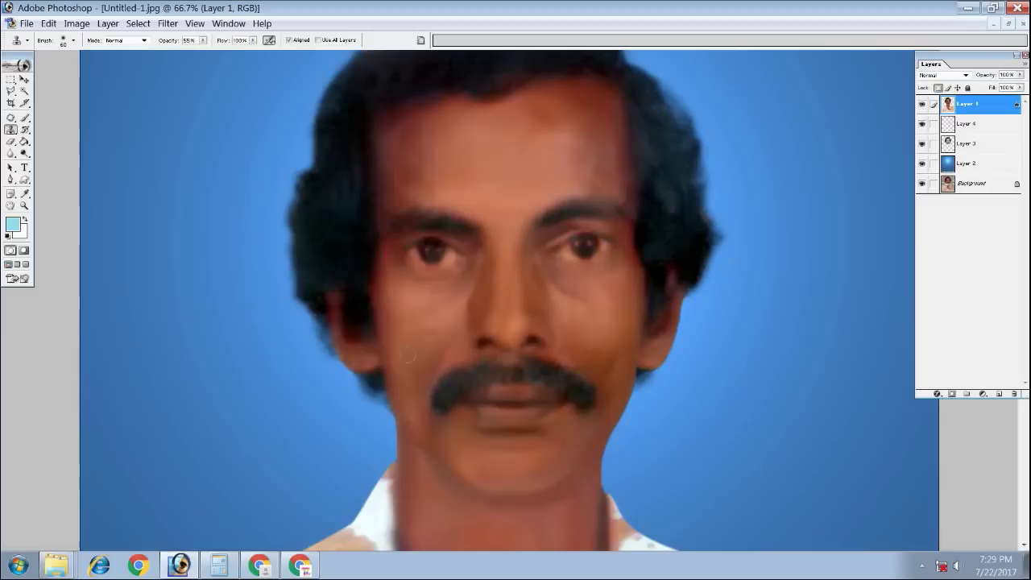
scroll(546, 344, "down", 5)
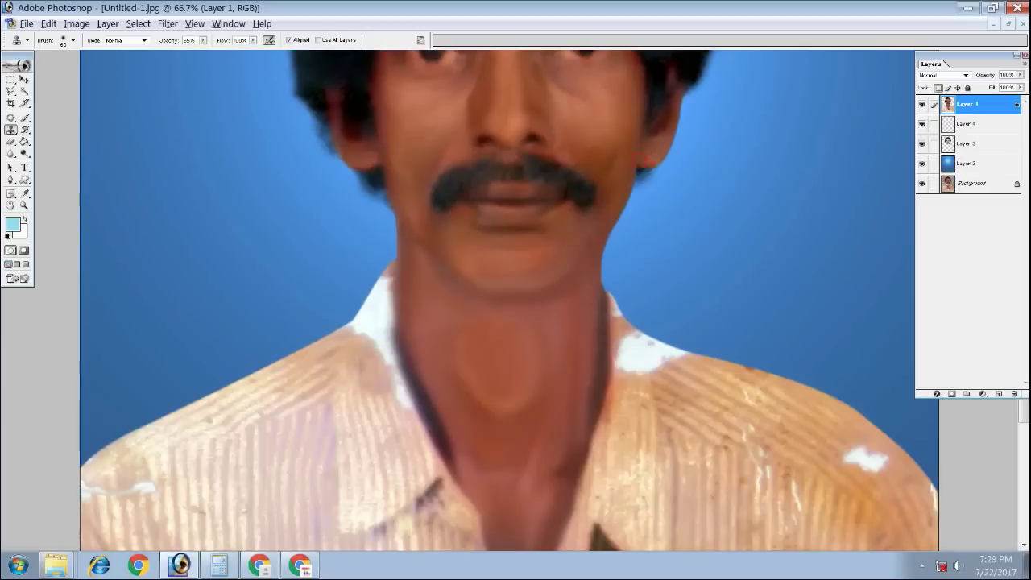
key("ctrl+minus")
key("ctrl+plus")
key("ctrl+plus")
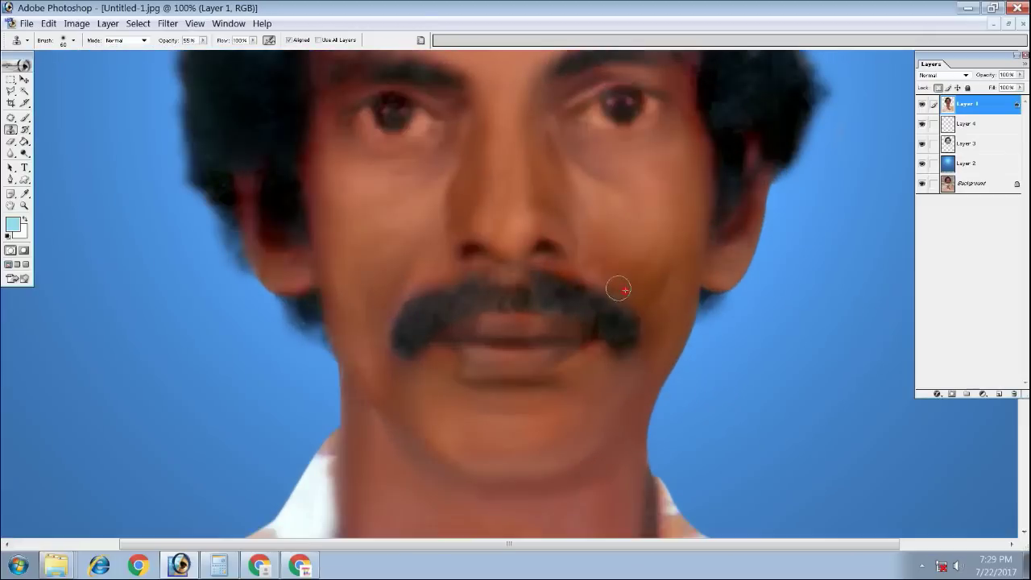
key("ctrl+minus")
key("ctrl+minus")
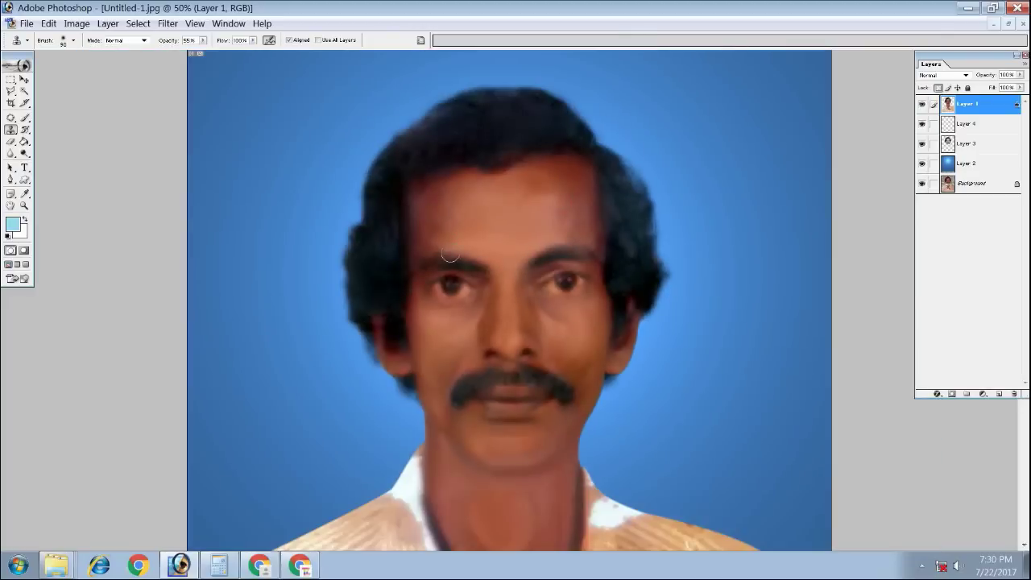
scroll(591, 235, "down", 5)
key("ctrl+minus")
Drag the plaid shirt from 079.tif into the portrait below the face
key("v")
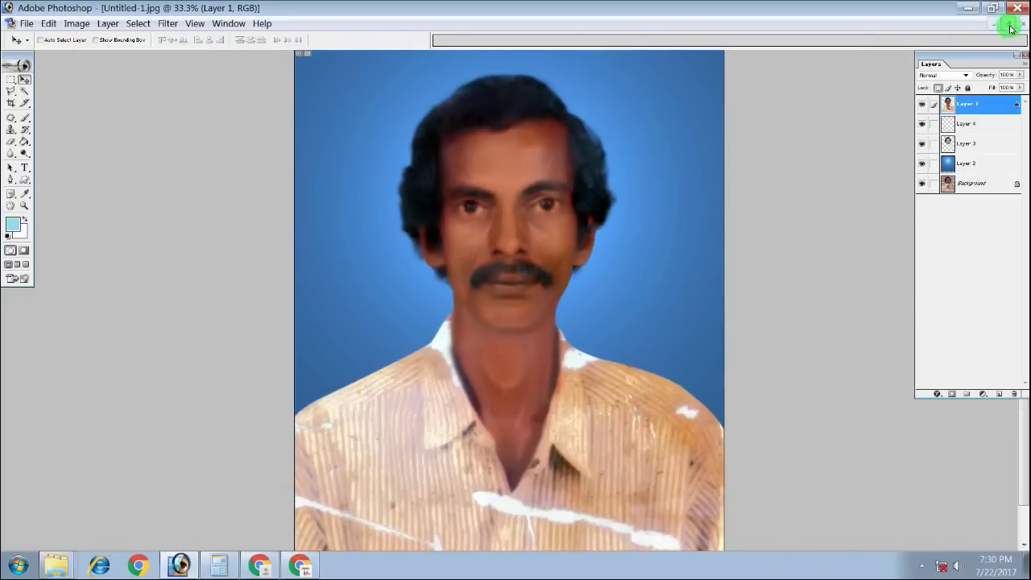
left_click(1008, 23)
left_click_drag(532, 241, 168, 287)
left_click_drag(504, 306, 553, 458)
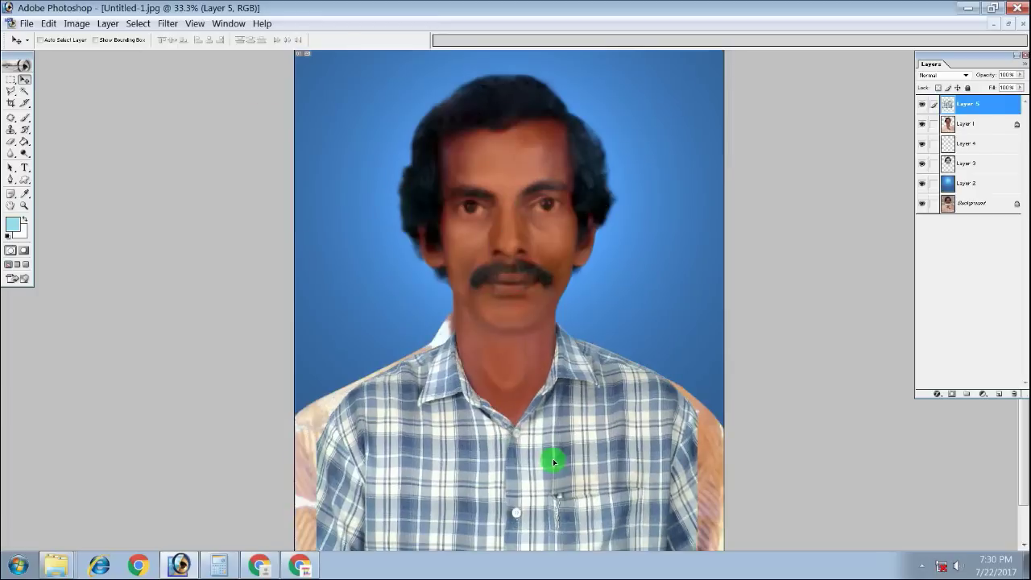
Scale and tilt the shirt to fill the width, then reshape its top edge
key("ctrl+t")
left_click_drag(696, 320, 595, 370)
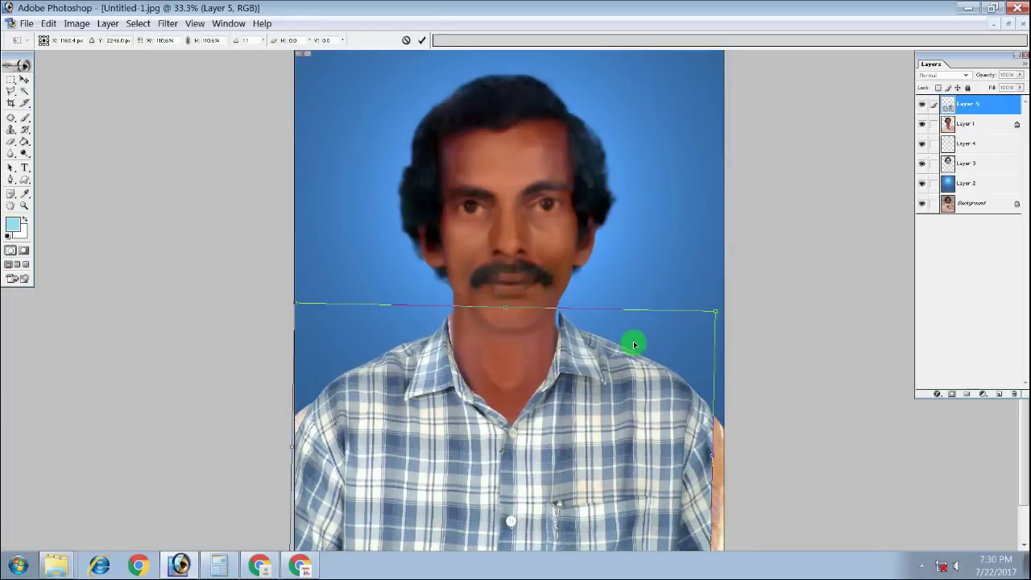
left_click_drag(594, 368, 595, 388)
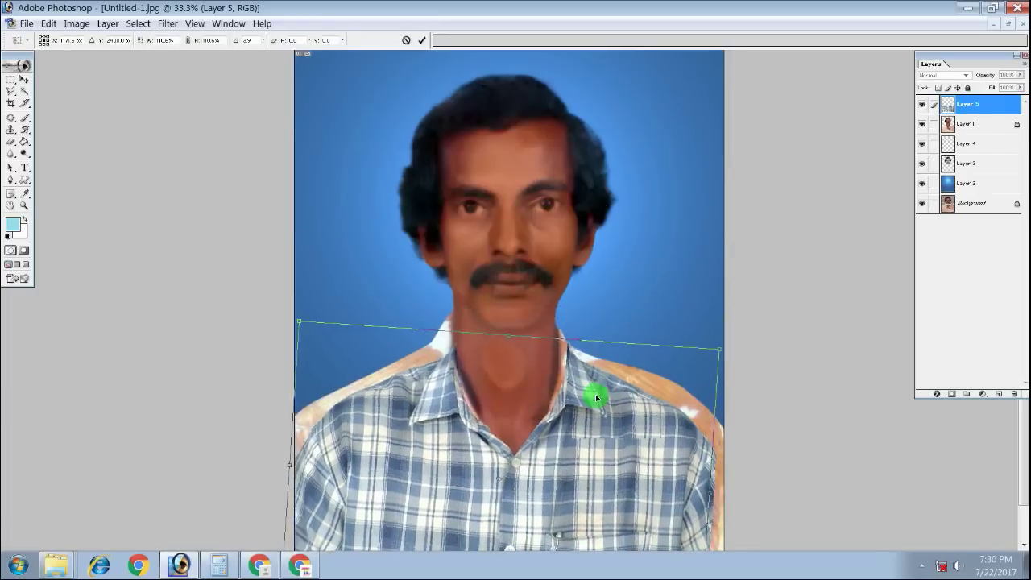
key("Return")
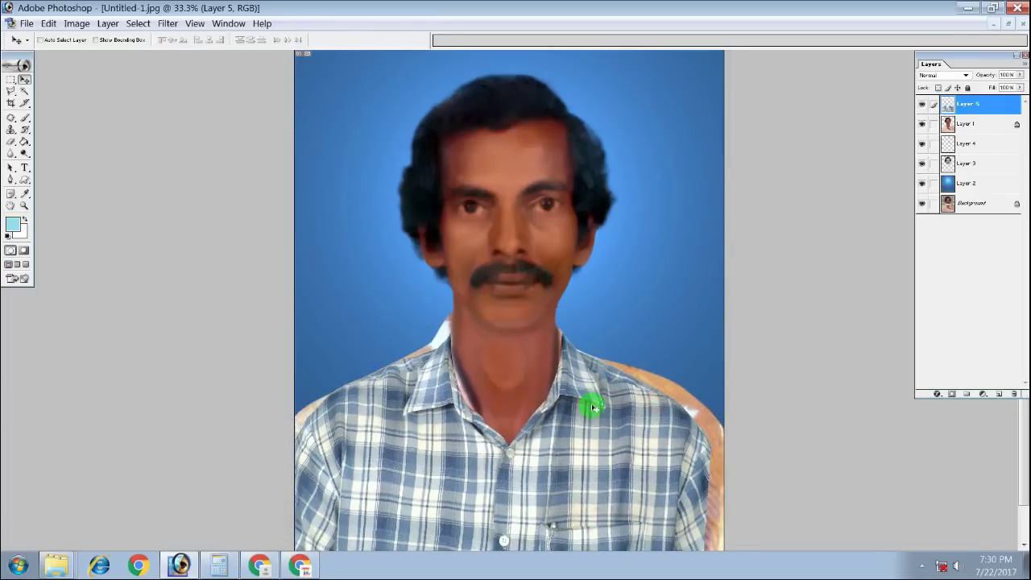
key("ctrl+t")
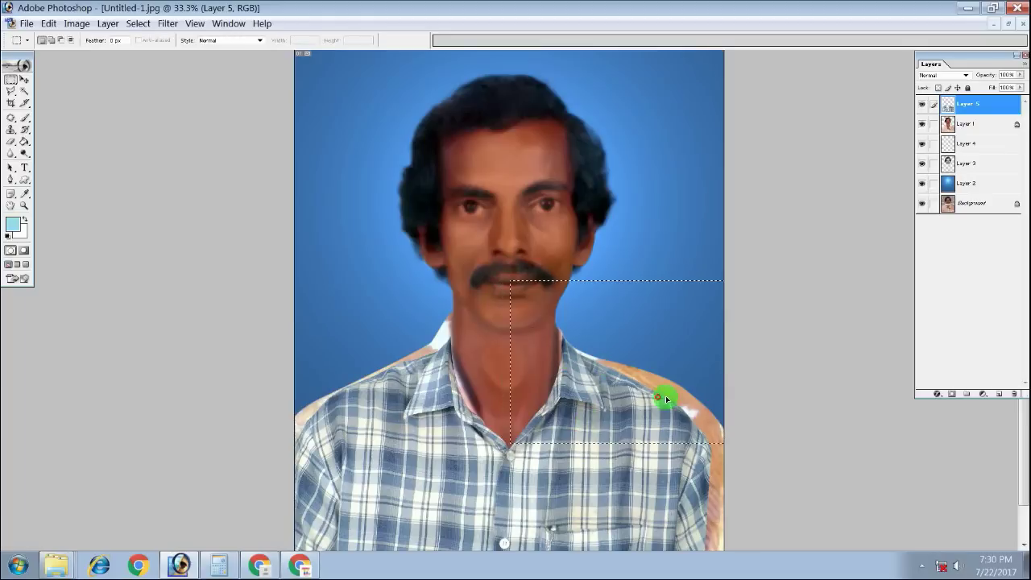
left_click_drag(617, 282, 616, 279)
key("Return")
Marquee the shirt's right shoulder edge and stretch it outward with Free Transform
key("m")
mouse_move(239, 269)
left_mouse_down()
mouse_move(513, 437)
mouse_move(438, 267)
left_mouse_up()
key("c")
key("ctrl+minus")
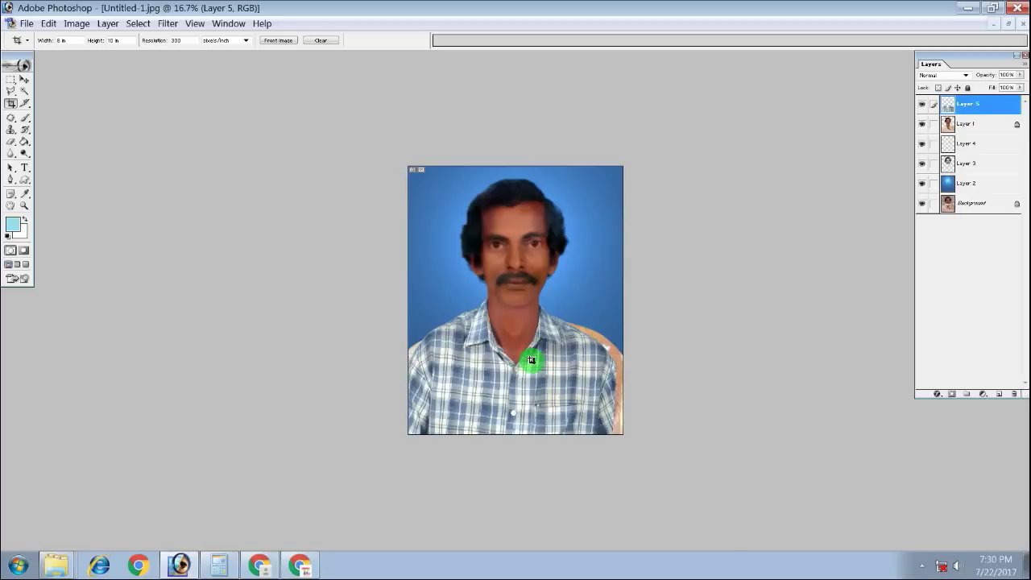
key("m")
mouse_move(501, 240)
left_mouse_down()
mouse_move(621, 387)
mouse_move(687, 368)
left_mouse_up()
key("ctrl+t")
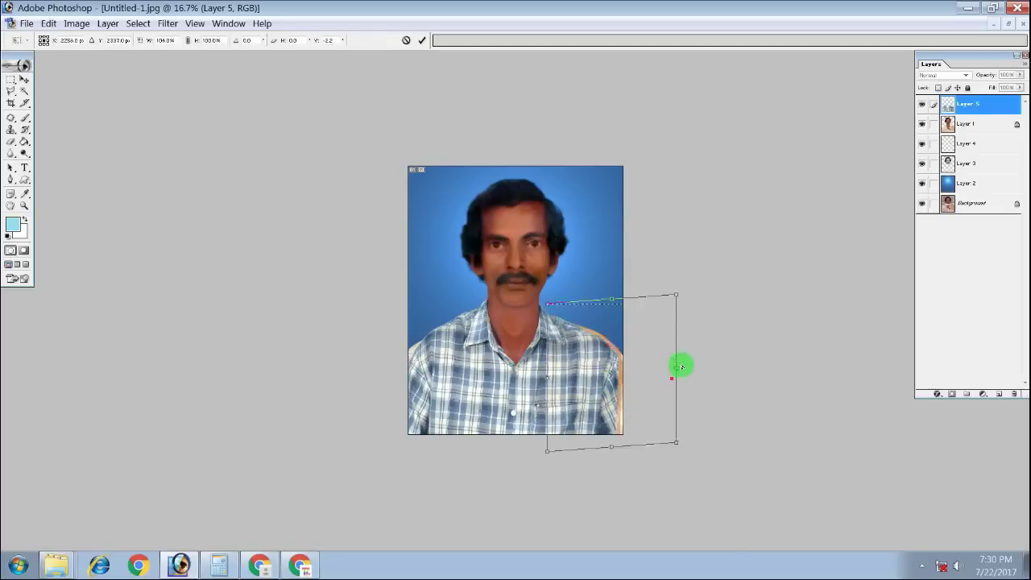
double_click(632, 369)
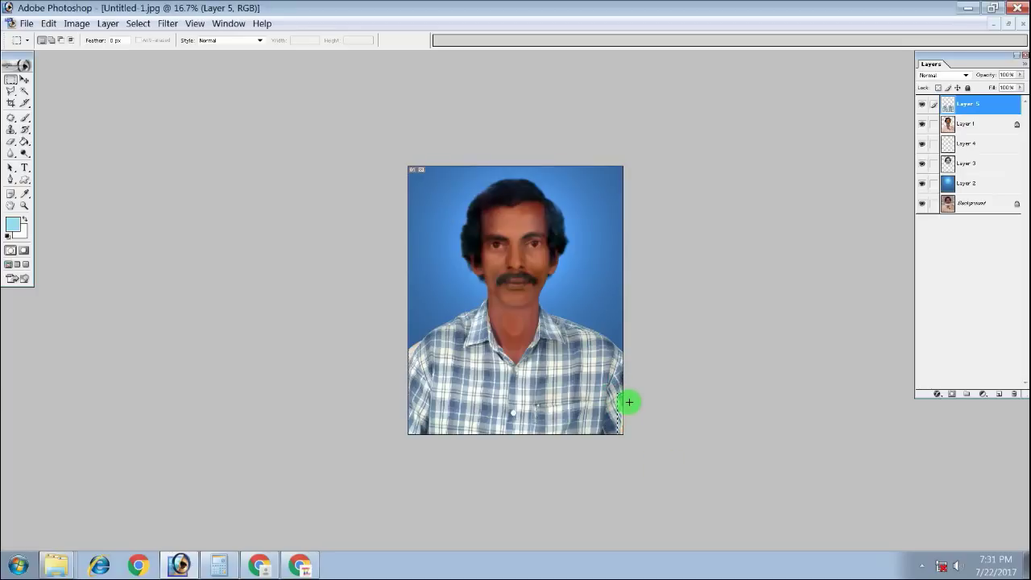
Stretch the strip at the shirt's right edge with another Free Transform
key("ctrl+t")
key("c")
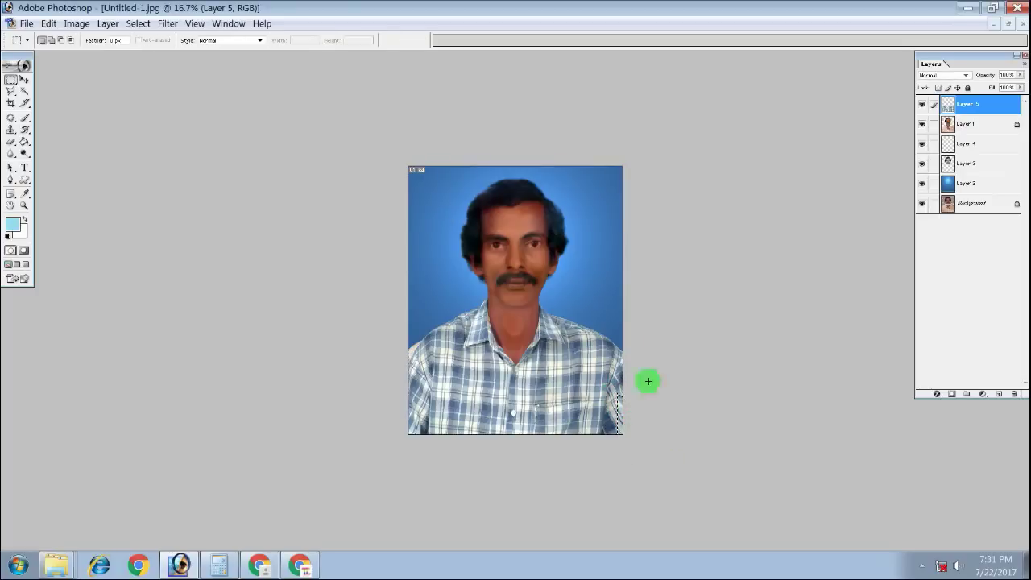
key("ctrl+plus")
key("ctrl+plus")
key("ctrl+plus")
key("ctrl+plus")
scroll(472, 161, "down", 4)
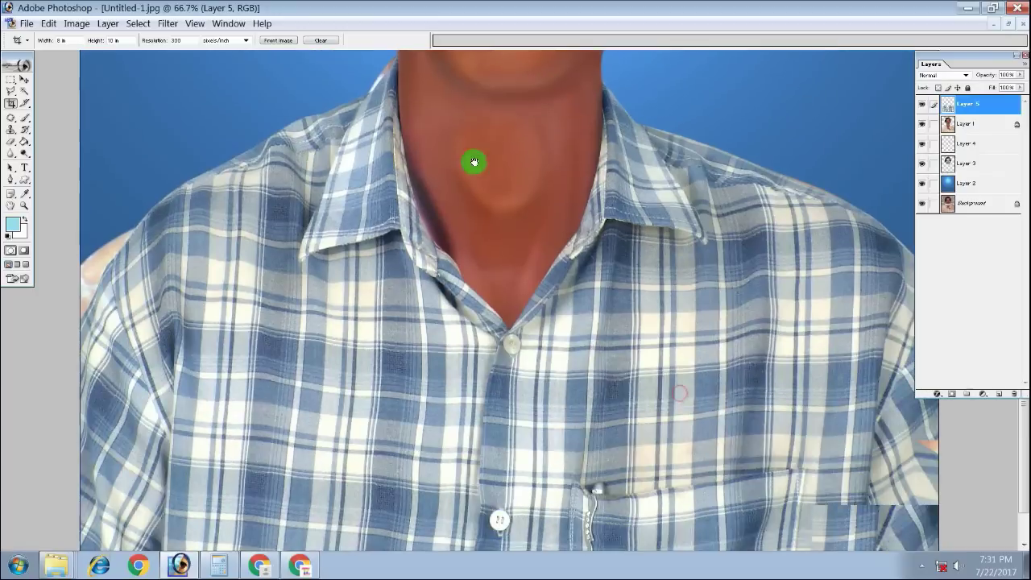
Select the Clone Stamp and set its opacity to 100%
key("s")
left_click(1025, 55)
scroll(978, 356, "down", 1)
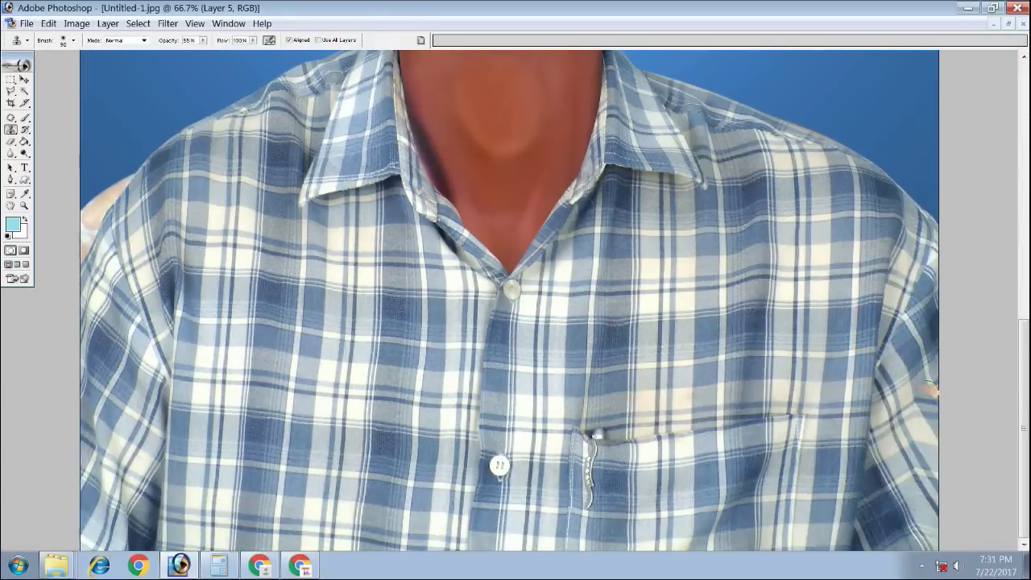
left_click_drag(202, 40, 276, 41)
left_click(927, 379, "alt")
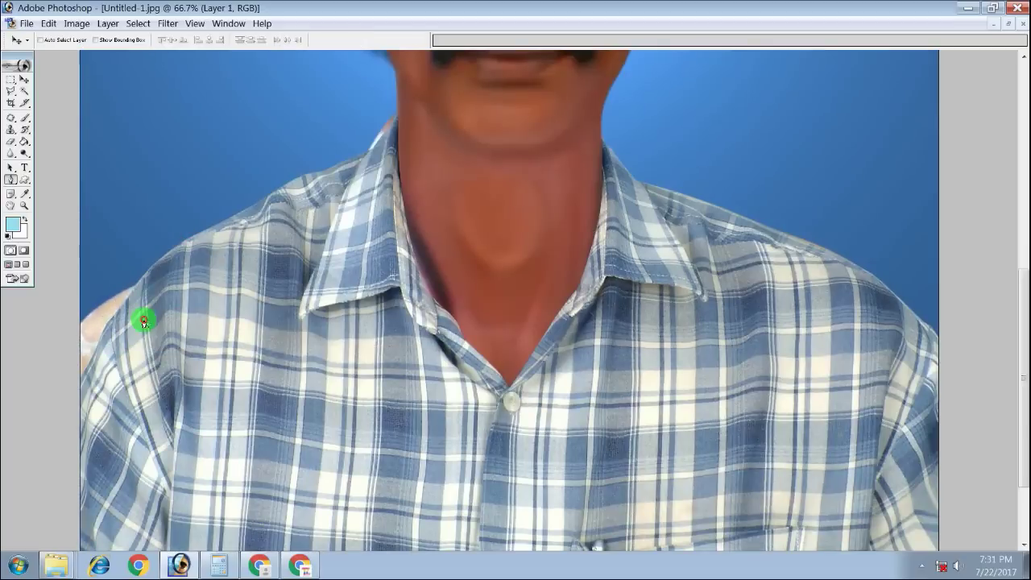
left_click_drag(144, 356, 35, 380)
left_click(73, 243)
left_click_drag(338, 104, 391, 109)
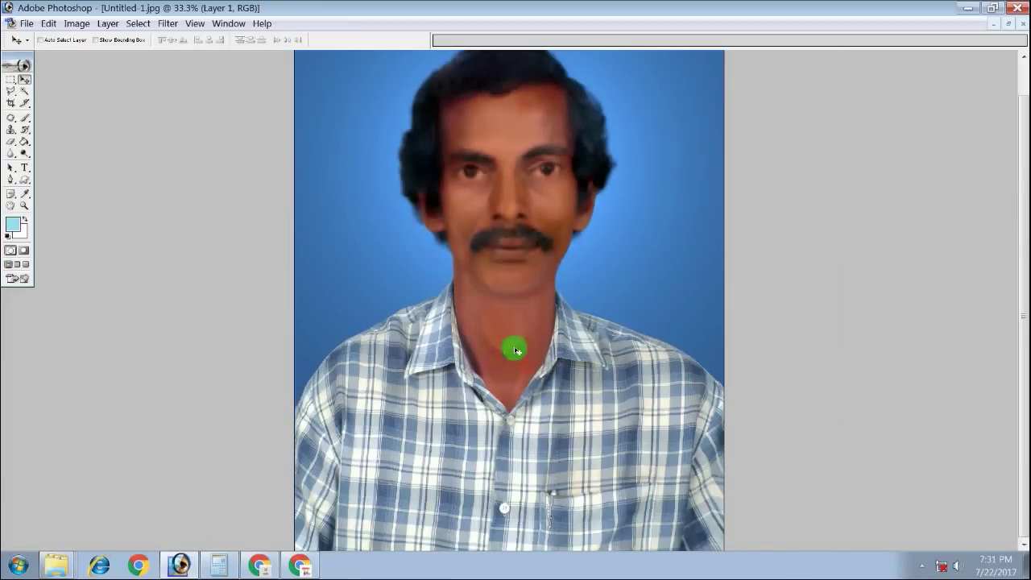
Clone plaid over the collar edges beside the neck and view the whole portrait
key("ctrl+plus")
left_click(409, 398)
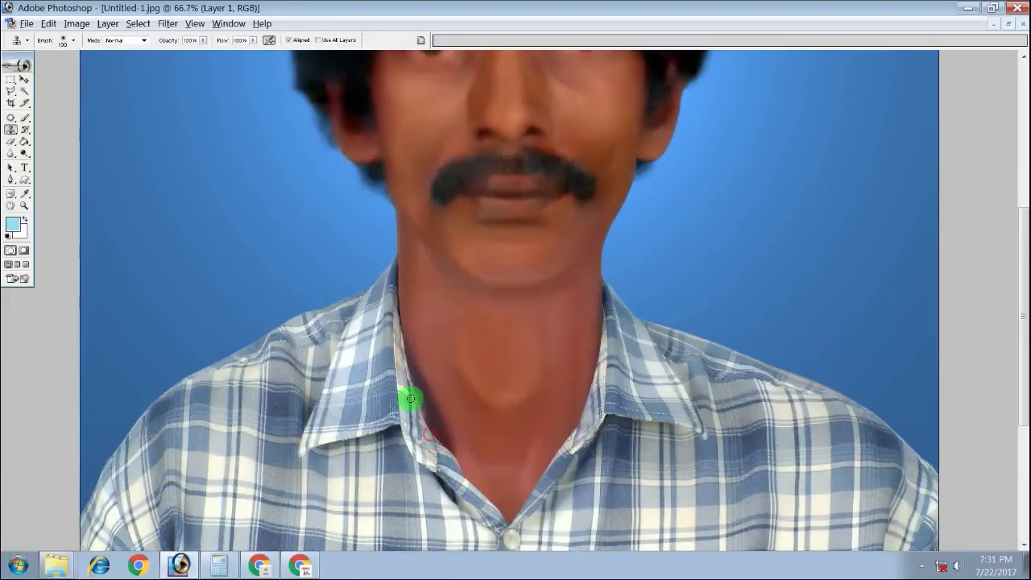
scroll(413, 396, "down", 2)
left_click(431, 364)
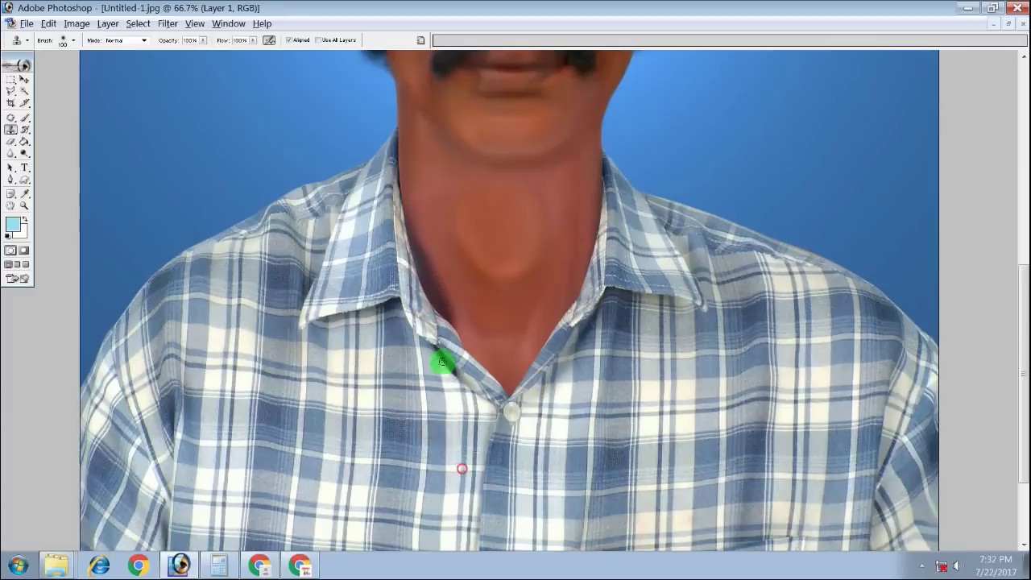
left_click(489, 439)
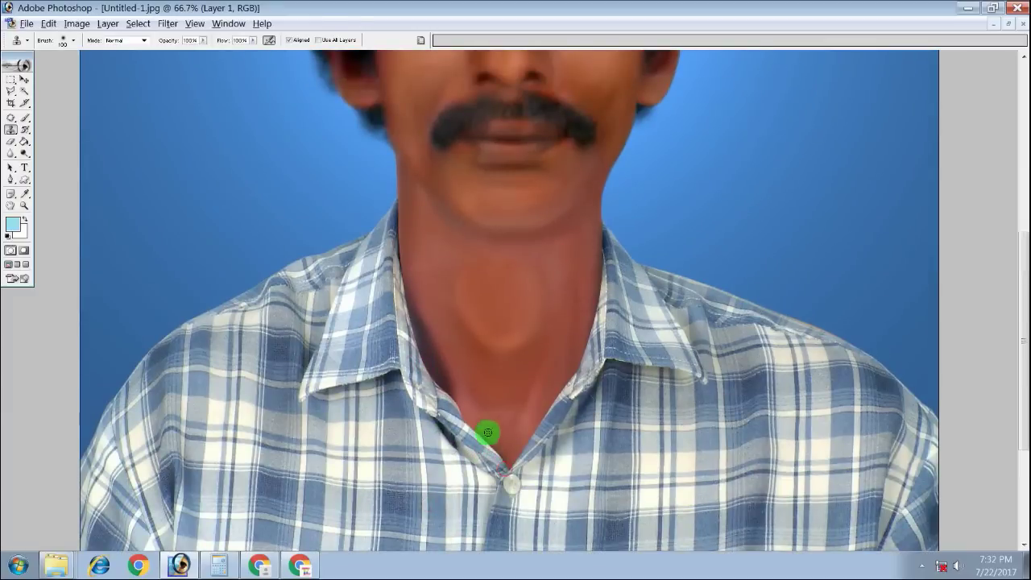
left_click(465, 425)
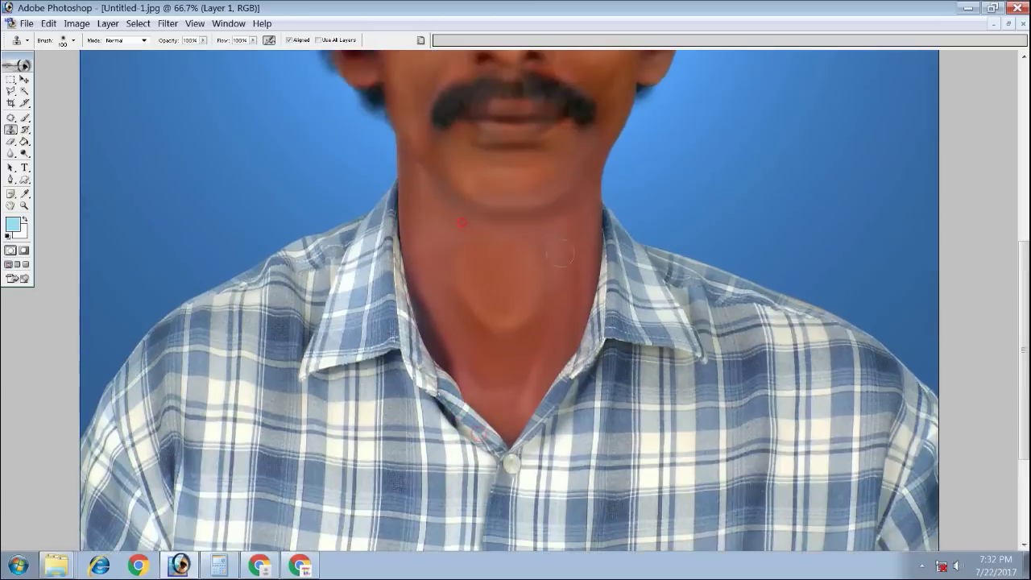
left_click(637, 276, "alt")
left_click(637, 276, "alt")
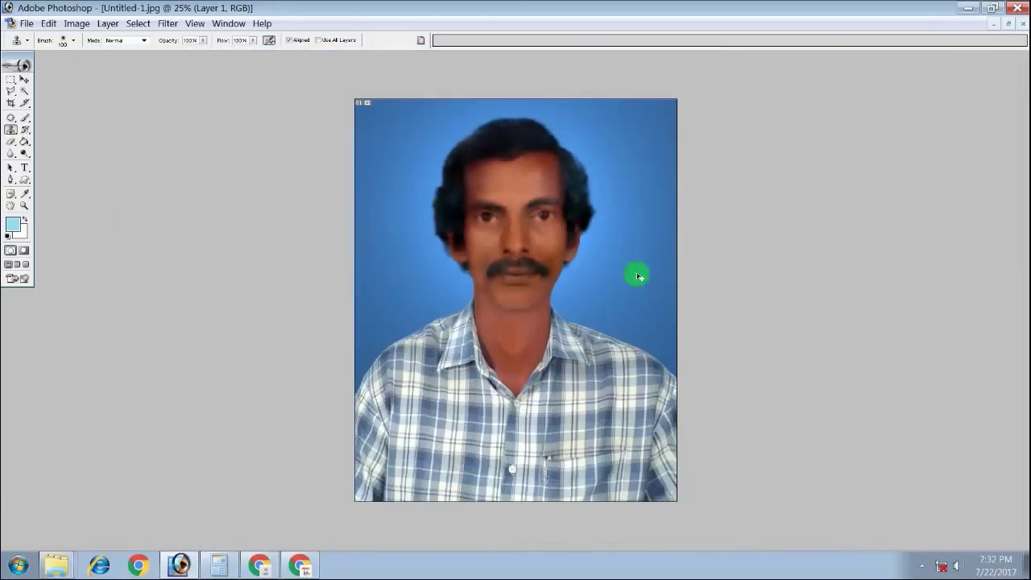
Apply the Noise > Dust & Scratches filter to the whole portrait
left_click(581, 301, "ctrl")
left_click(168, 23)
mouse_move(186, 155)
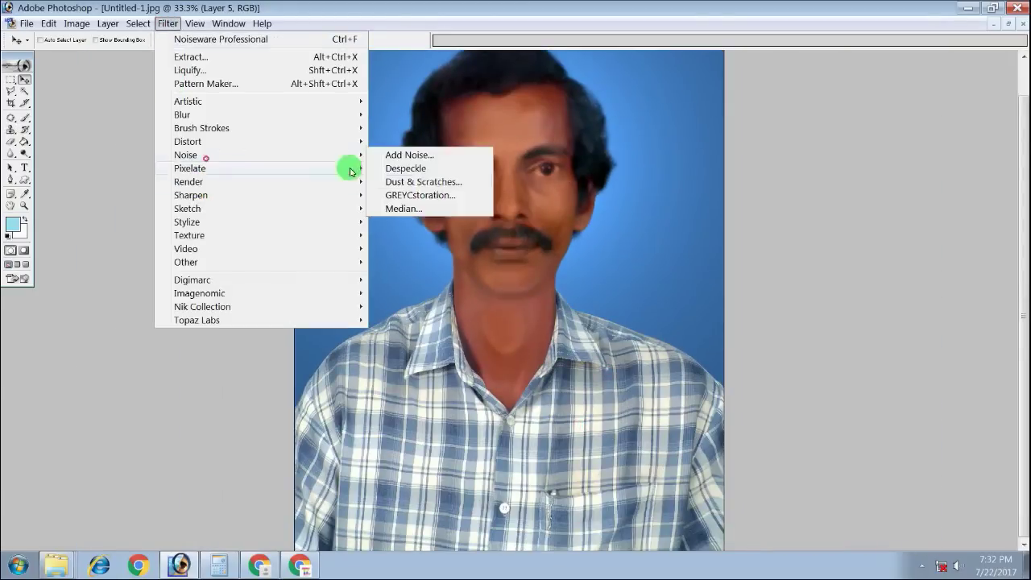
left_click(403, 181)
left_click(720, 228)
left_click(717, 209)
key("Escape")
Zoom in on the face and back out to inspect the filtered portrait
key("v")
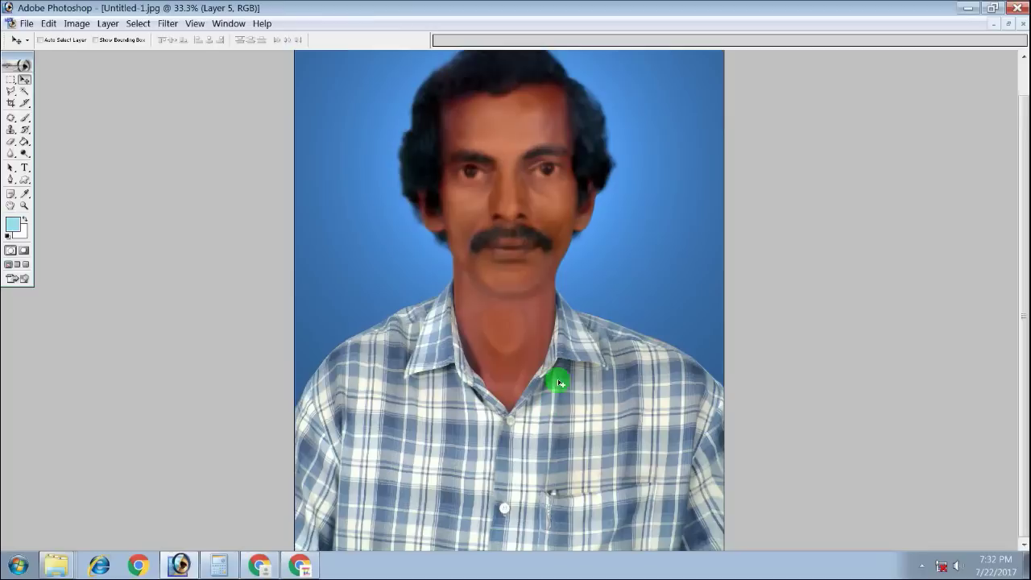
left_click(545, 202, "alt")
left_click(555, 239, "ctrl")
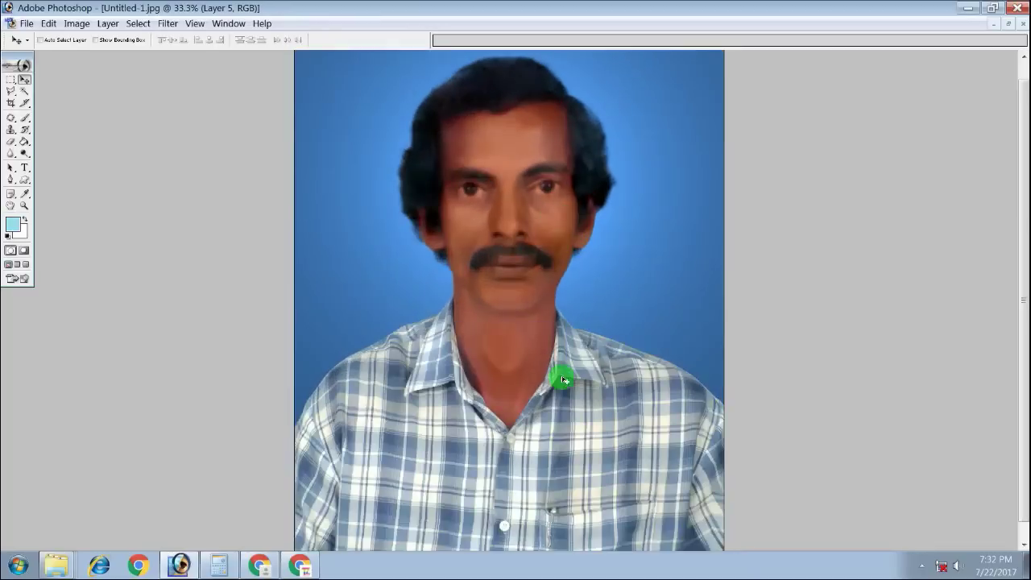
key("c")
key("ctrl+plus")
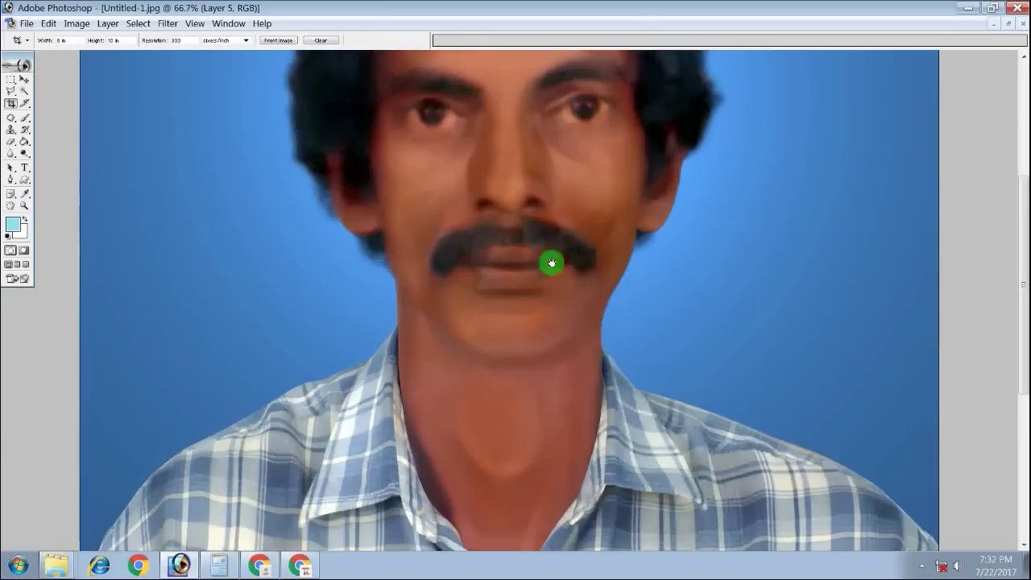
key("v")
key("ctrl+minus")
Make a brief Quick Mask pass with default black and white colours, then exit it
key("d")
key("q")
key("w")
right_click(540, 170)
key("Escape")
Select the face skin tones with Color Range at lower fuzziness and feather the selection
key("q")
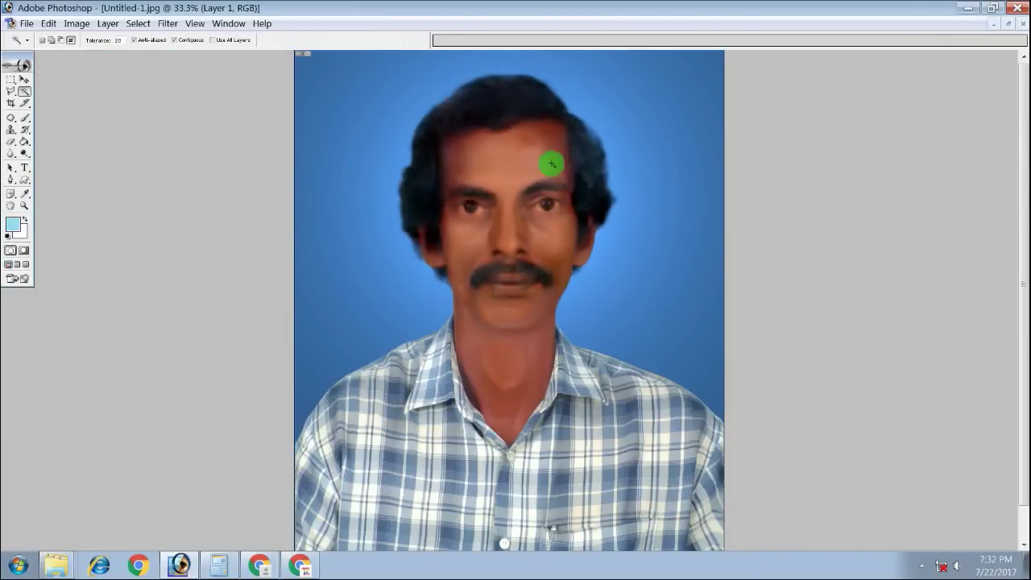
key("alt+s")
key("c")
left_click(592, 171)
left_click(553, 159)
left_click_drag(713, 189, 653, 190)
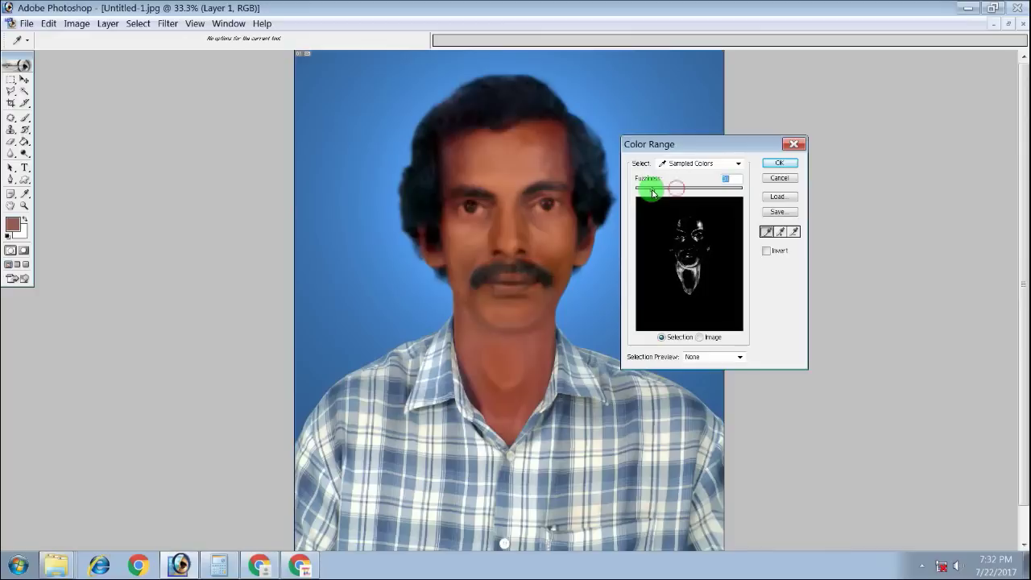
left_click(764, 166)
key("ctrl+alt+d")
key("Return")
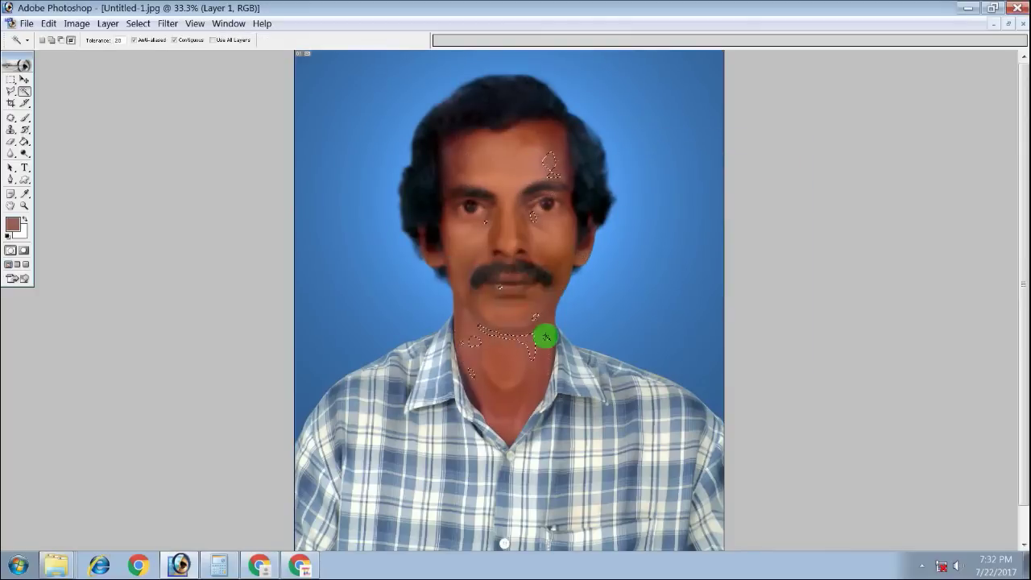
Shift the selected skin toward red (+27) with Color Balance, then deselect
key("ctrl+b")
left_click_drag(780, 93, 782, 91)
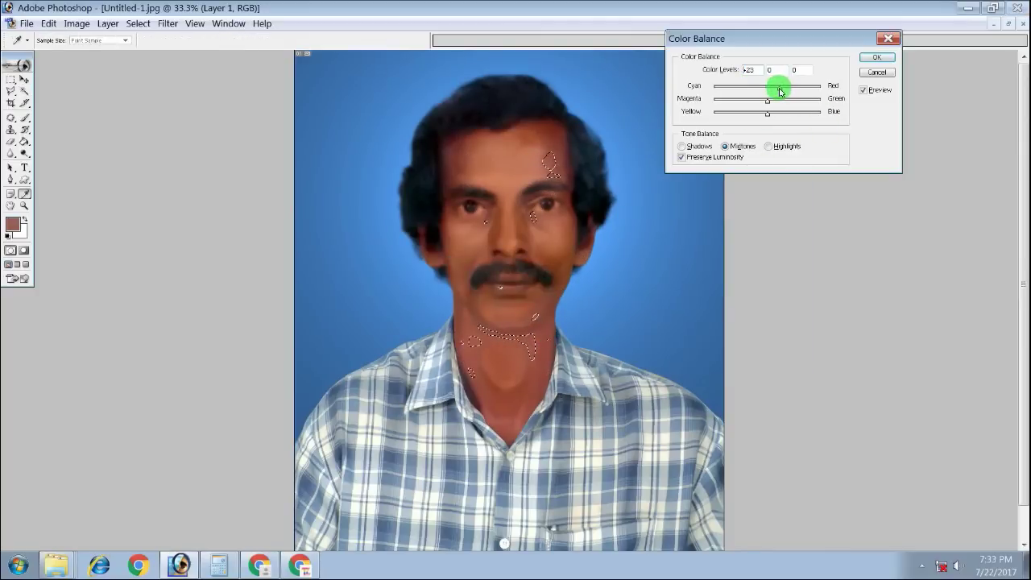
key("Return")
key("ctrl+d")
key("c")
key("ctrl+d")
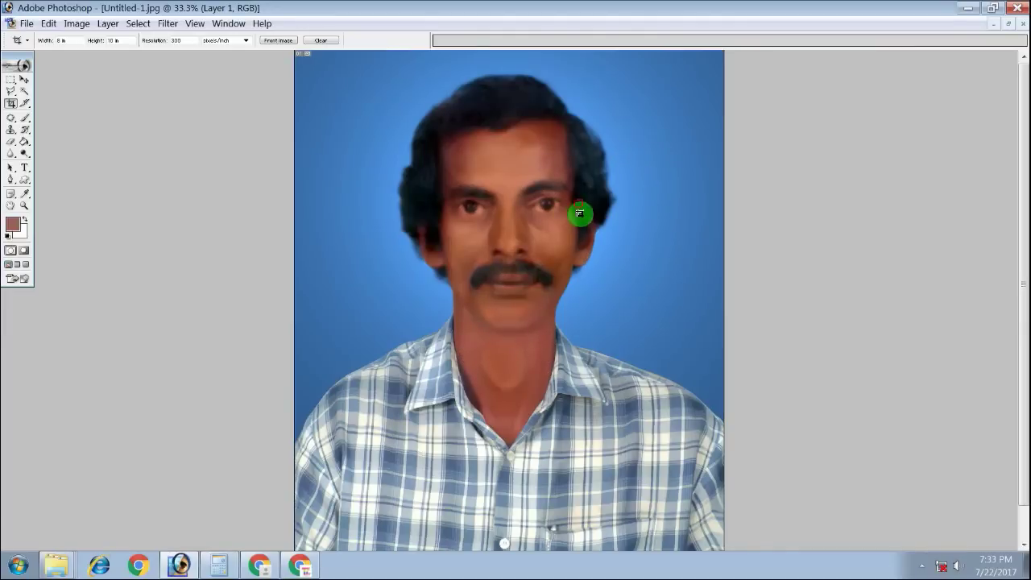
Select the forehead tones with Color Range, feather them and apply a Color Balance shift
key("i")
right_click(580, 213)
left_click(620, 235)
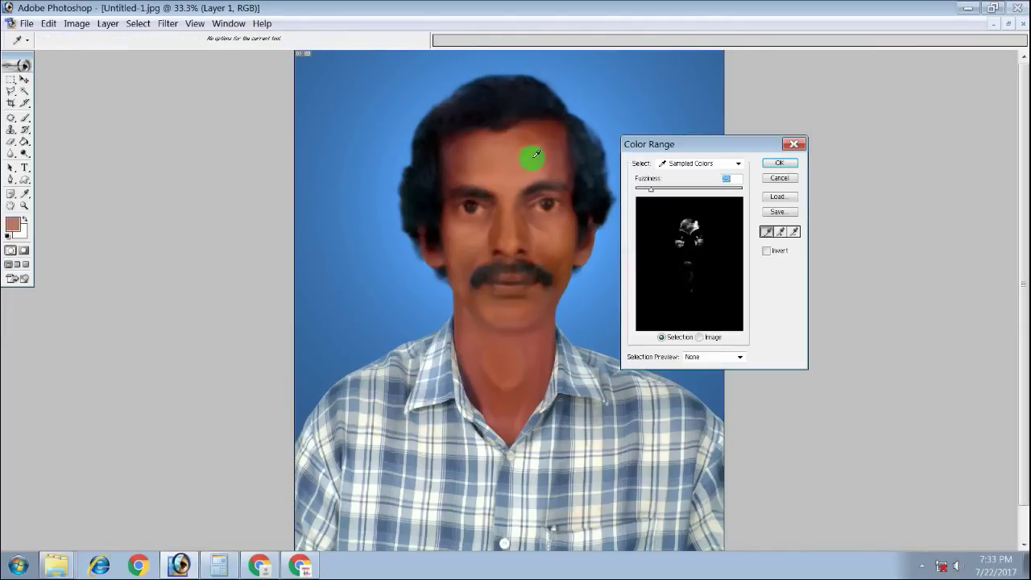
left_click_drag(641, 185, 651, 188)
key("Return")
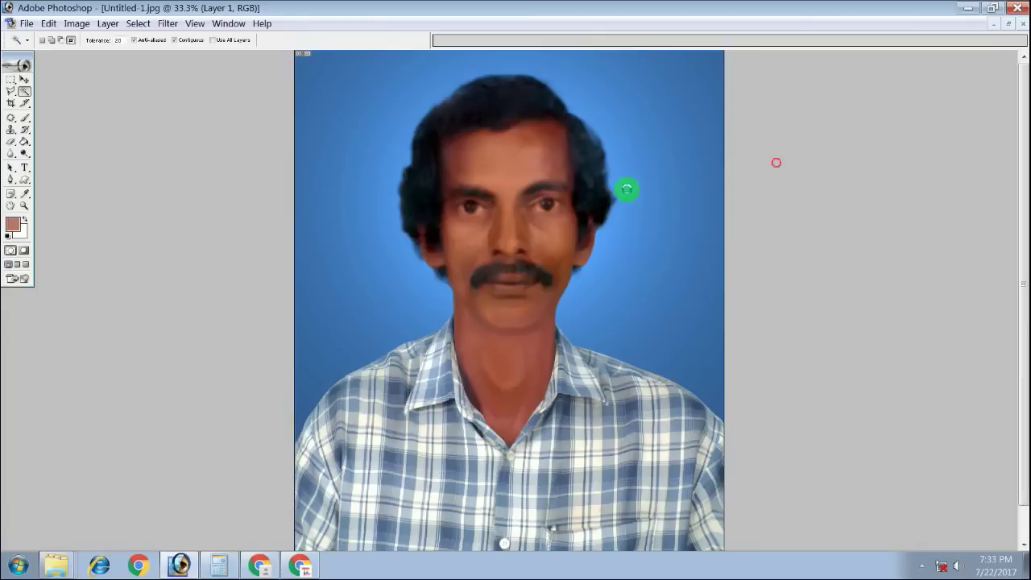
key("ctrl+alt+d")
key("Return")
key("ctrl+b")
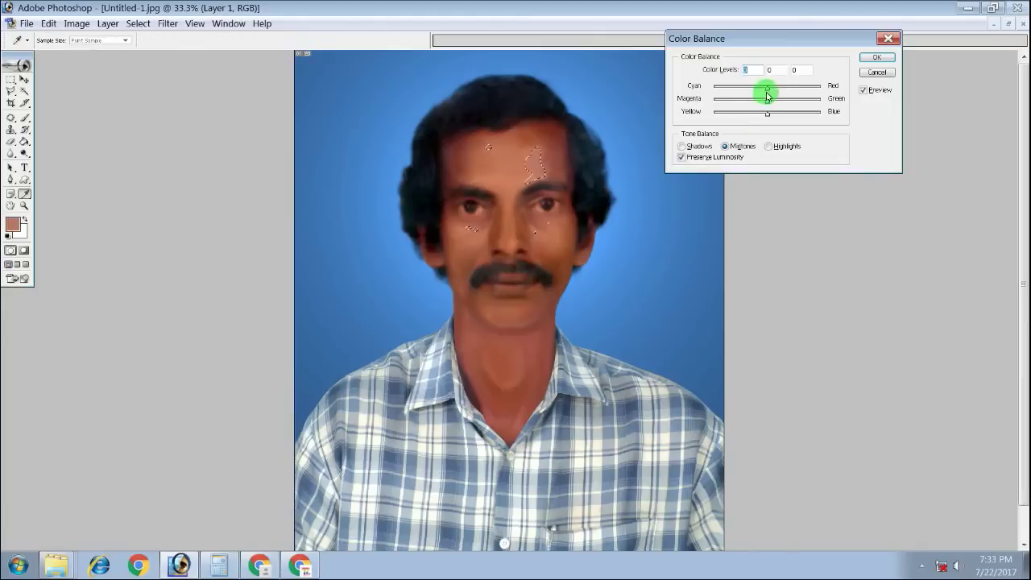
key("Return")
key("ctrl+d")
key("c")
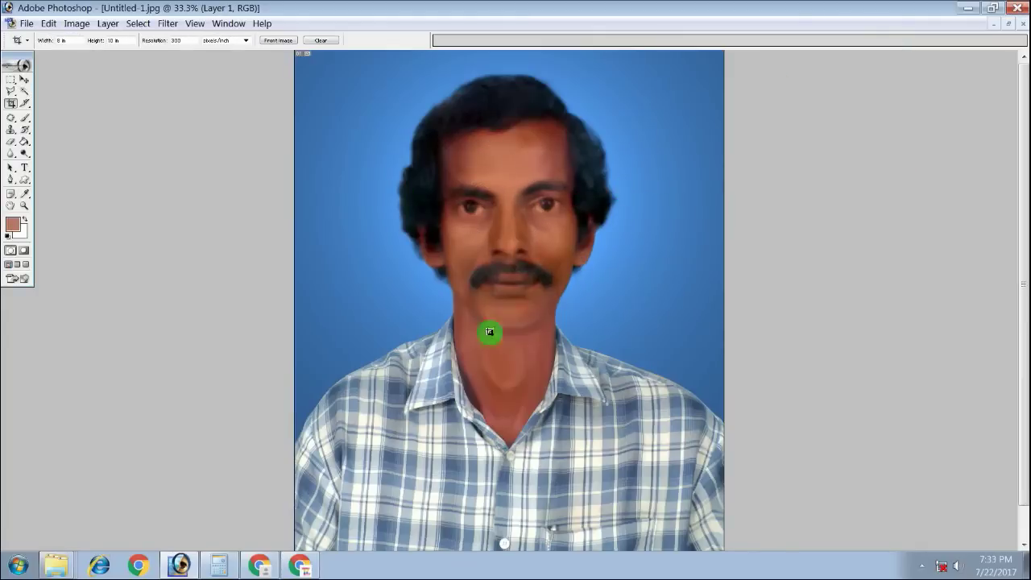
Select the darker temple skin with Color Range, feather it and warm it with Color Balance
key("q")
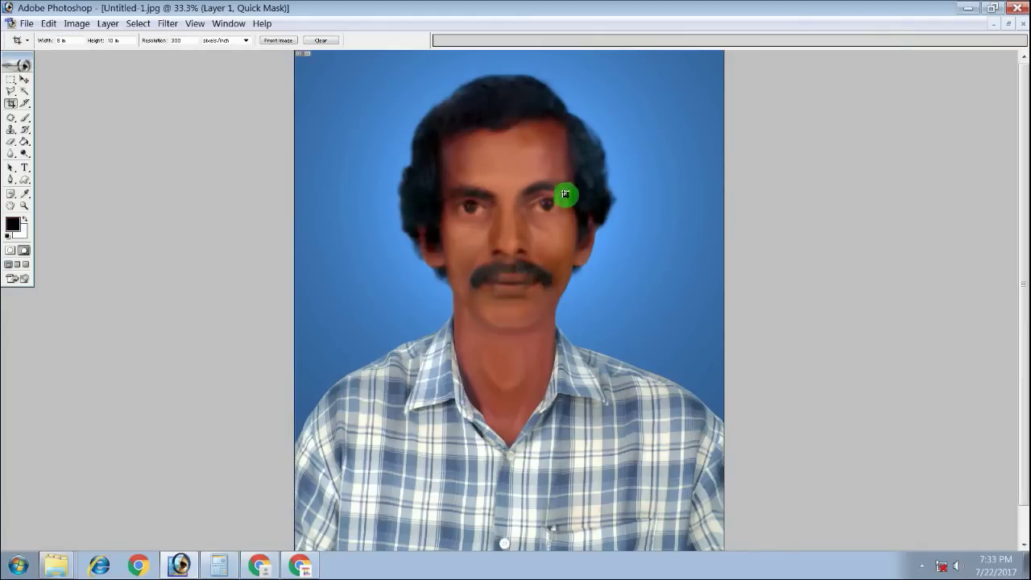
key("w")
right_click(581, 181)
left_click(625, 204)
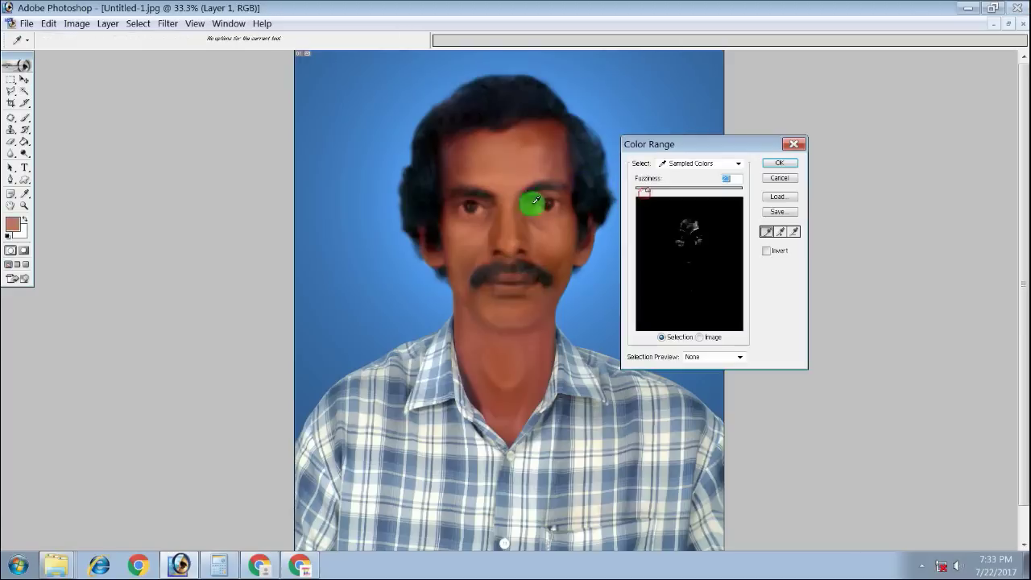
left_click(563, 174)
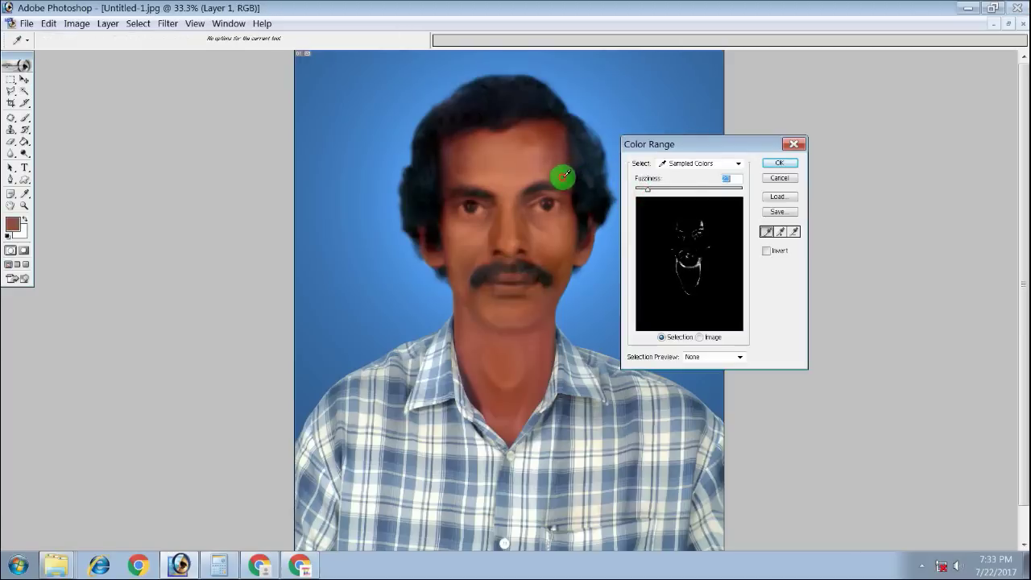
left_click(778, 163)
key("ctrl+alt+d")
key("Return")
key("ctrl+b")
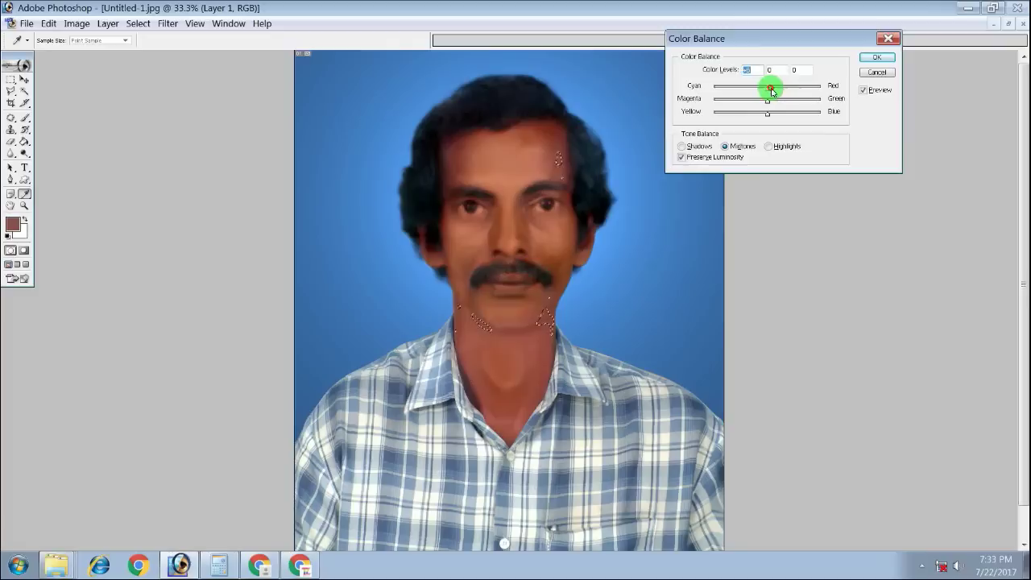
key("Return")
key("ctrl+d")
key("c")
key("v")
Enter Quick Mask with default colours and pick the Brush tool
key("d")
key("q")
key("p")
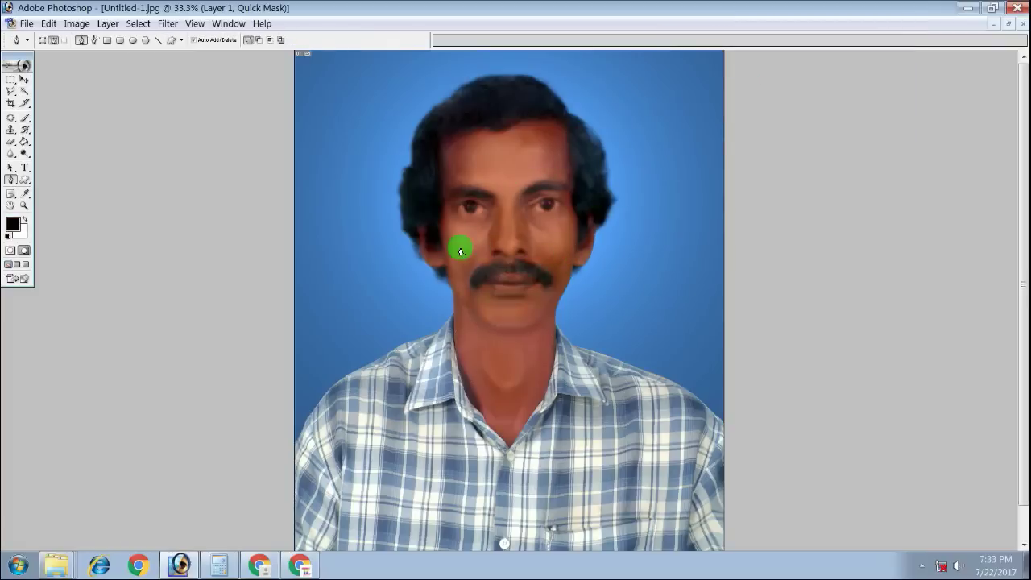
key("b")
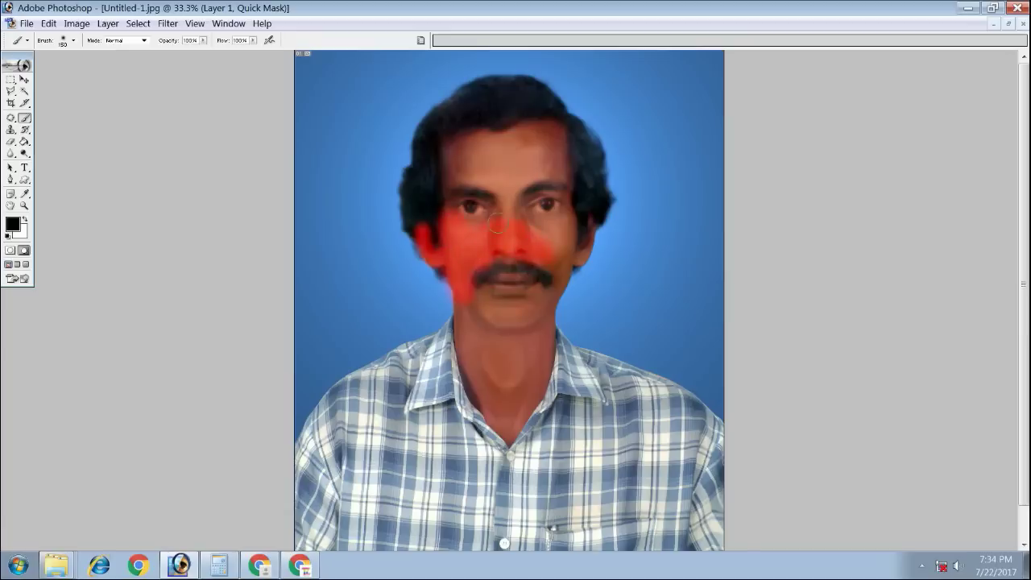
Mask the forehead and eye, then cut Magenta in Reds to -12 with Selective Color
mouse_move(489, 195)
left_mouse_down()
mouse_move(459, 150)
mouse_move(529, 166)
mouse_move(527, 202)
left_mouse_up()
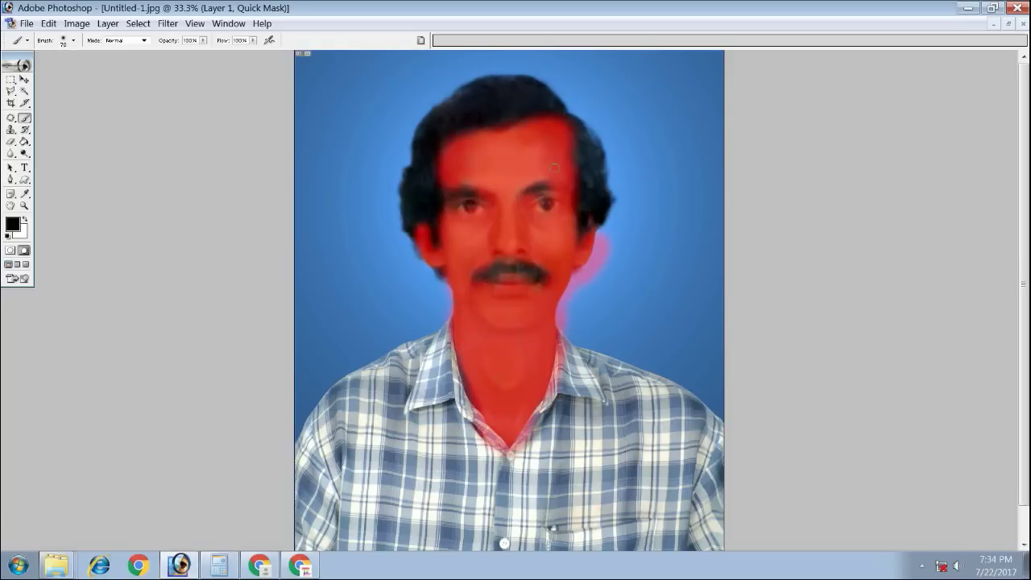
key("q")
left_click(575, 226, "alt")
left_click(77, 23)
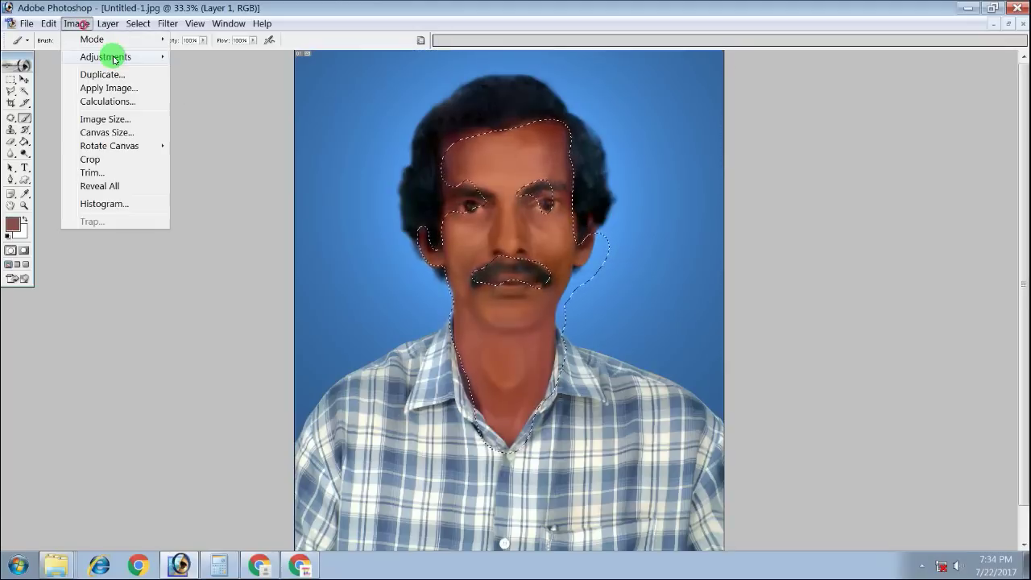
mouse_move(105, 56)
left_click(230, 194)
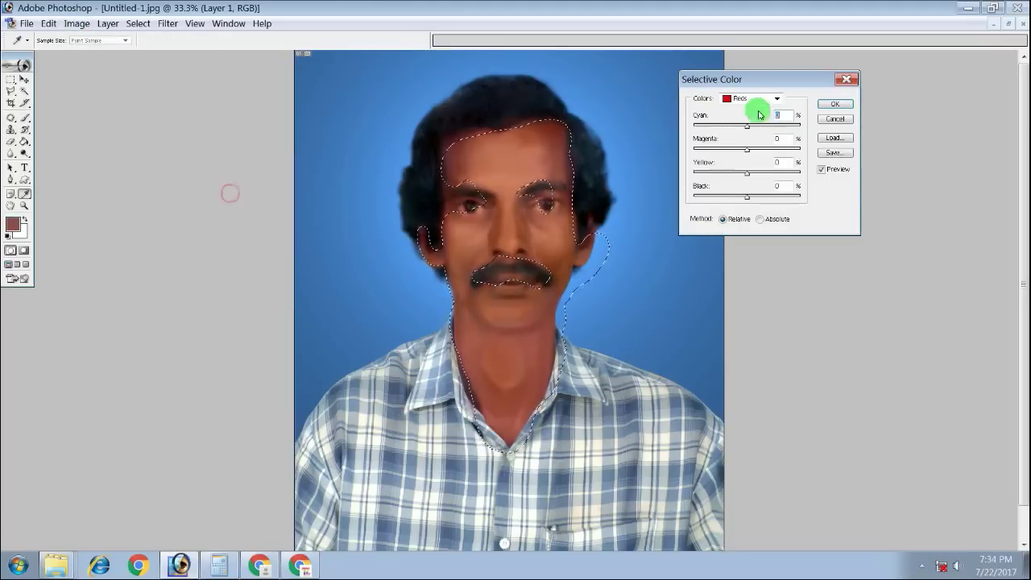
left_click_drag(753, 79, 823, 115)
left_click_drag(820, 187, 813, 187)
left_click(905, 138)
Deselect, then step backward and forward in history to compare the result
key("ctrl+d")
key("c")
key("ctrl+alt+z")
key("ctrl+alt+z")
key("ctrl+shift+z")
key("ctrl+shift+z")
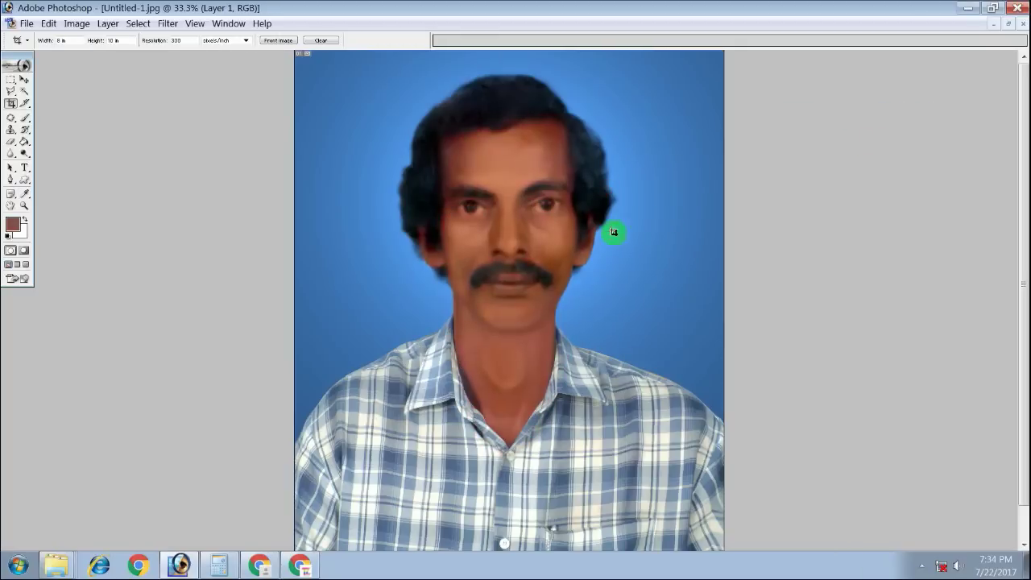
Zoom to 100% and set the Clone Stamp to 30% opacity around the eyes and forehead
key("ctrl+alt+0")
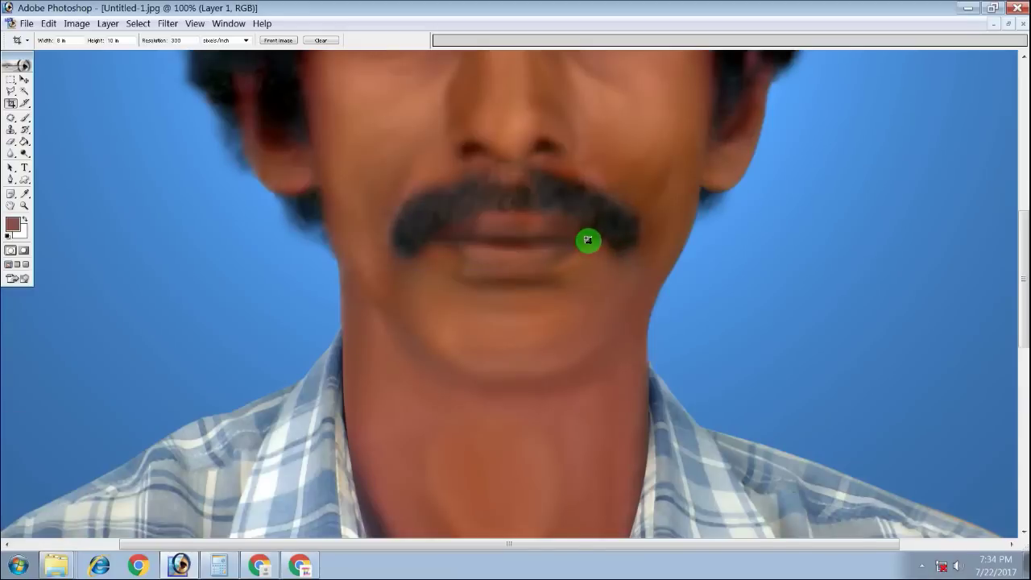
key("s")
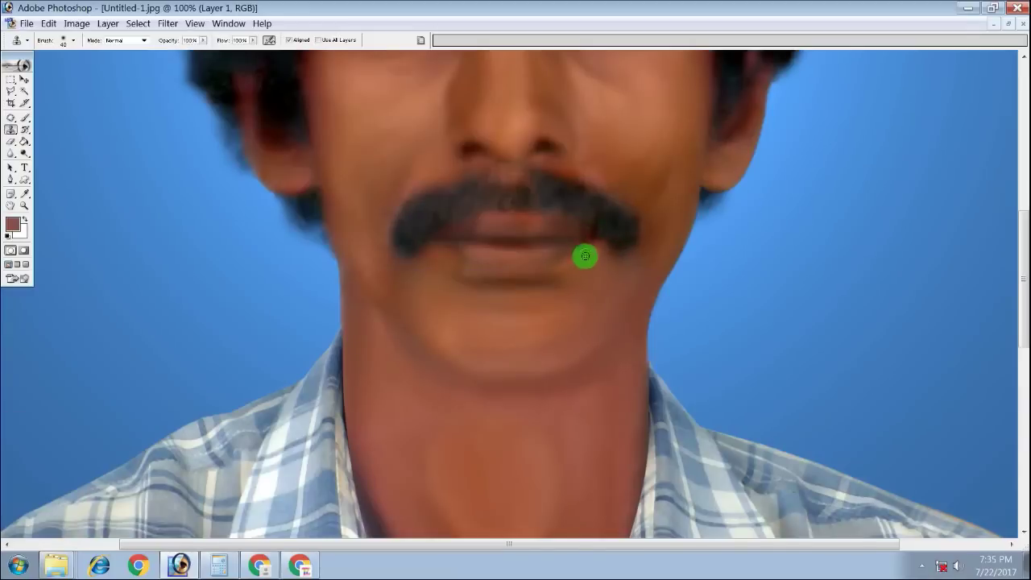
key("3")
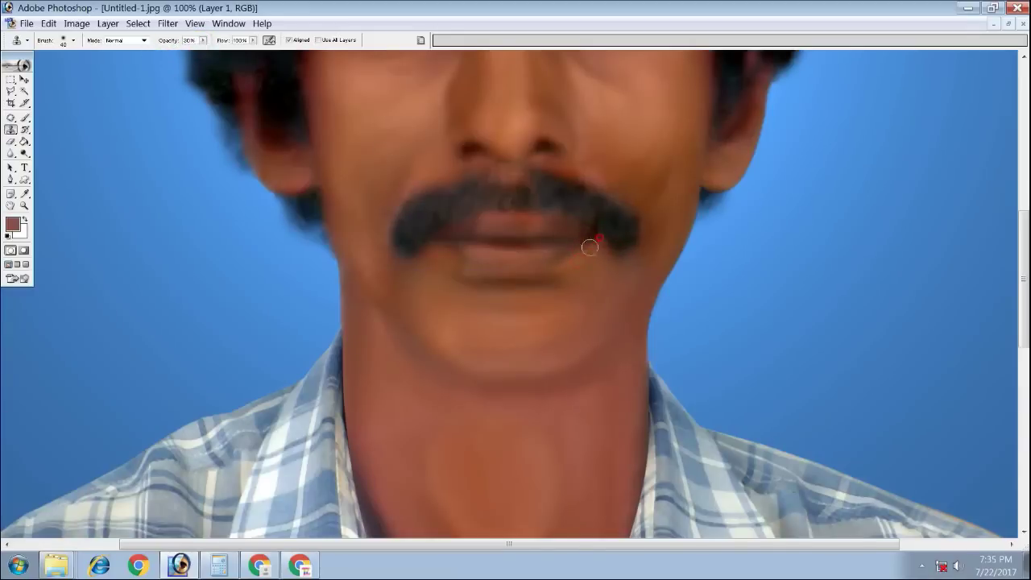
left_click_drag(609, 238, 593, 329)
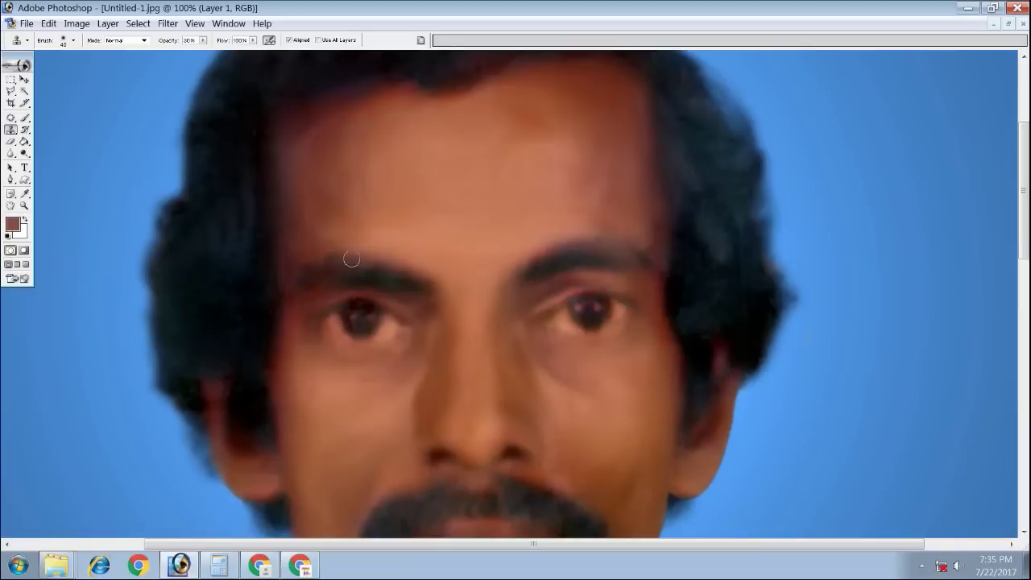
left_click_drag(352, 259, 431, 247)
left_click(400, 307, "alt")
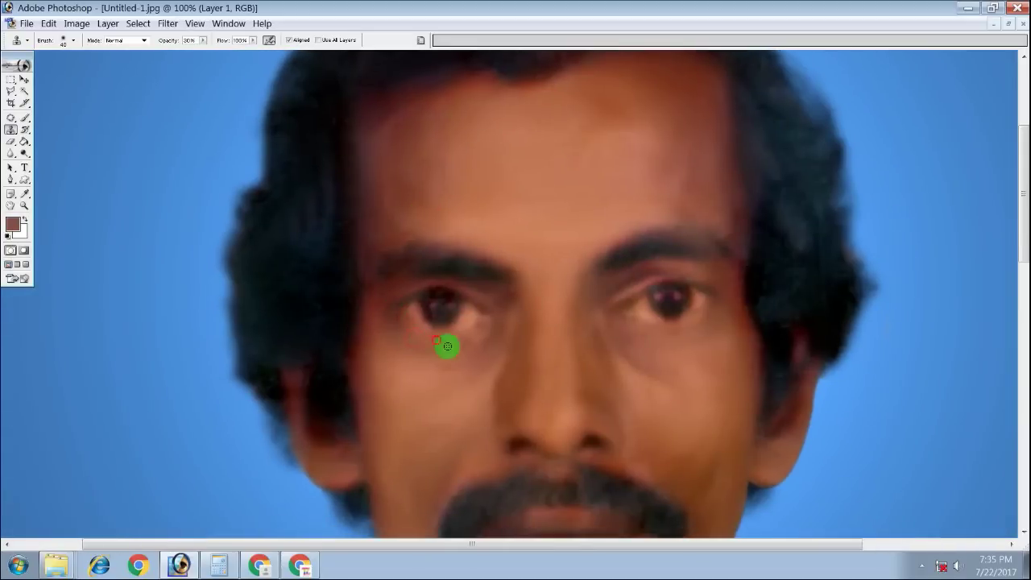
left_click_drag(312, 462, 363, 335)
left_click_drag(384, 288, 395, 365)
left_click_drag(674, 94, 594, 247)
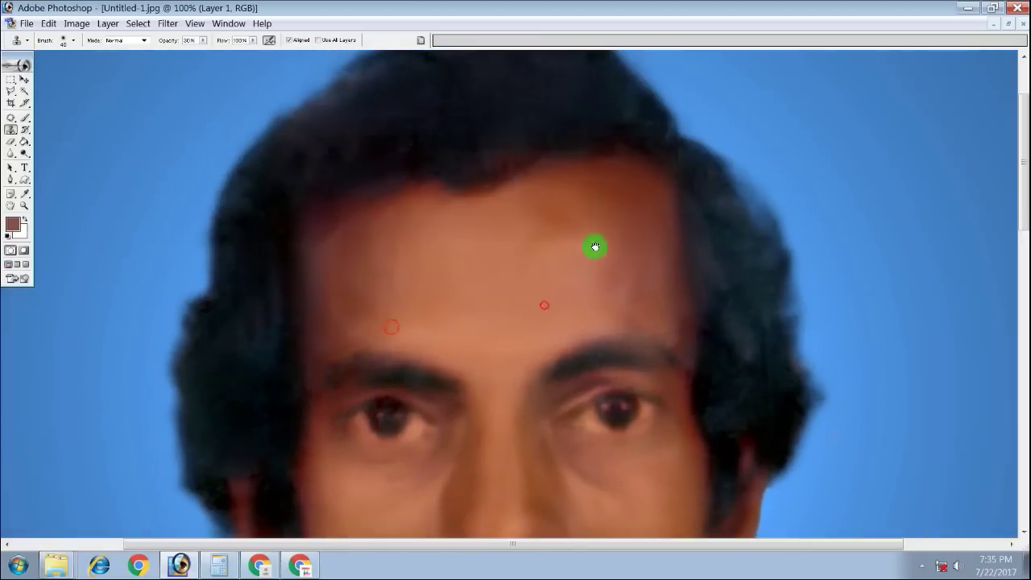
Apply a Selective Color adjustment on the Blacks range and resume cloning
left_click(77, 23)
left_click(233, 199)
left_click(817, 134)
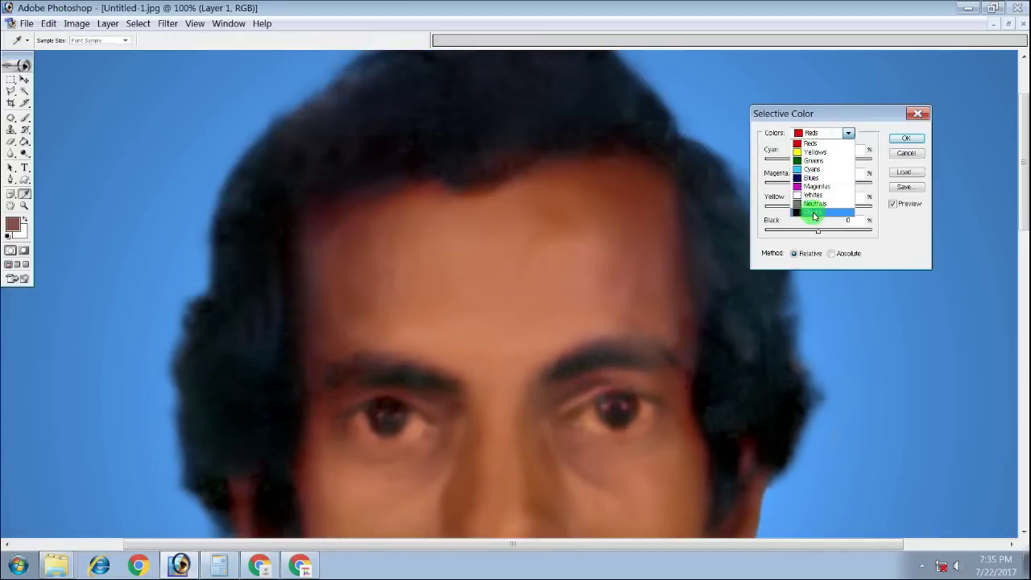
left_click(817, 213)
left_click(905, 139)
key("s")
scroll(714, 345, "down", 4)
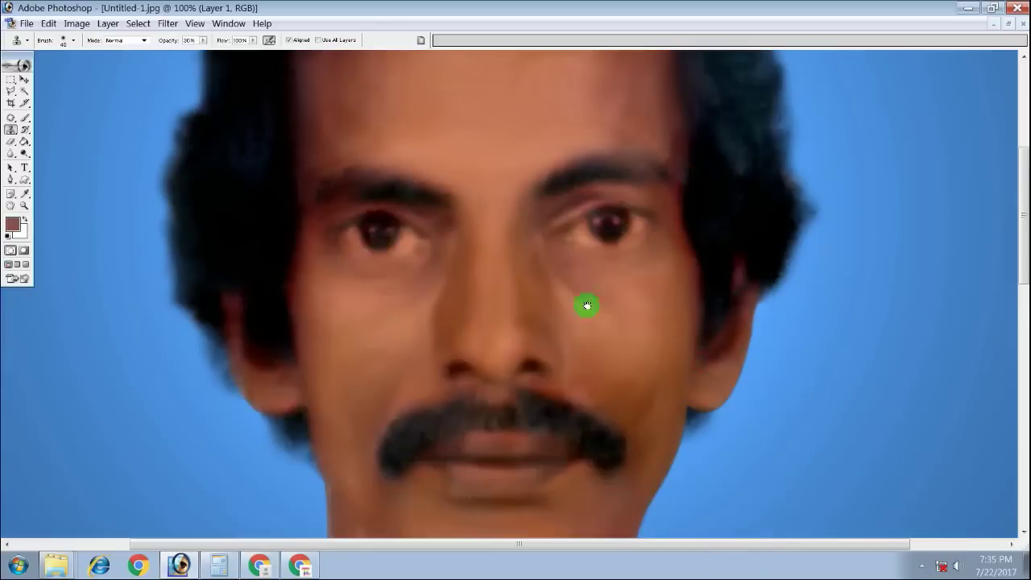
scroll(587, 306, "down", 2)
scroll(695, 253, "up", 3)
Burn the eyebrow and the right side of the moustache with a smaller brush
key("o")
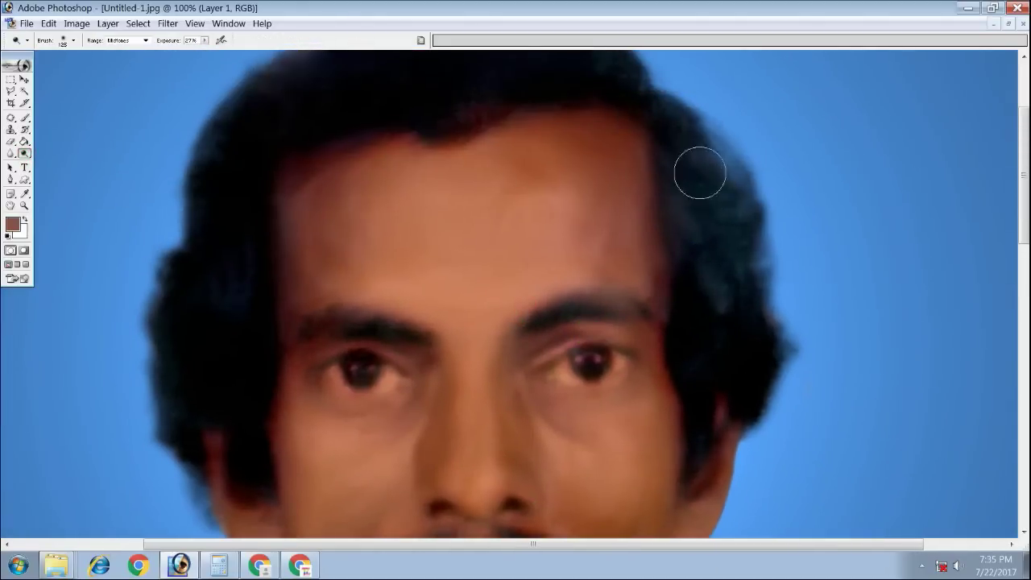
scroll(621, 379, "down", 2)
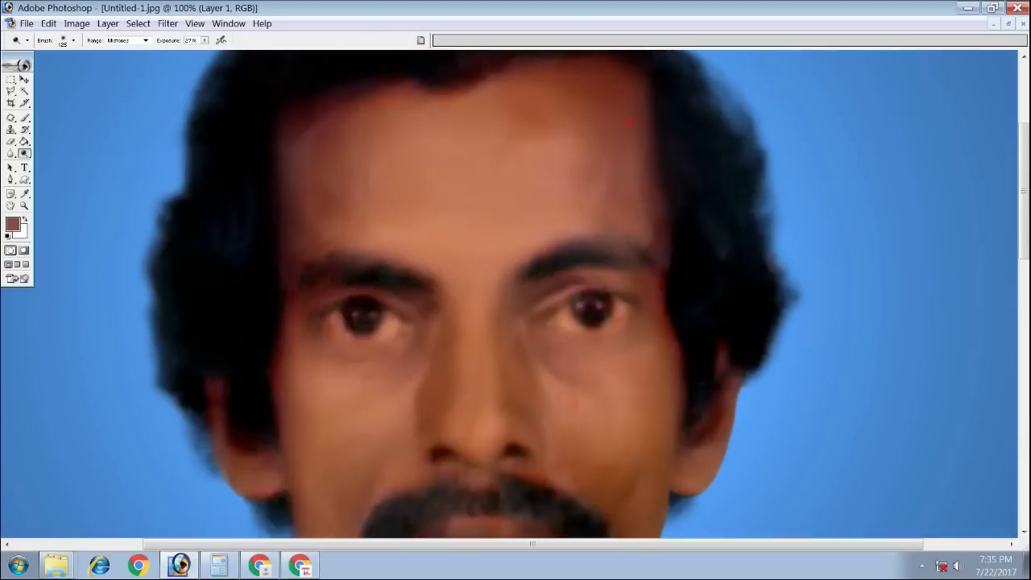
key("bracketleft")
key("bracketleft")
key("bracketleft")
left_click_drag(597, 250, 639, 252)
scroll(596, 306, "down", 3)
scroll(529, 359, "down", 4)
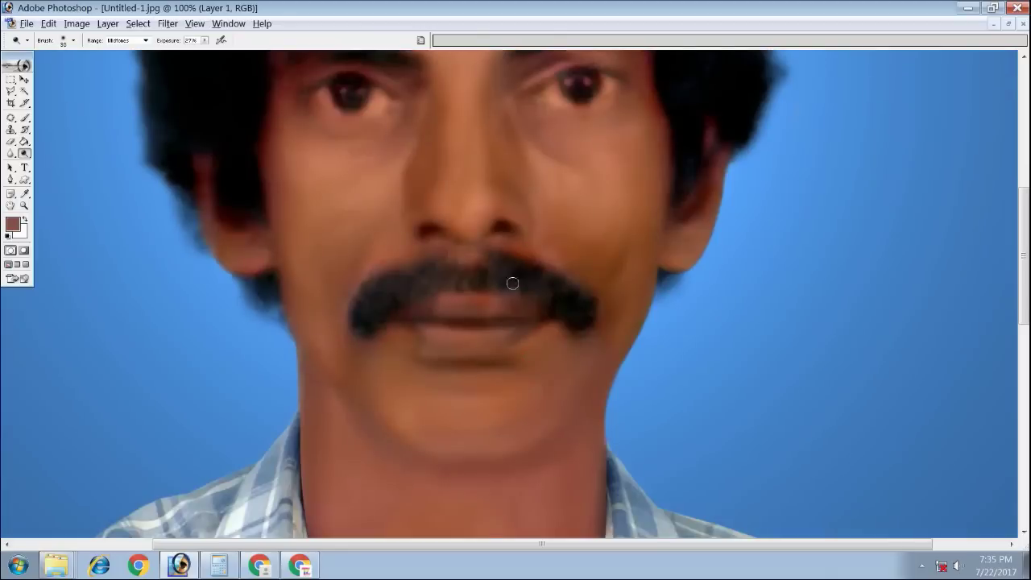
left_click_drag(520, 281, 414, 284)
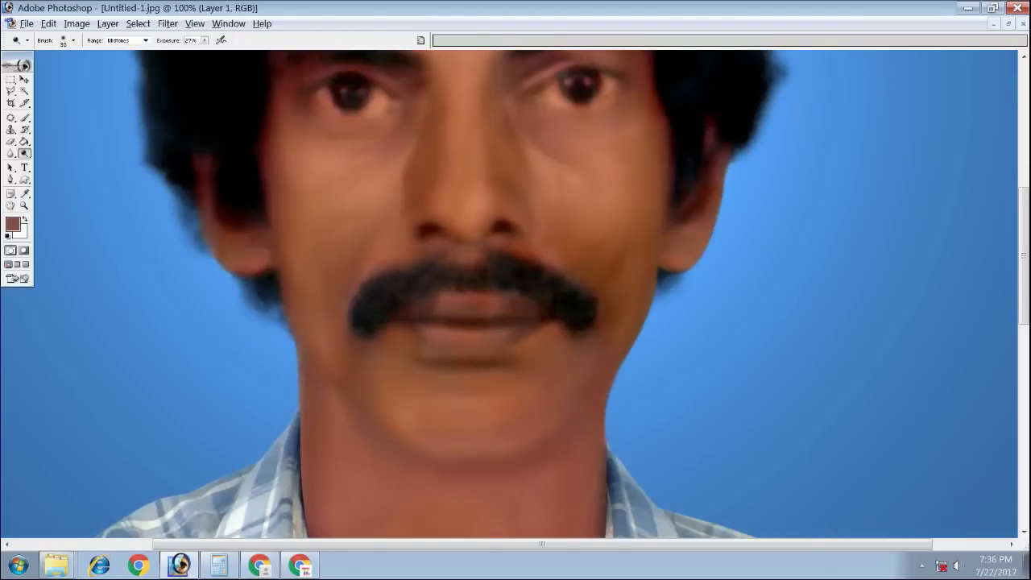
scroll(494, 250, "up", 10)
Zoom out to the whole photo, pick the Pen tool and zoom in on the eyes
key("ctrl+minus")
key("ctrl+minus")
key("ctrl+minus")
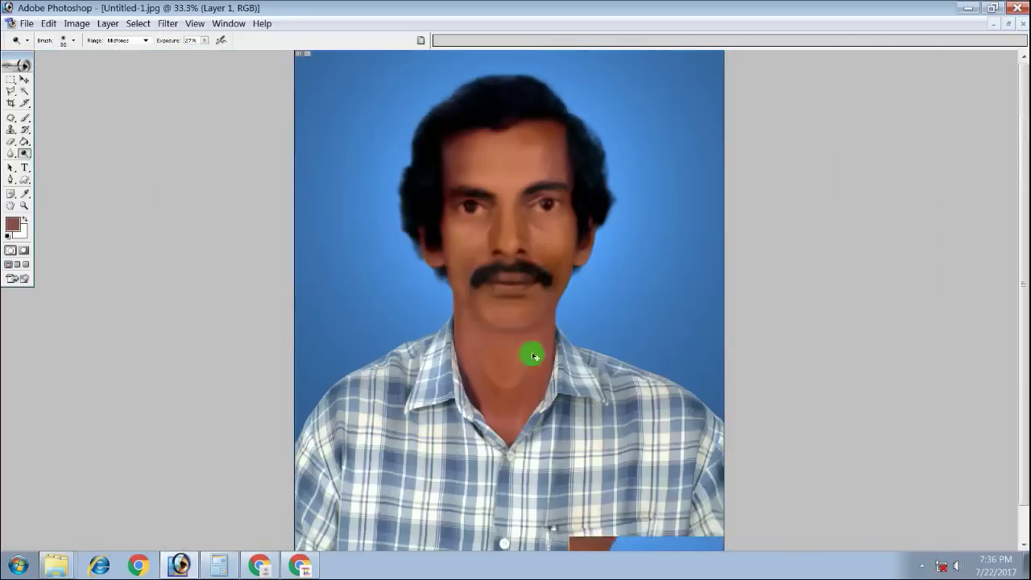
key("p")
key("ctrl+plus")
key("ctrl+plus")
key("ctrl+plus")
scroll(453, 352, "up", 3)
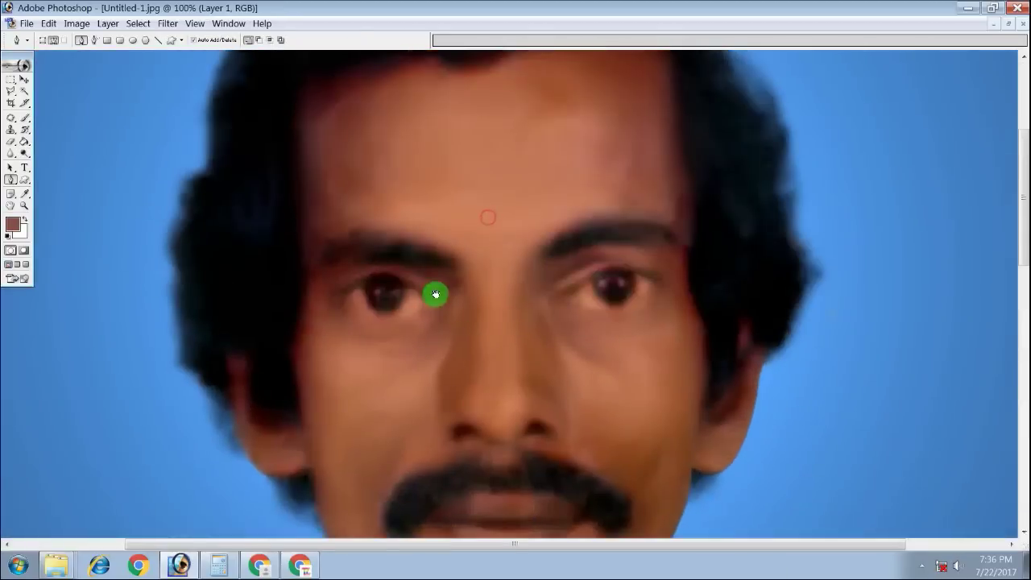
Trace a closed Pen path around the left eye
key("ctrl+plus")
left_click_drag(194, 392, 231, 369)
left_click(305, 376)
left_click(327, 409)
left_click(293, 434)
left_click_drag(233, 434, 207, 427)
left_click(194, 392)
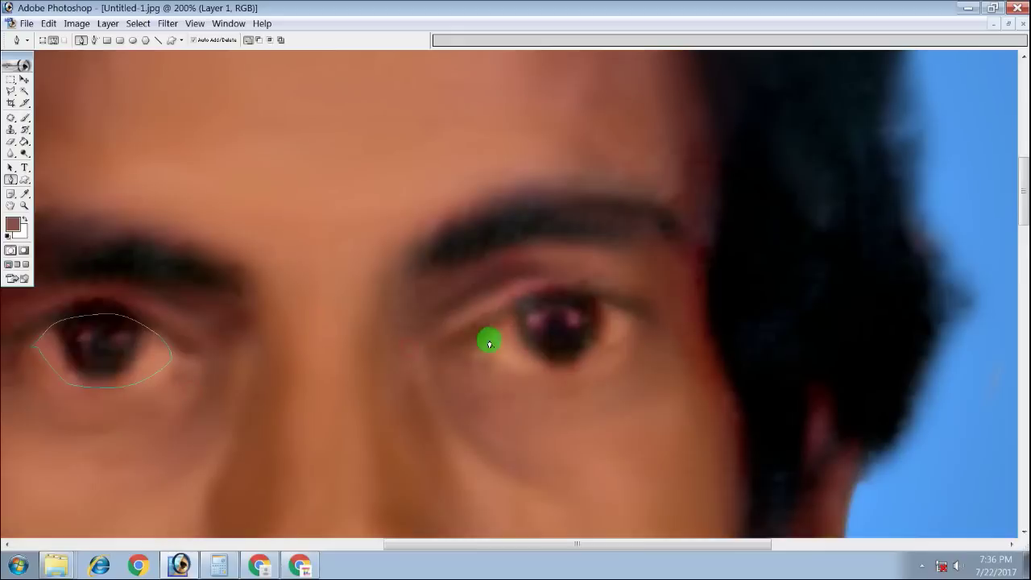
Trace a closed Pen path around the right eye
left_click(489, 334)
left_click(526, 305)
left_click(578, 298)
left_click_drag(623, 314, 618, 341)
left_click(524, 362)
left_click(489, 335)
Turn the eye paths into a selection, feather it by 5 and copy it to a new layer
key("ctrl+Return")
key("ctrl+minus")
key("ctrl+alt+d")
type("3")
key("Return")
key("ctrl+alt+d")
type("5")
key("Return")
key("ctrl+j")
Desaturate the copied eyes on Layer 6 and erase the excess colour around them
key("F7")
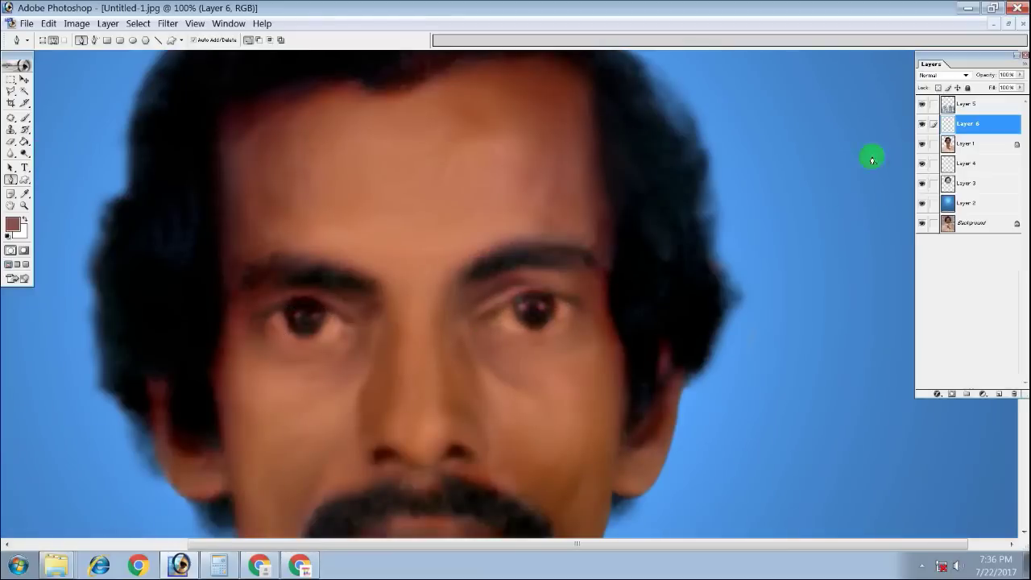
left_click(921, 144)
left_click(922, 123)
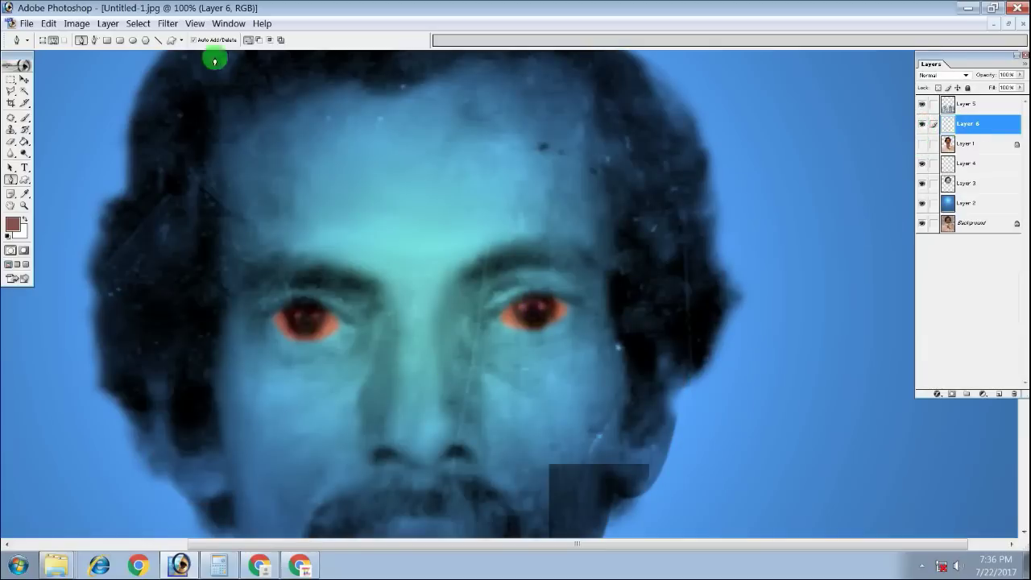
left_click(76, 23)
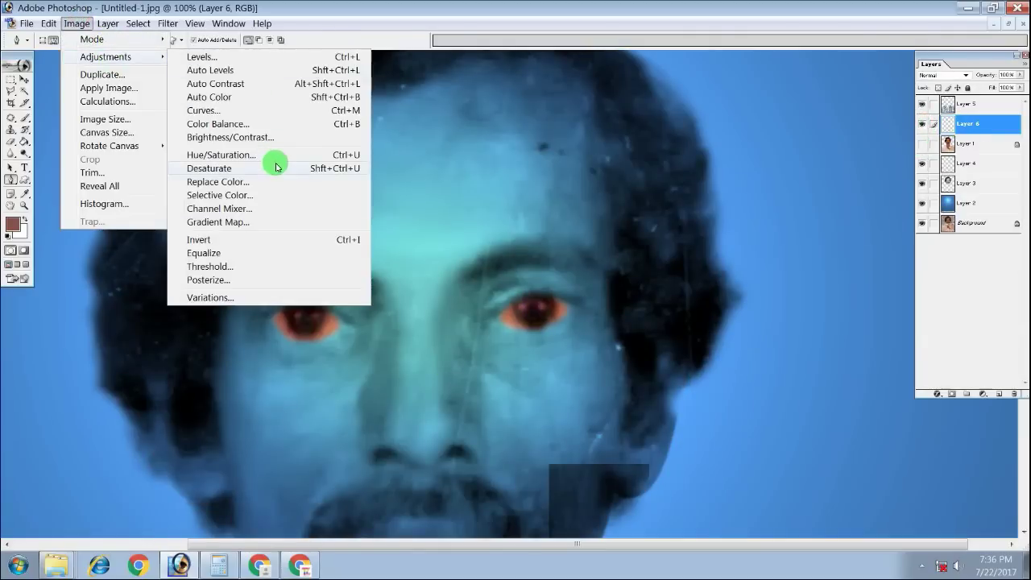
mouse_move(105, 57)
left_click(272, 163)
left_click(921, 143)
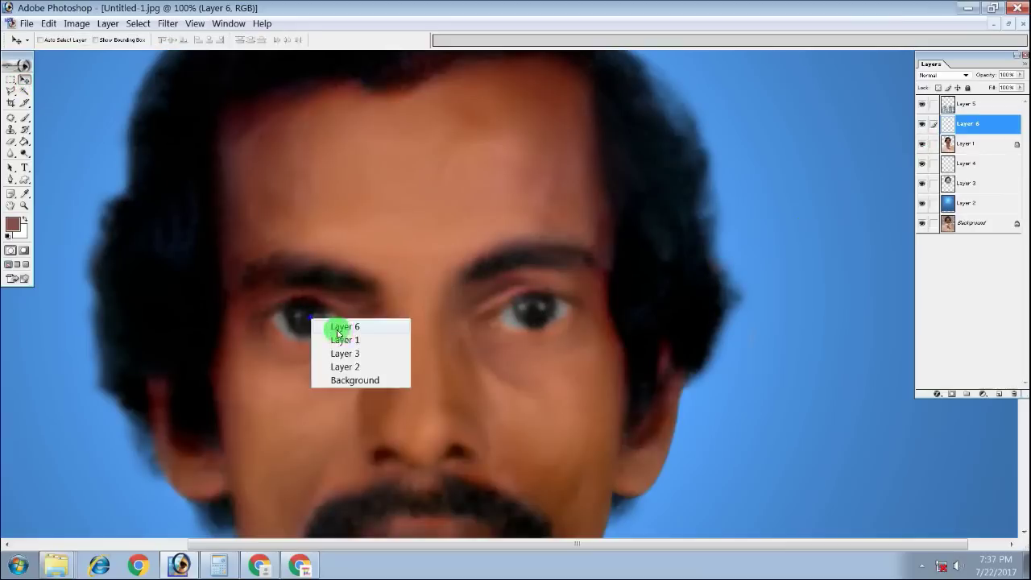
left_click(12, 143)
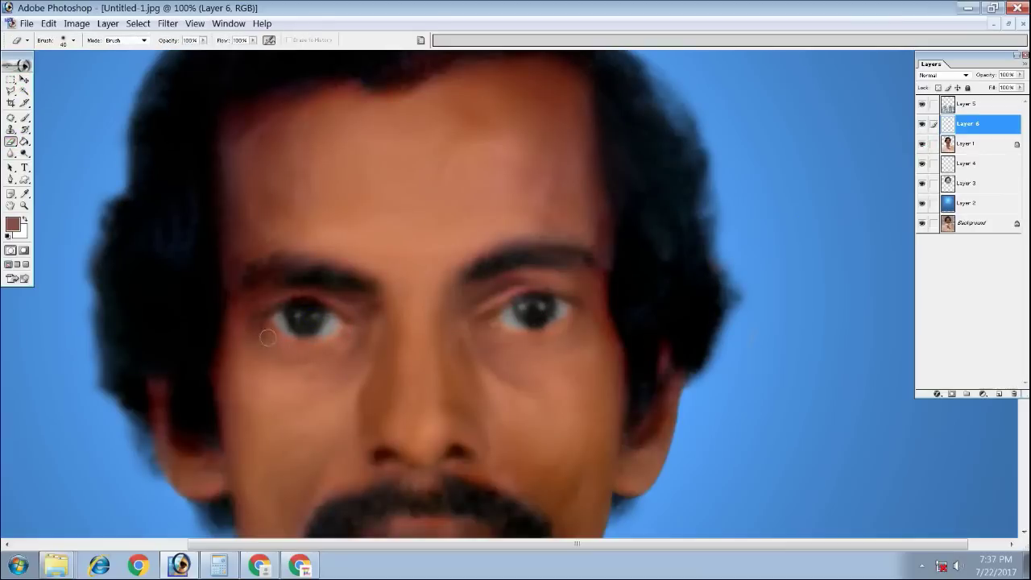
left_click(546, 294)
key("ctrl+0")
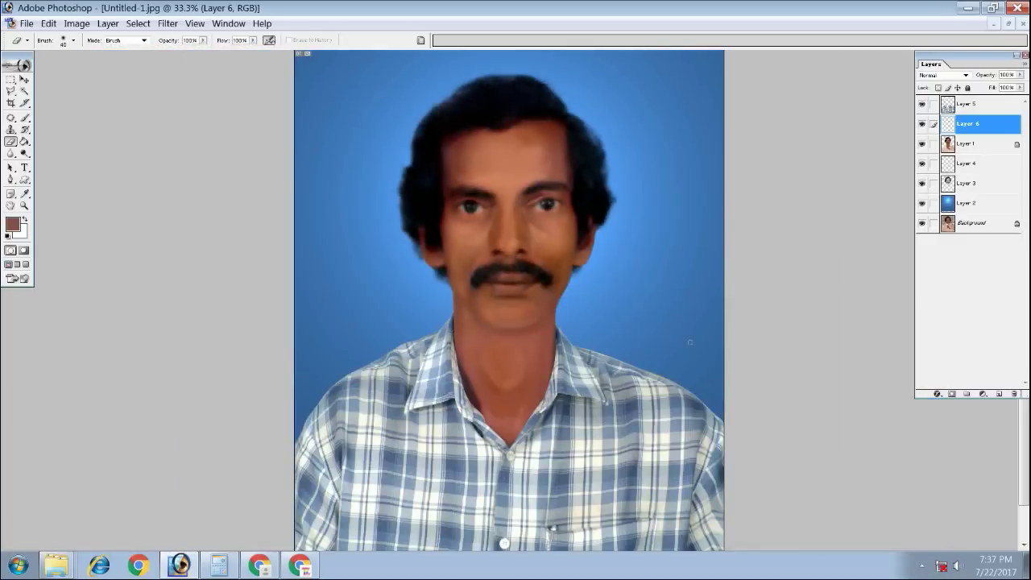
Apply Brightness/Contrast to Layer 6's eyes with contrast +14 and brightness +5
left_click(76, 23)
left_click(286, 138)
left_click_drag(766, 243, 776, 236)
left_click_drag(769, 206, 774, 210)
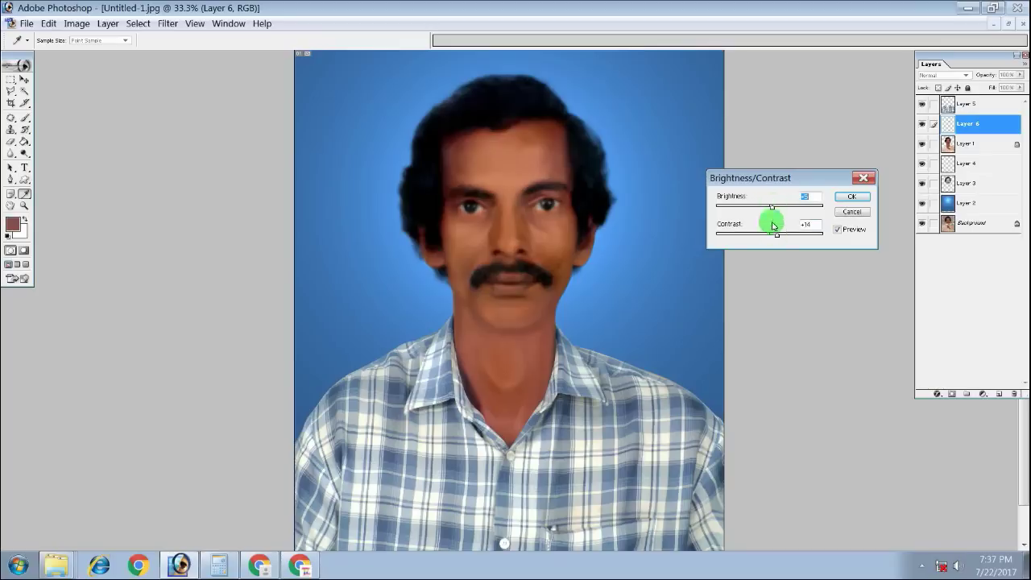
left_click(851, 197)
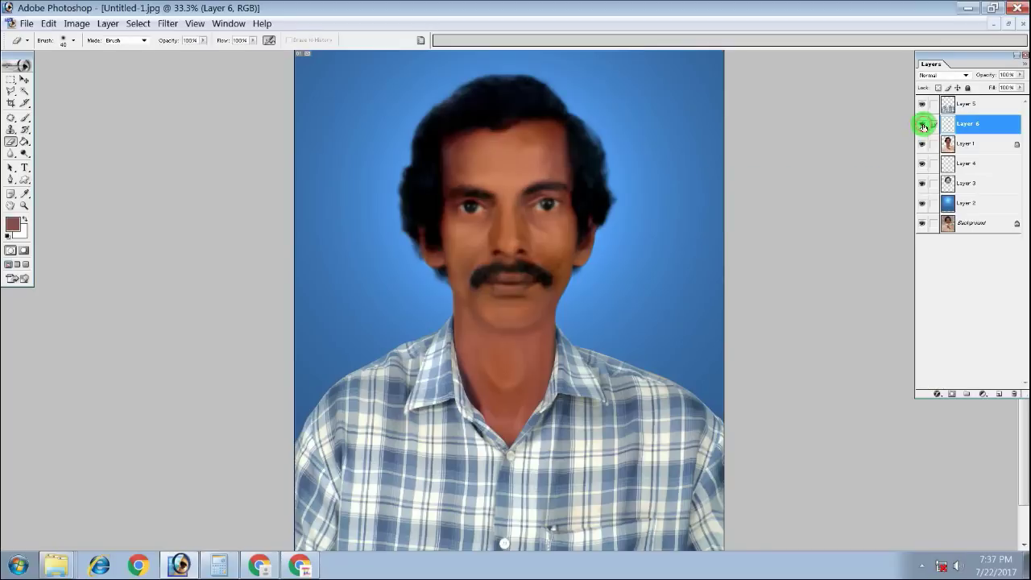
key("ctrl+minus")
key("ctrl+minus")
key("ctrl+plus")
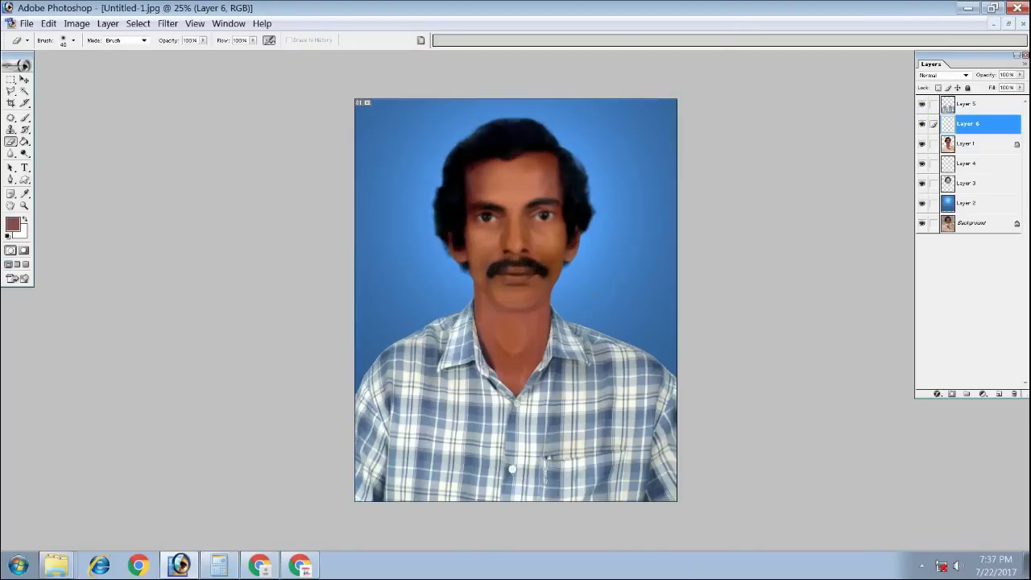
key("ctrl+plus")
key("ctrl+plus")
key("ctrl+plus")
key("ctrl+plus")
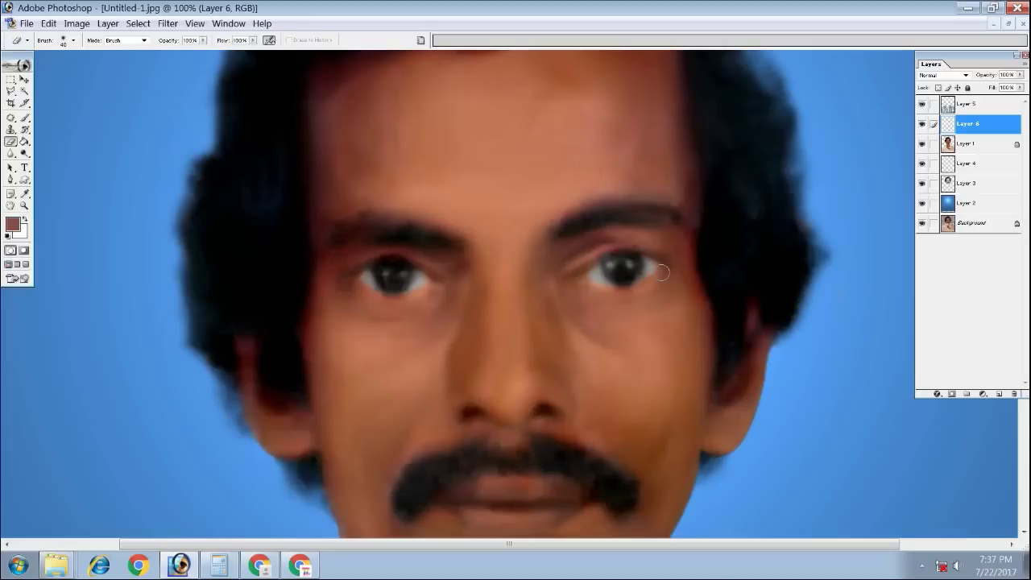
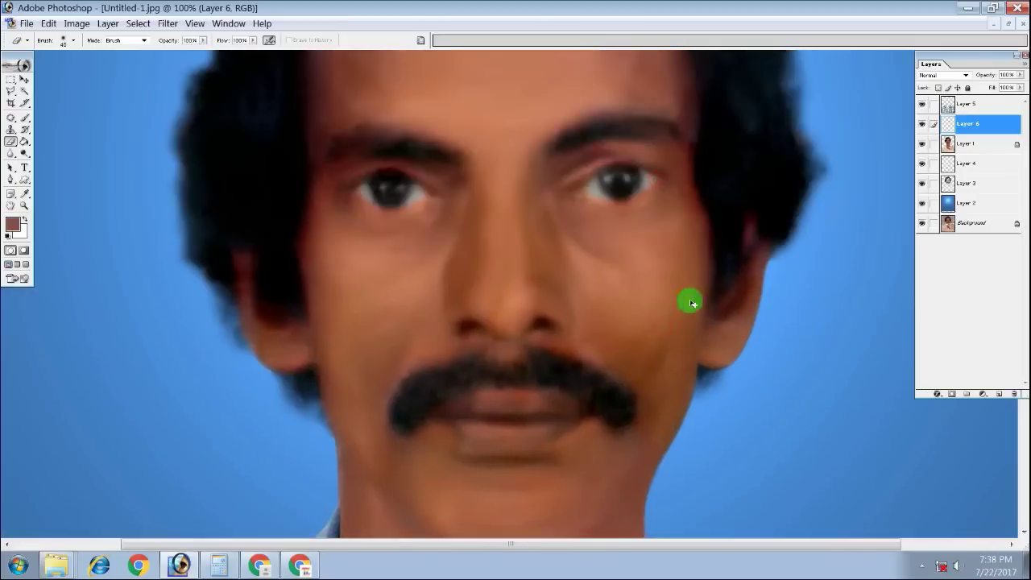
Zoom out from the face close-up, then set the view to 50% to see head and shirt
left_click(690, 302, "alt")
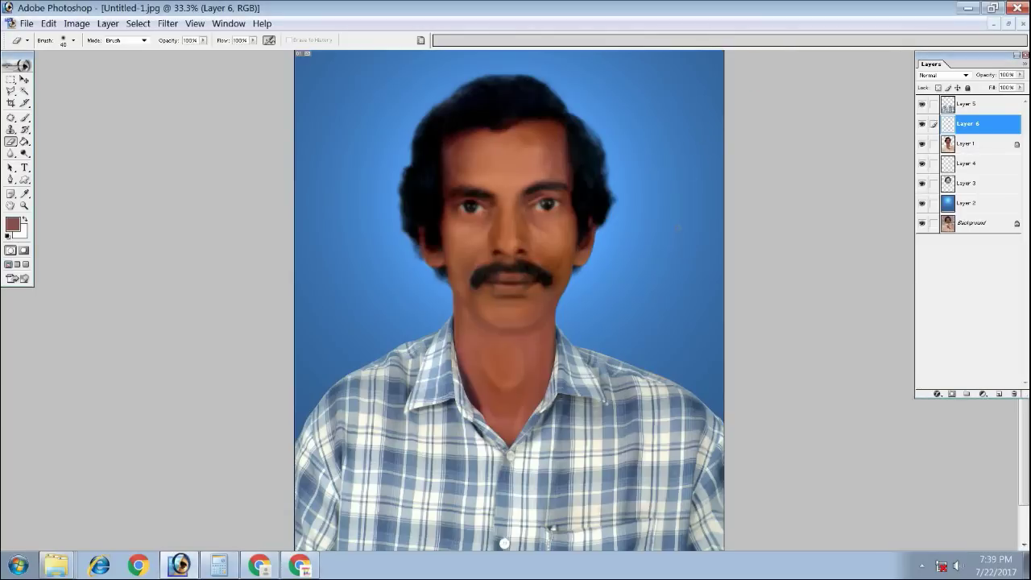
key("ctrl+plus")
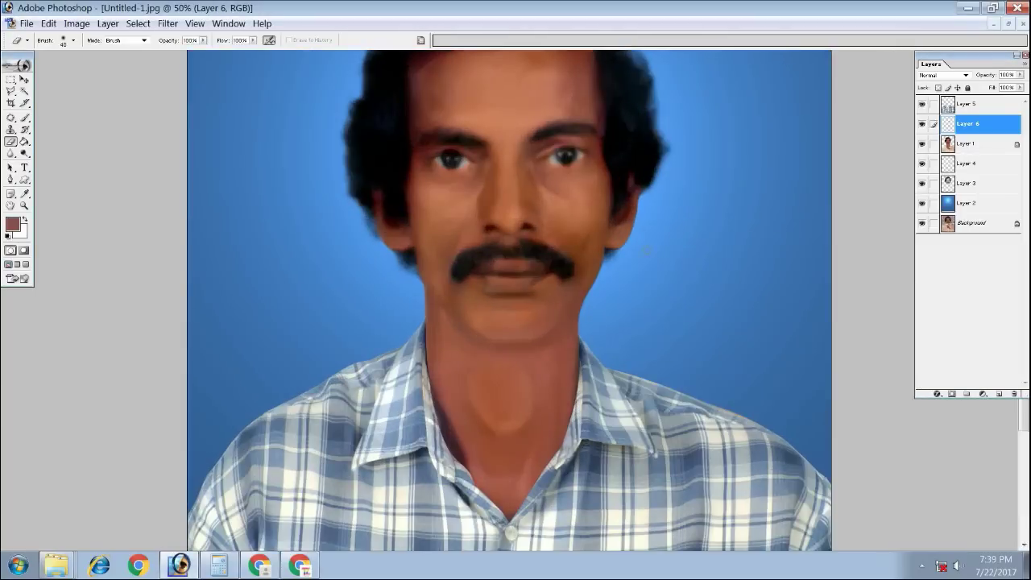
Select the man's neck by painting a Quick Mask over it with a 300 px brush
key("q")
key("b")
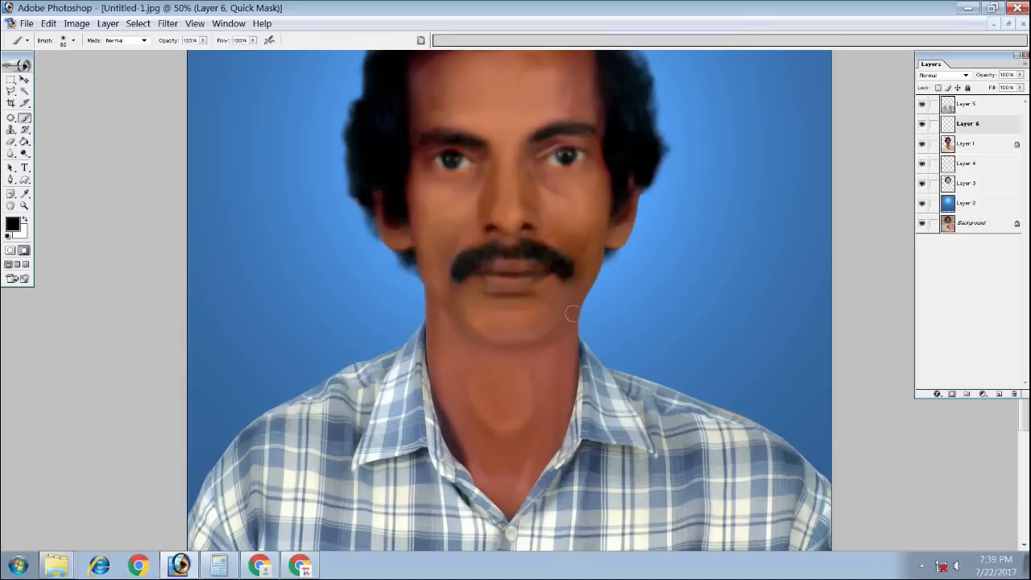
key("bracketright")
key("bracketright")
key("bracketright")
mouse_move(568, 334)
left_mouse_down()
mouse_move(525, 374)
mouse_move(483, 378)
mouse_move(541, 403)
mouse_move(545, 371)
left_mouse_up()
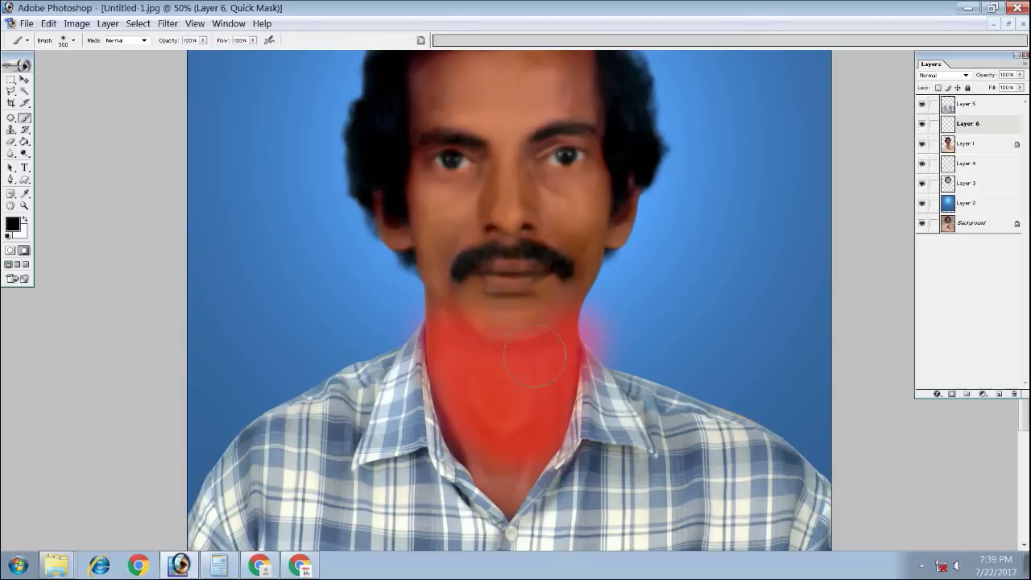
key("q")
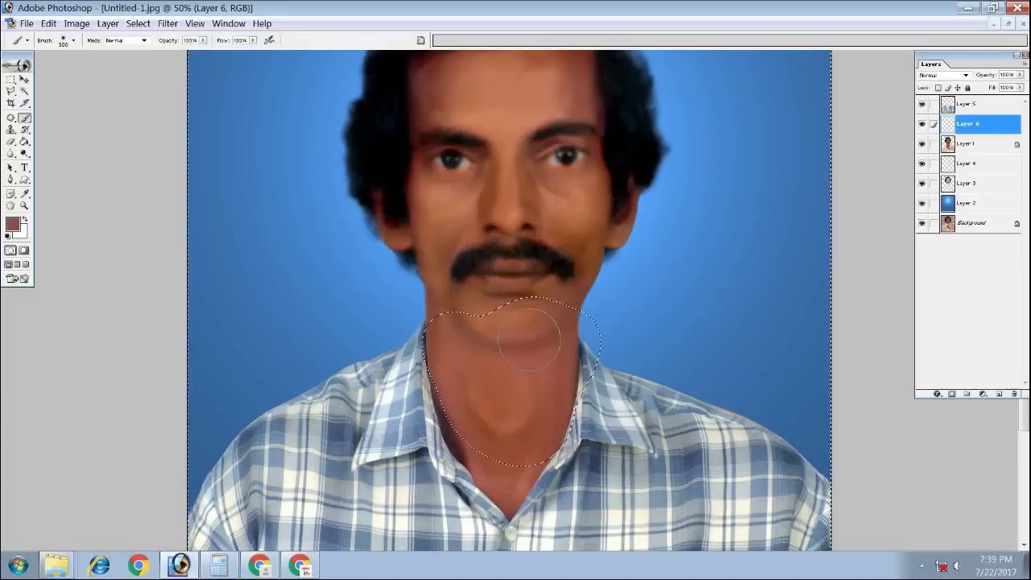
Darken the neck's midtones and shadows with Levels on Layer 1, then deselect and zoom out
key("ctrl+l")
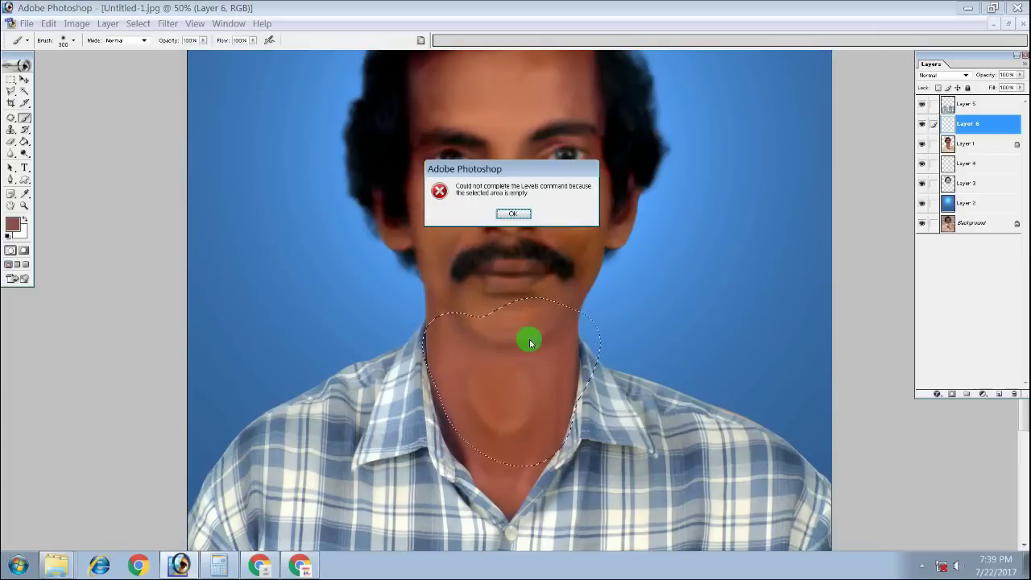
left_click(513, 214)
left_click(970, 144)
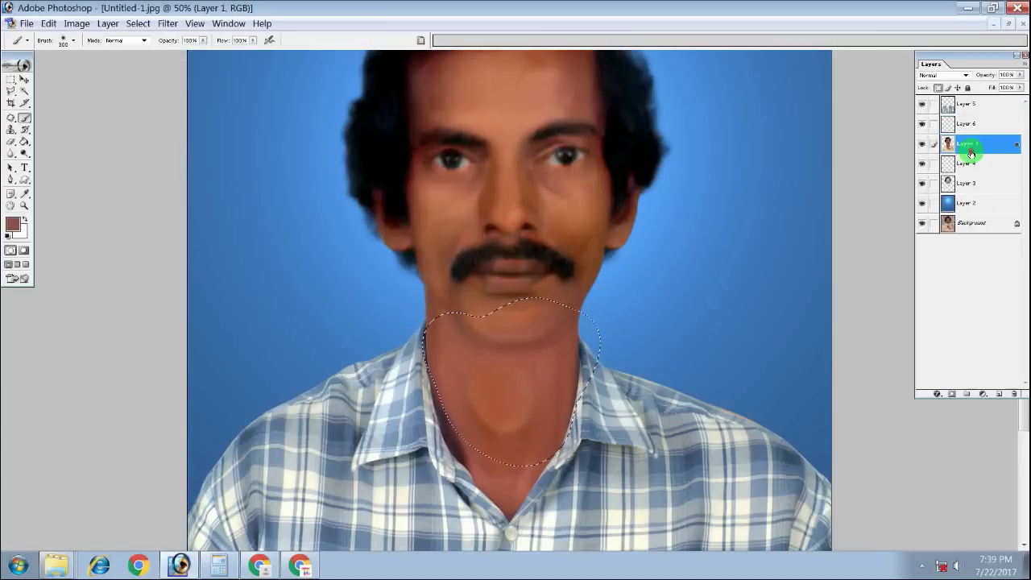
key("ctrl+l")
left_click_drag(876, 178, 879, 184)
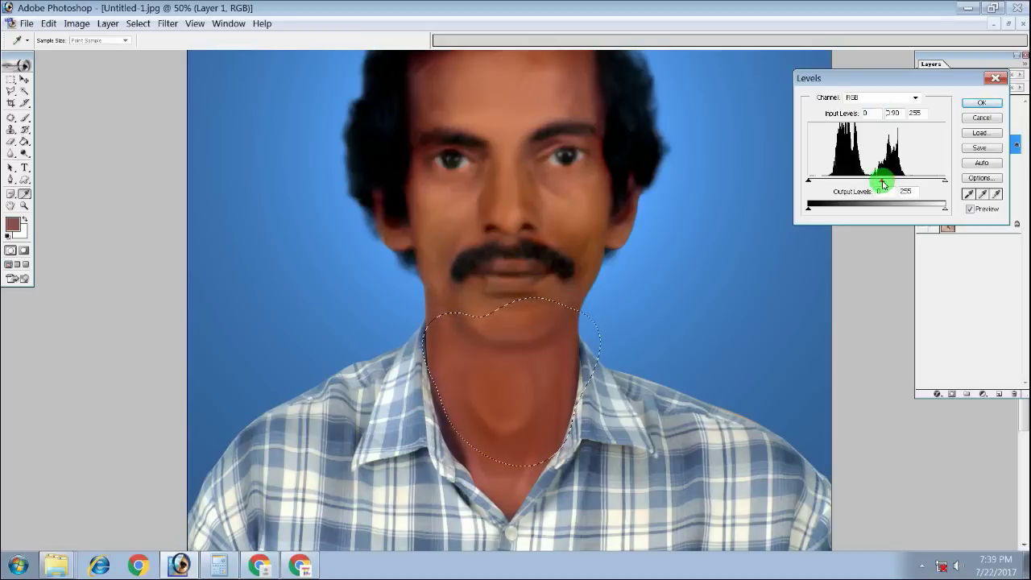
left_click_drag(806, 180, 810, 179)
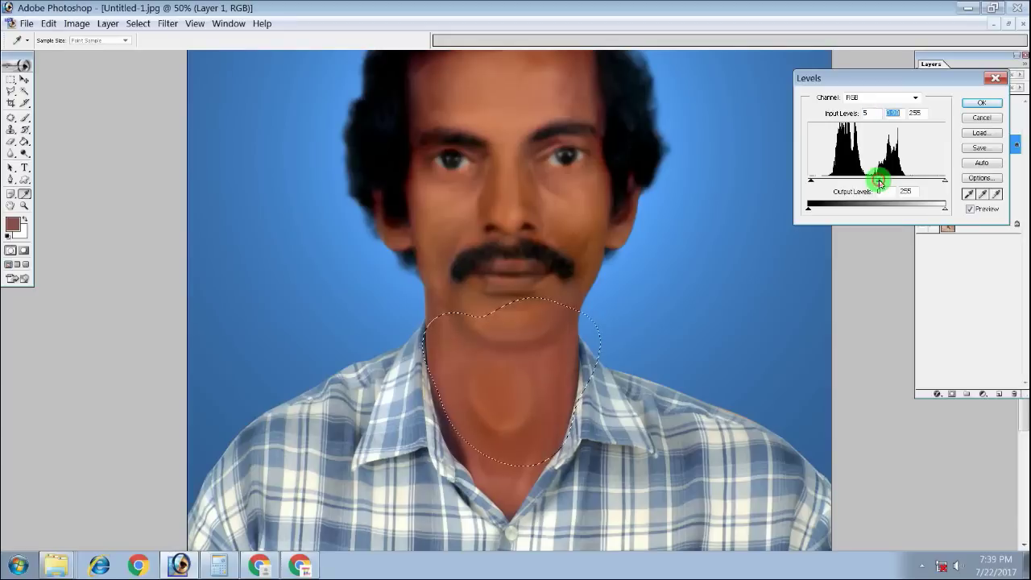
key("Return")
key("c")
key("ctrl+d")
key("ctrl+minus")
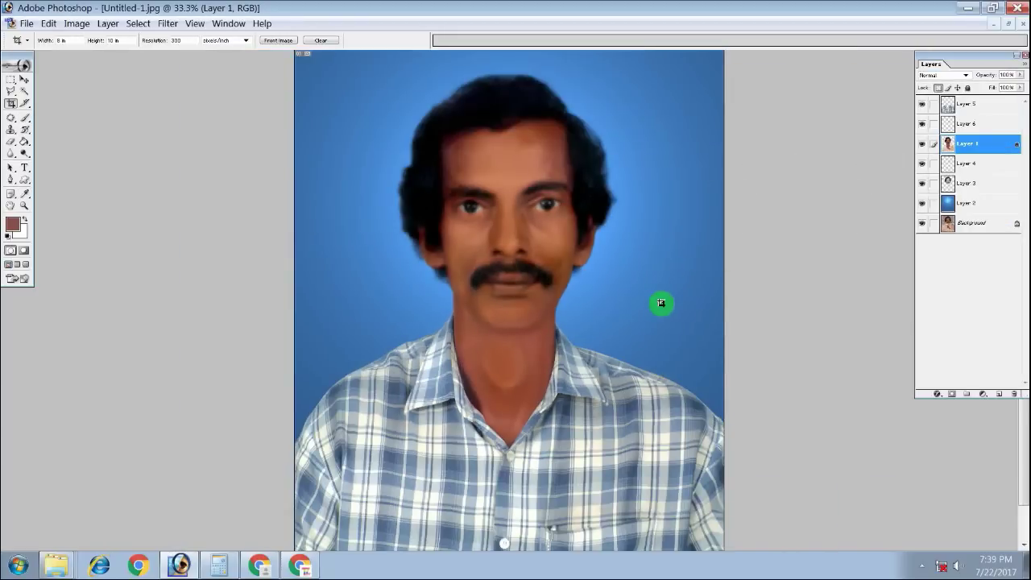
Apply a Color Balance of -6 toward cyan to Layer 1's midtones
key("ctrl+b")
left_click_drag(767, 87, 765, 89)
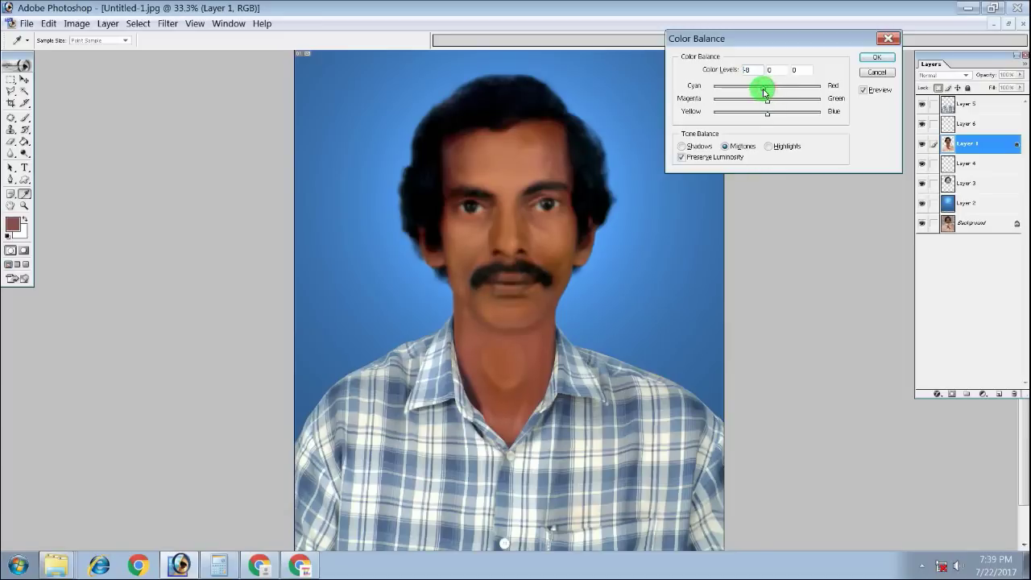
left_click_drag(764, 93, 767, 93)
left_click(876, 58)
key("c")
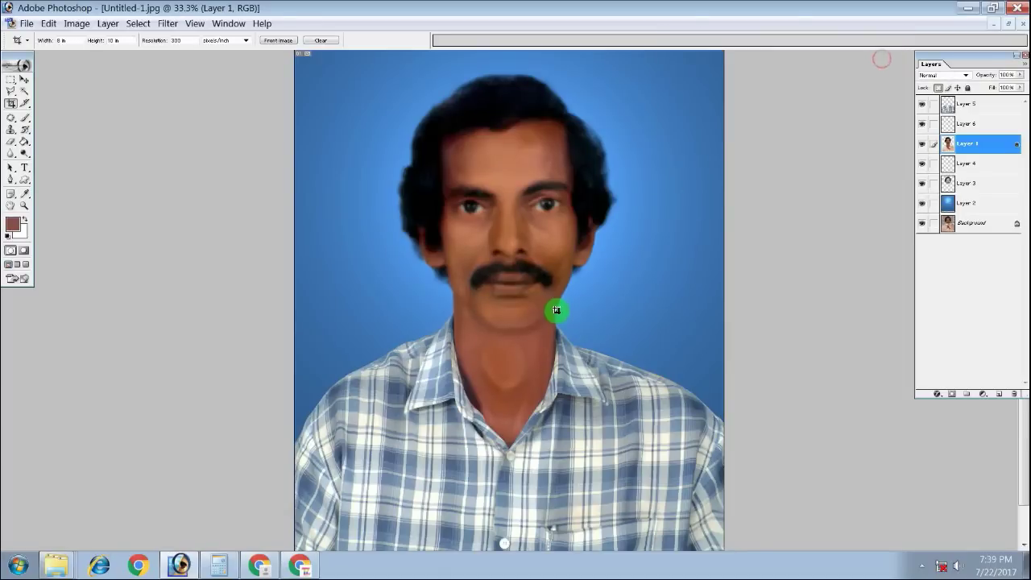
Zoom to 66.7% and pan up over the forehead and hair, then return to 33.3%
key("ctrl+plus")
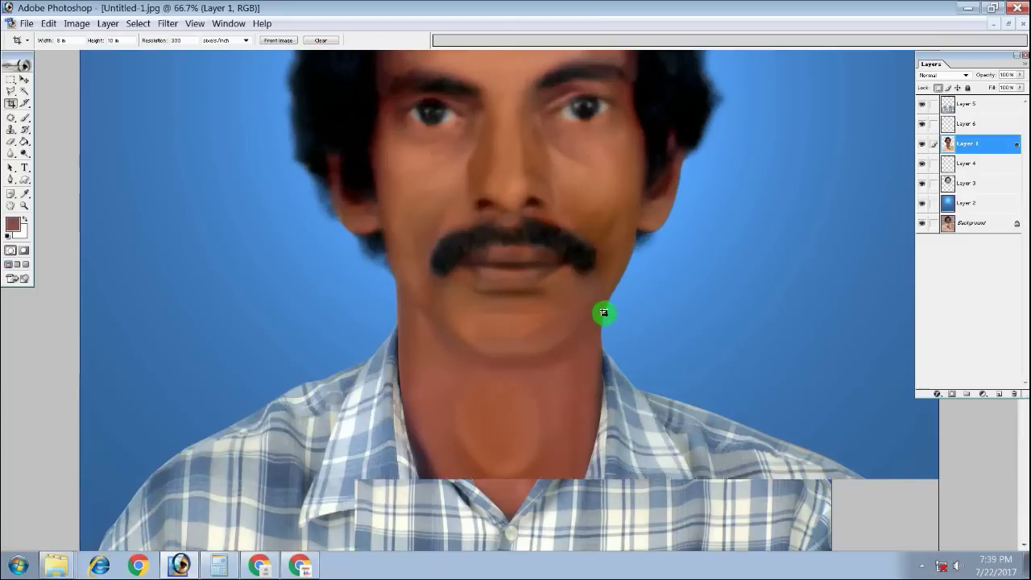
left_click_drag(582, 211, 582, 282)
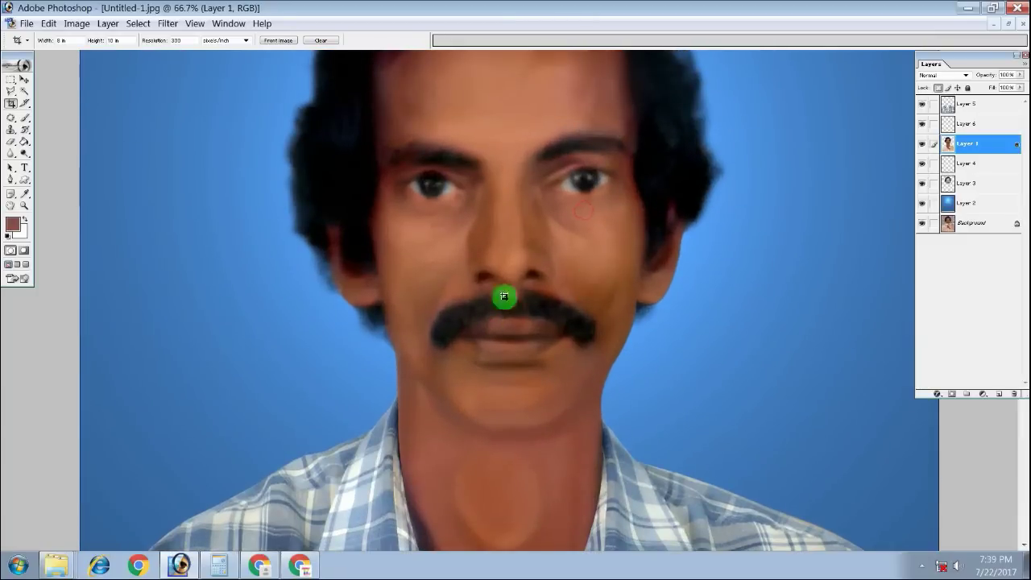
left_click_drag(534, 223, 526, 290)
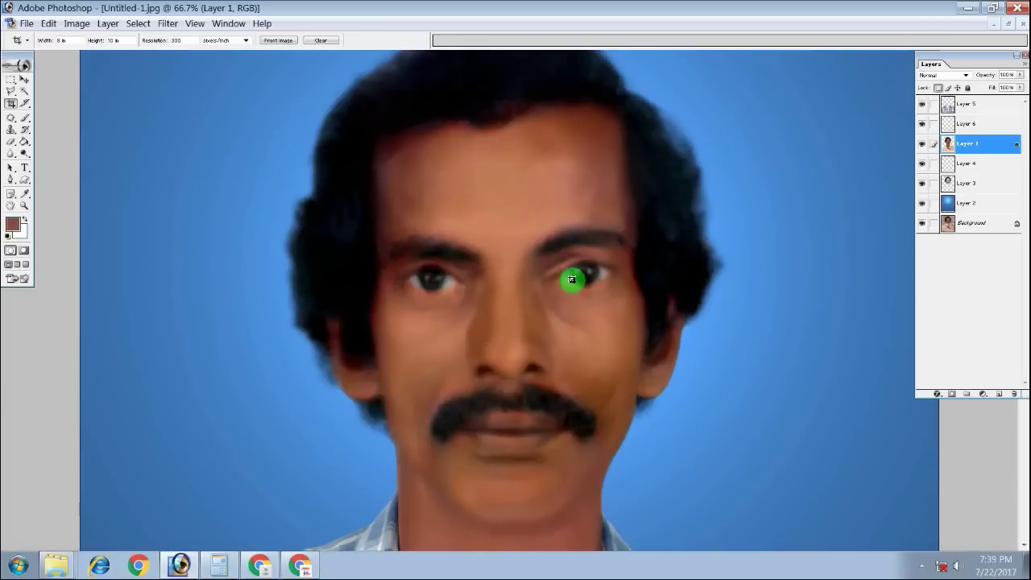
key("ctrl+minus")
key("ctrl+minus")
key("ctrl+minus")
key("ctrl+plus")
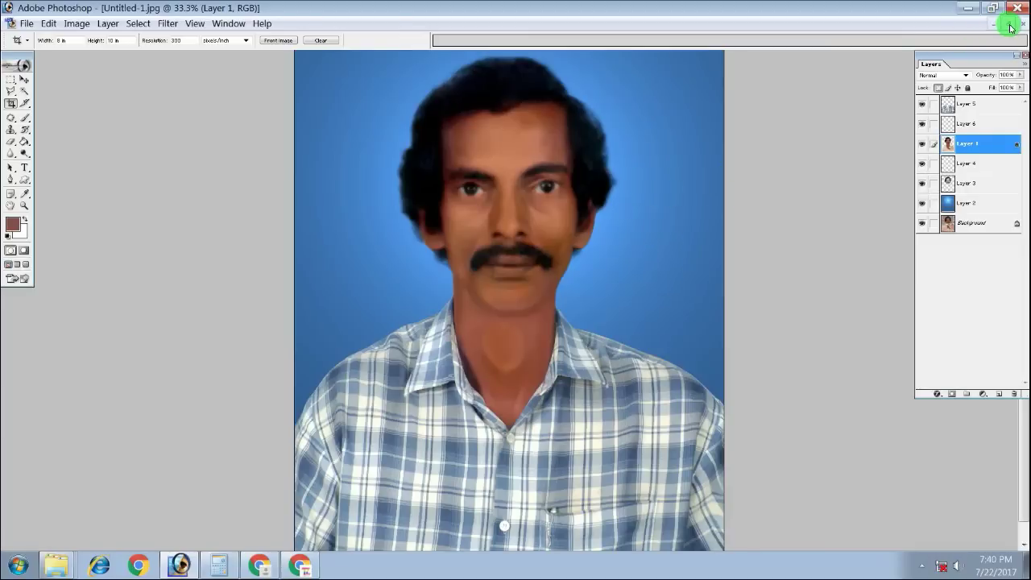
Float the document windows, close 079.tif without saving, and move the restored portrait right
left_click(1010, 26)
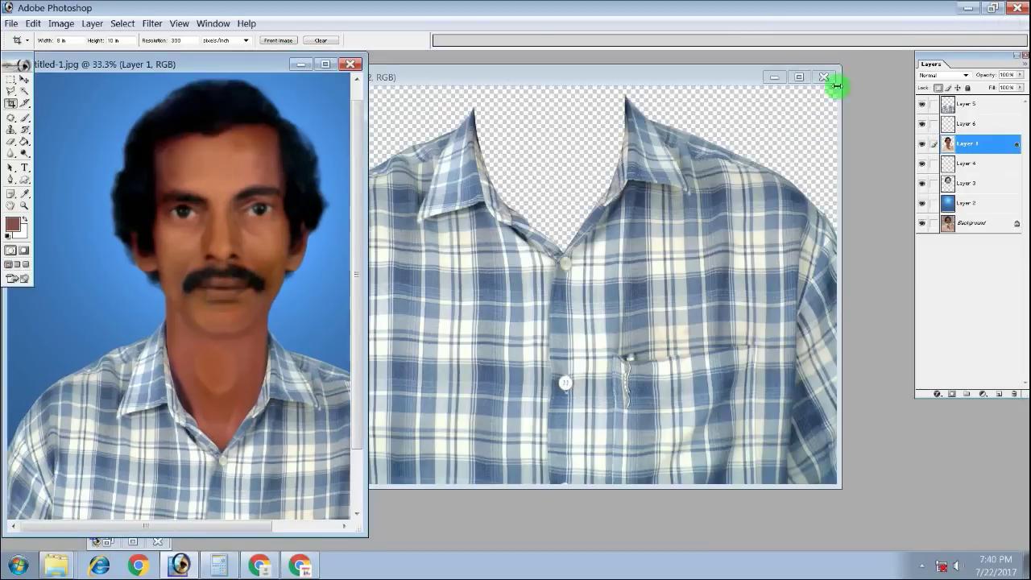
left_click(325, 64)
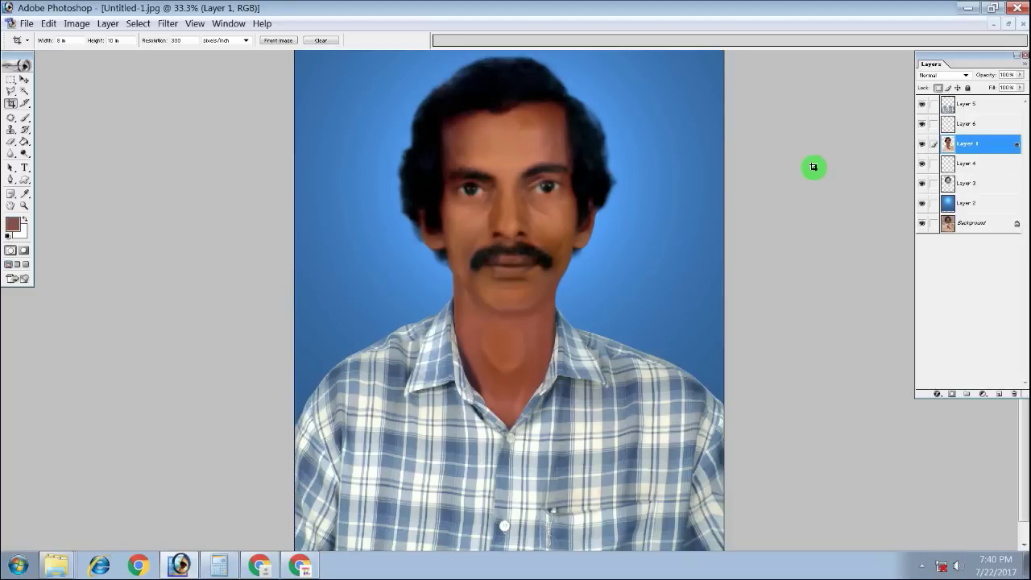
left_click(1007, 24)
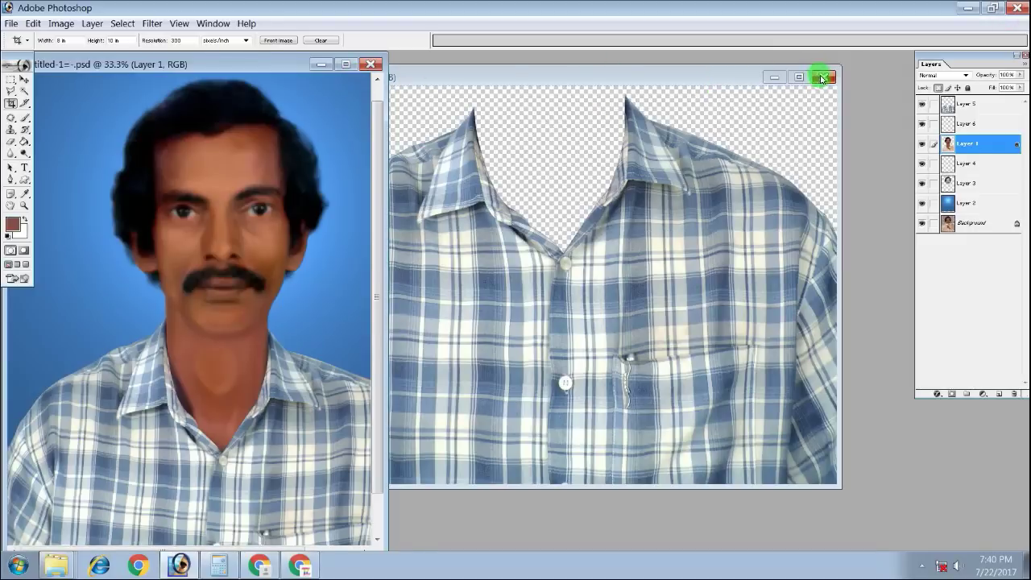
left_click(822, 76)
left_click(520, 213)
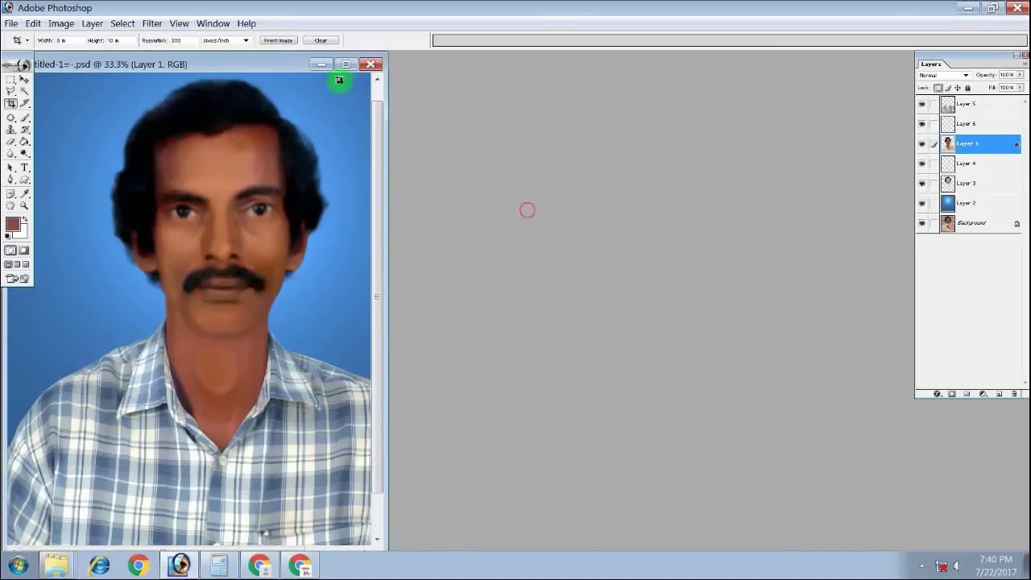
left_click_drag(254, 69, 779, 66)
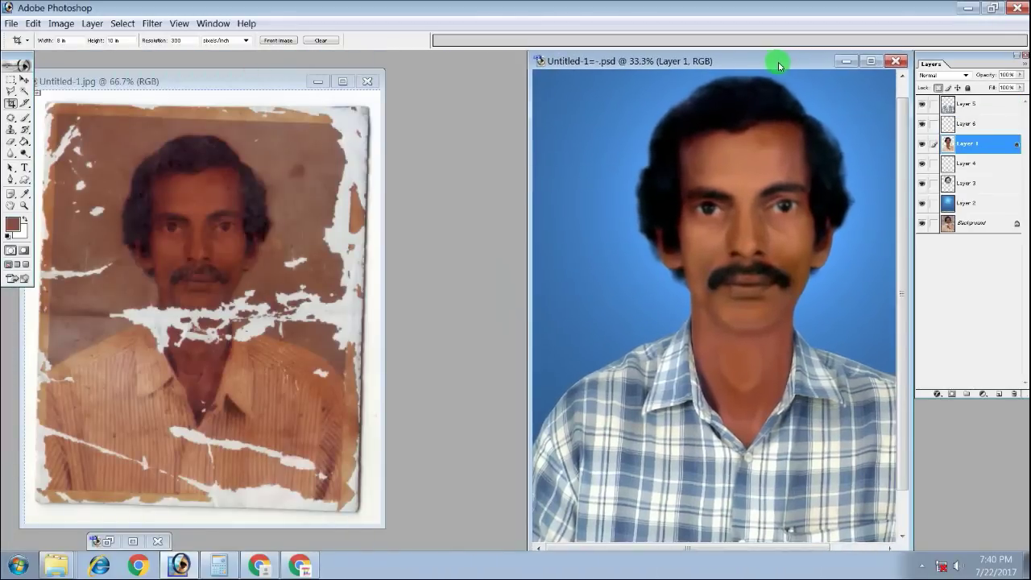
Hide the panels and enlarge Untitled-1.jpg and Untitled-1=-.psd side by side, with the .psd at 25%
left_click(264, 77)
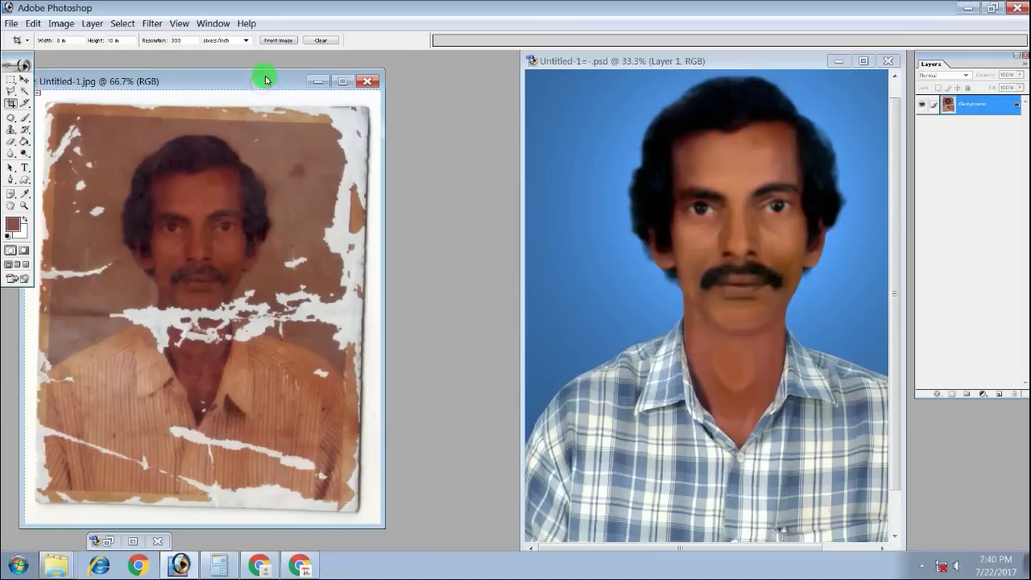
key("Tab")
left_click_drag(264, 75, 250, 54)
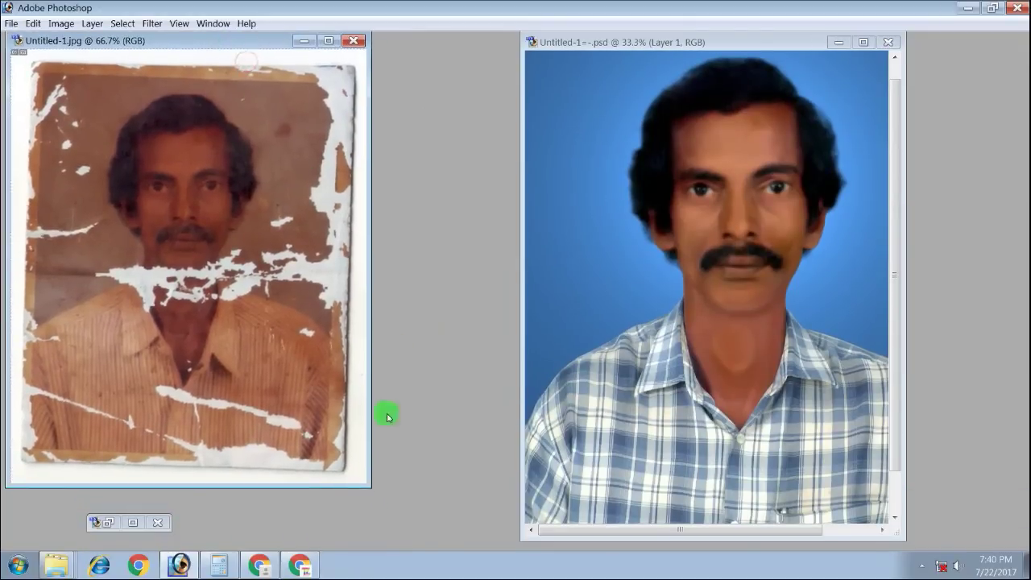
left_click_drag(361, 483, 509, 550)
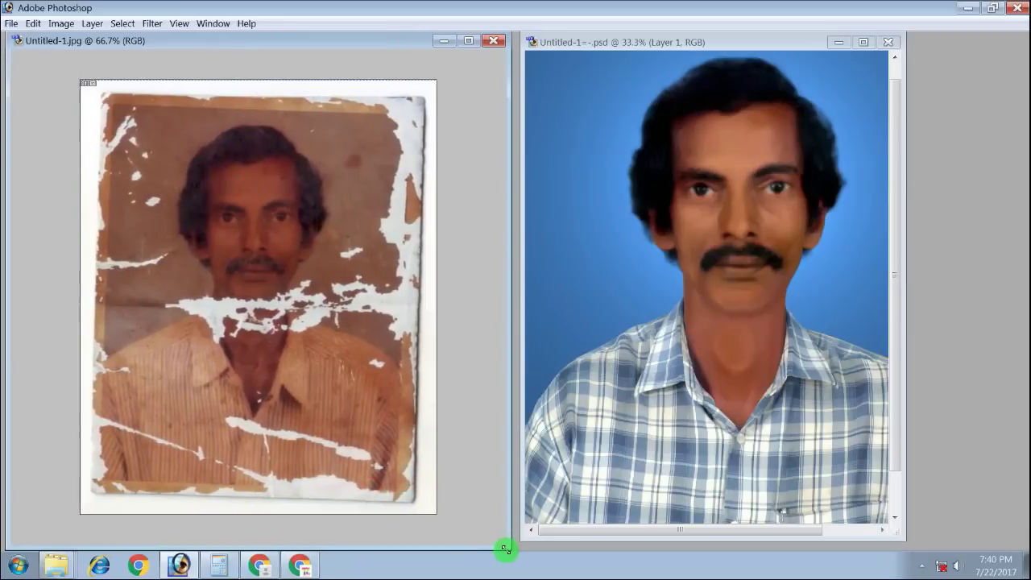
left_click_drag(553, 42, 515, 41)
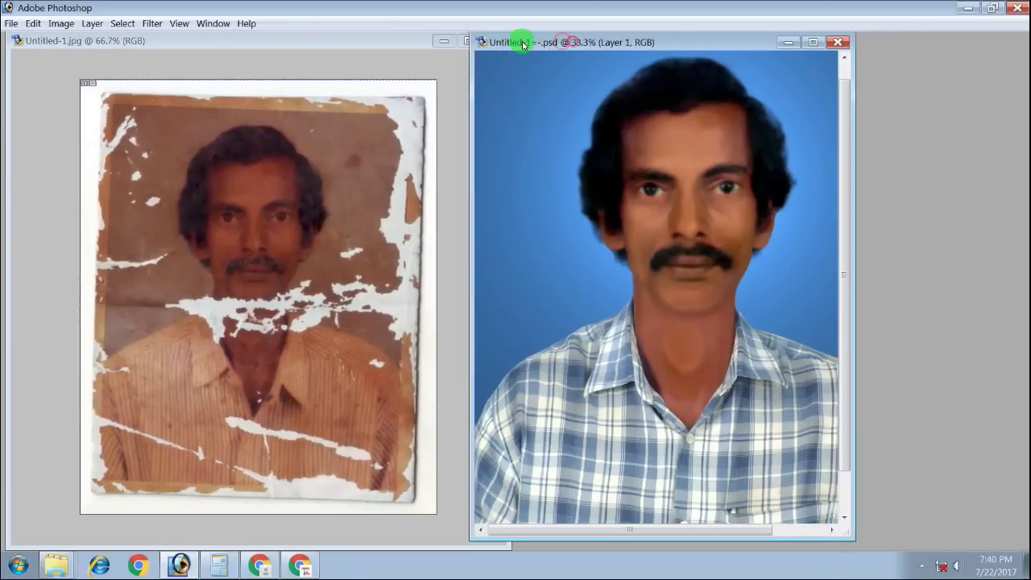
left_click_drag(866, 537, 1002, 550)
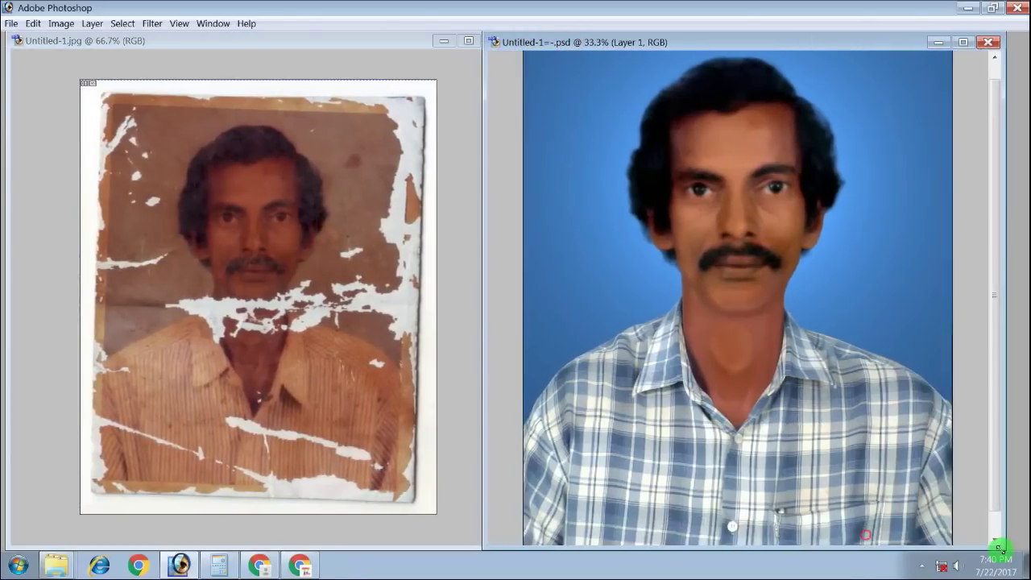
key("ctrl+minus")
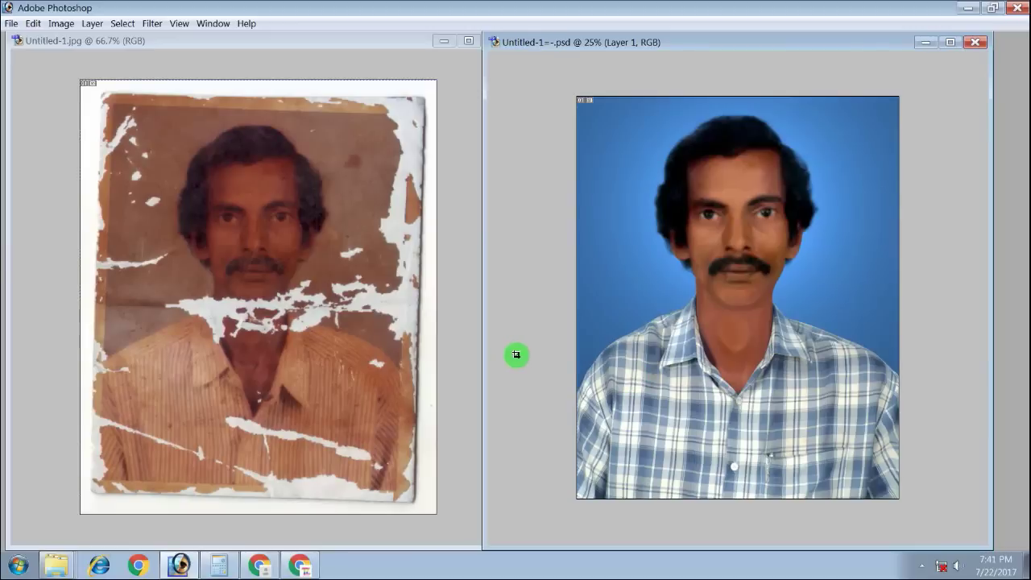